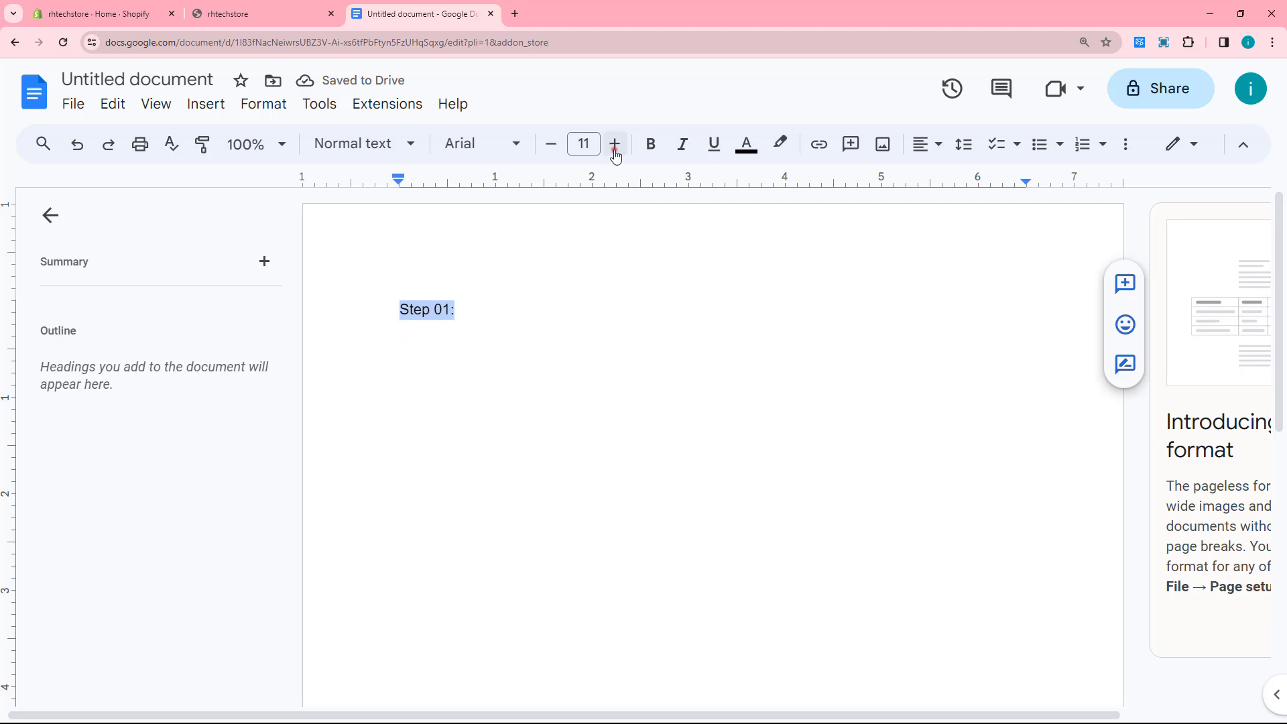
Increase the font size of the "Step 01:" text to 19.
left_click(614, 146)
left_click(615, 145)
left_click(614, 145)
left_click(615, 145)
left_click(615, 145)
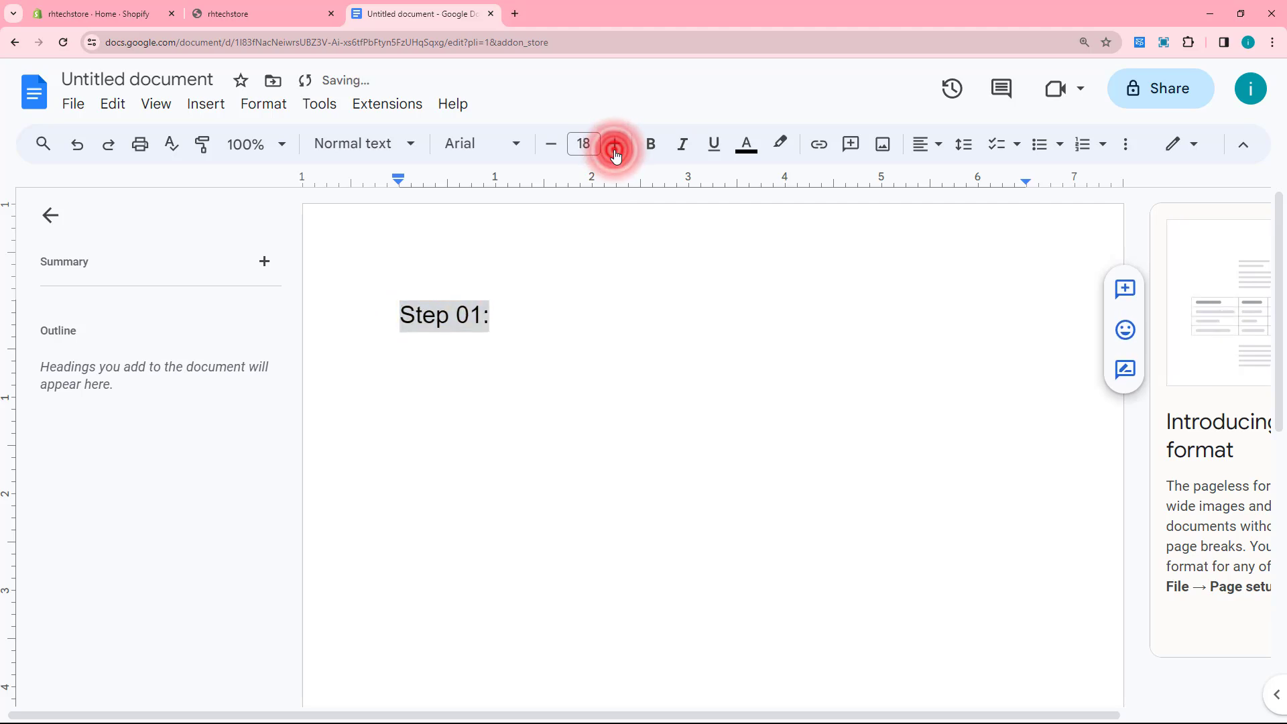
Add "Google Tag Manager" after "Step 01:" in the same 19-point size.
left_click(503, 315)
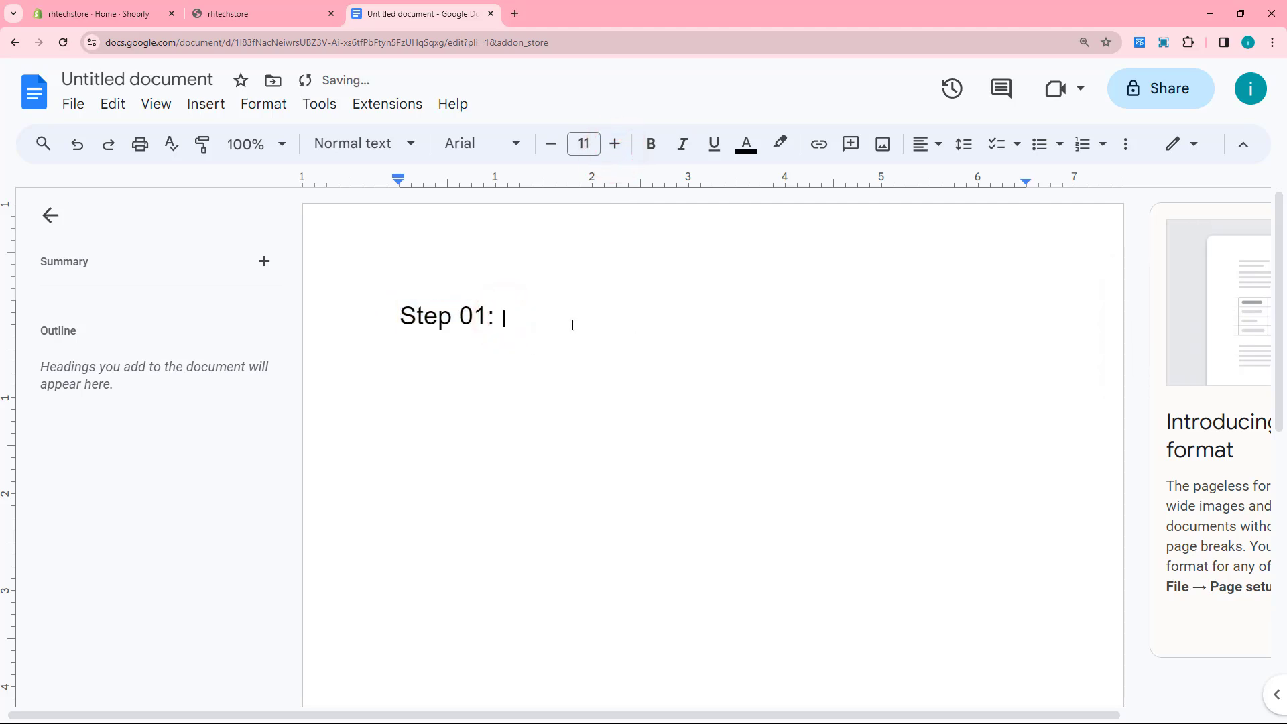
type("Go")
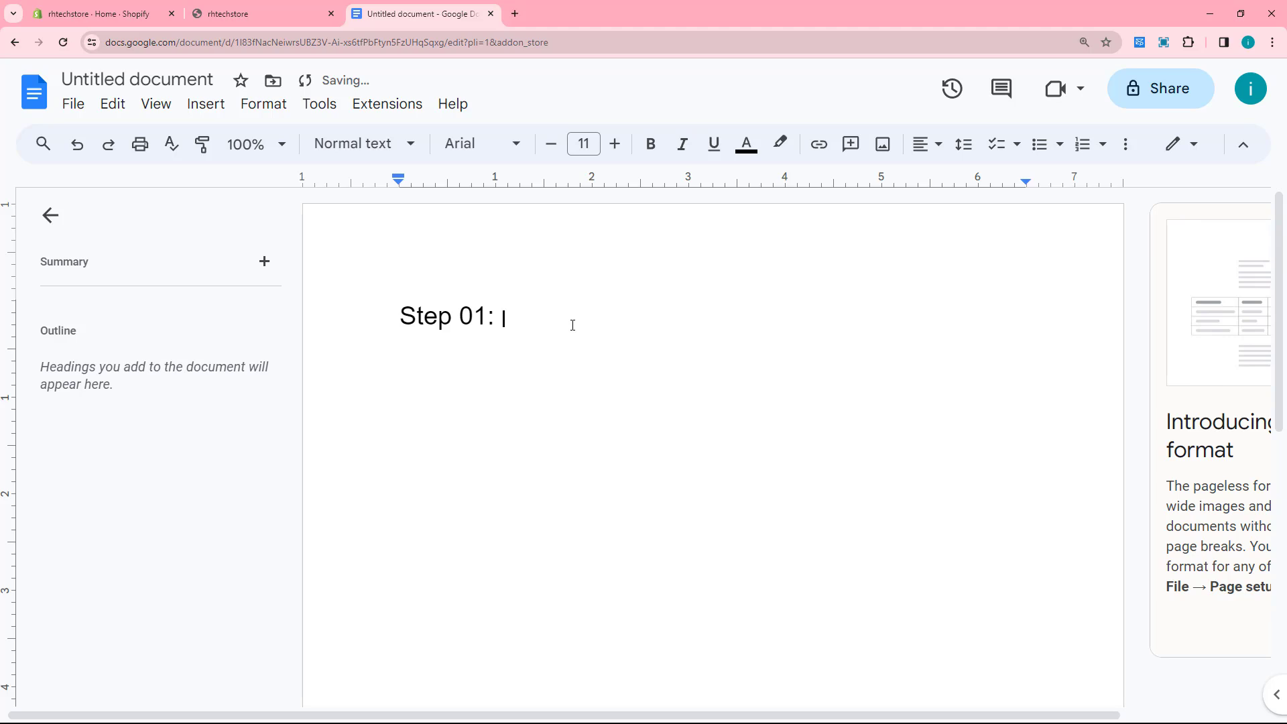
key("BackSpace")
type("Google ")
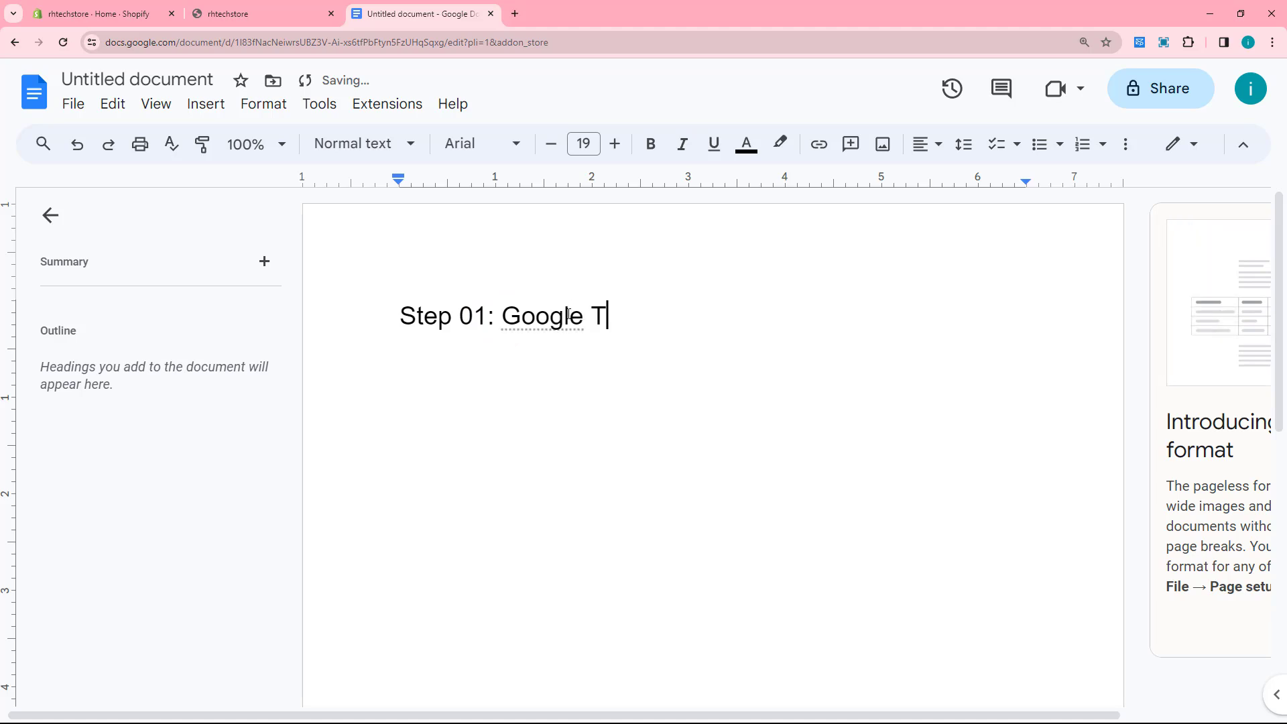
type("Tag Manager")
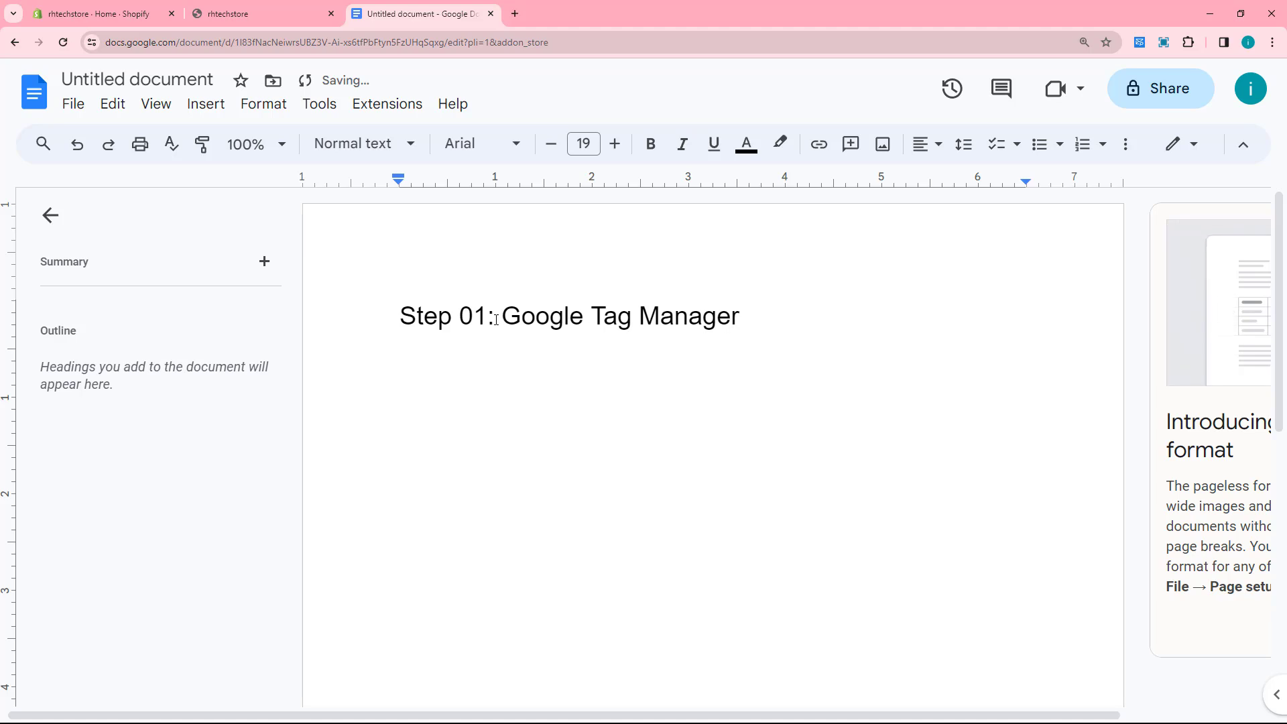
Highlight the "Step 01:" label in yellow, leaving "Google Tag Manager" without highlighting, and select that text.
key("Home")
left_click(496, 318, "shift")
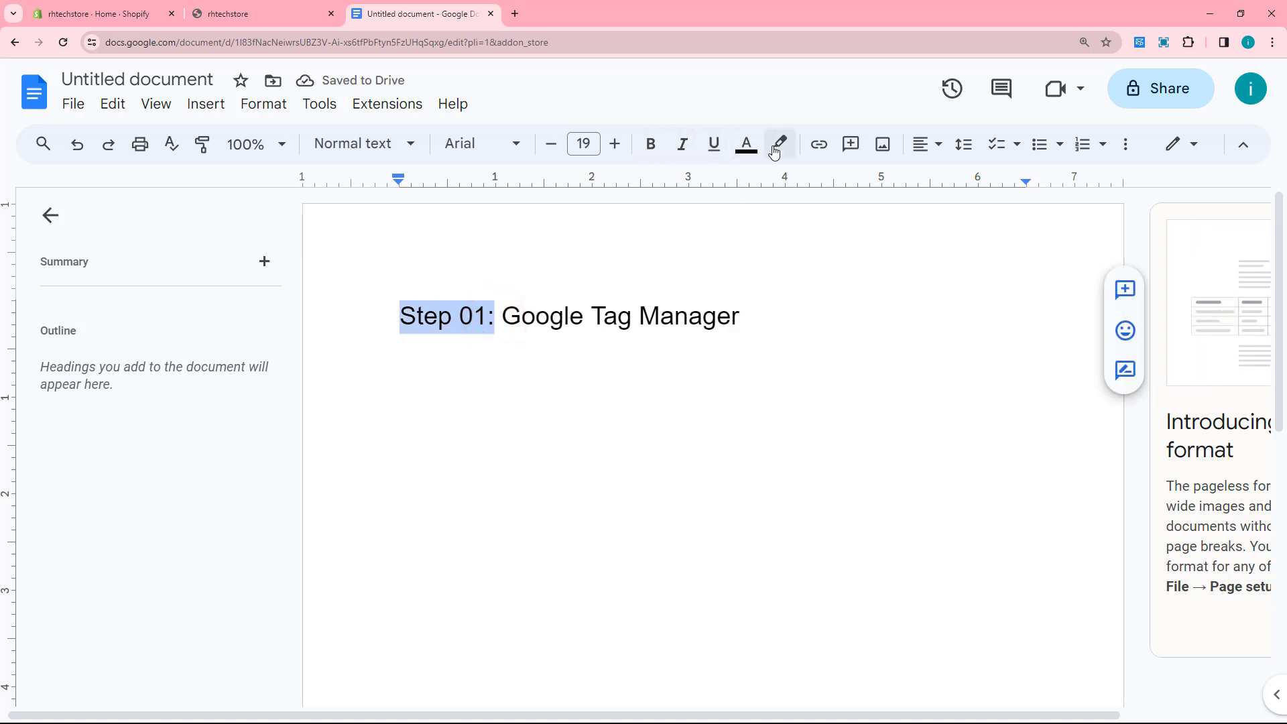
left_click(773, 147)
left_click(850, 234)
left_click(504, 317)
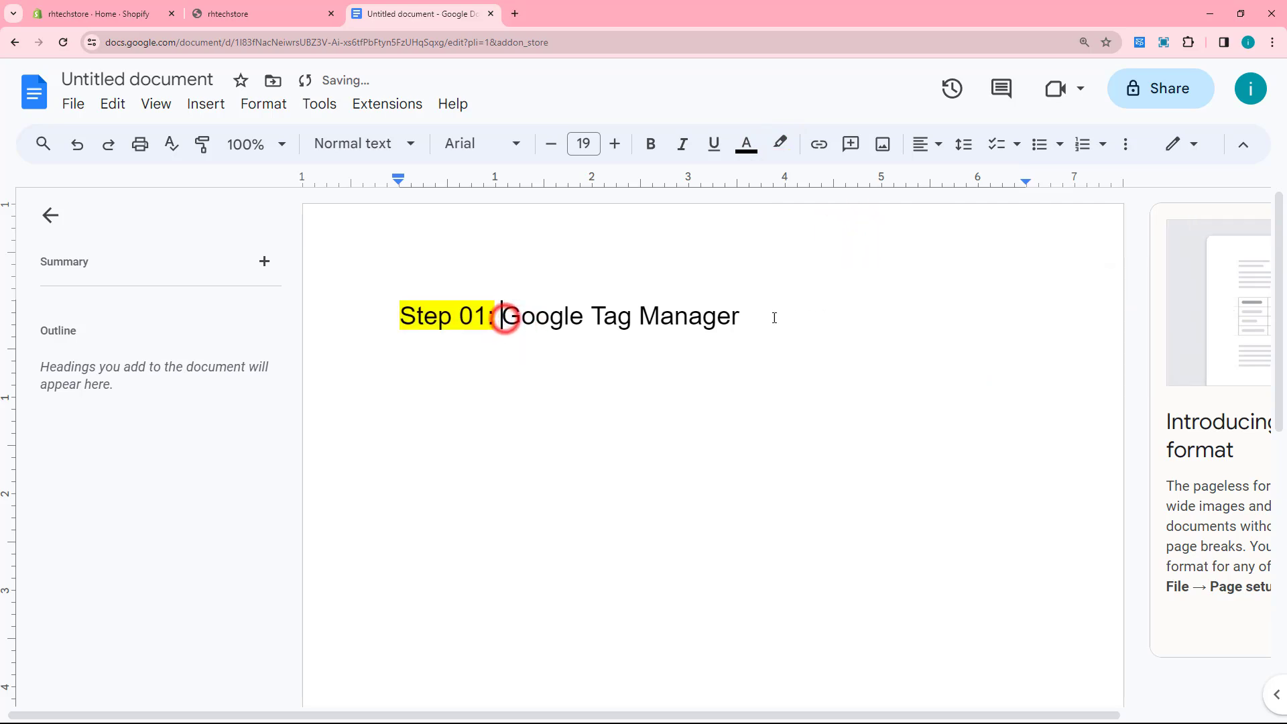
left_click(744, 315)
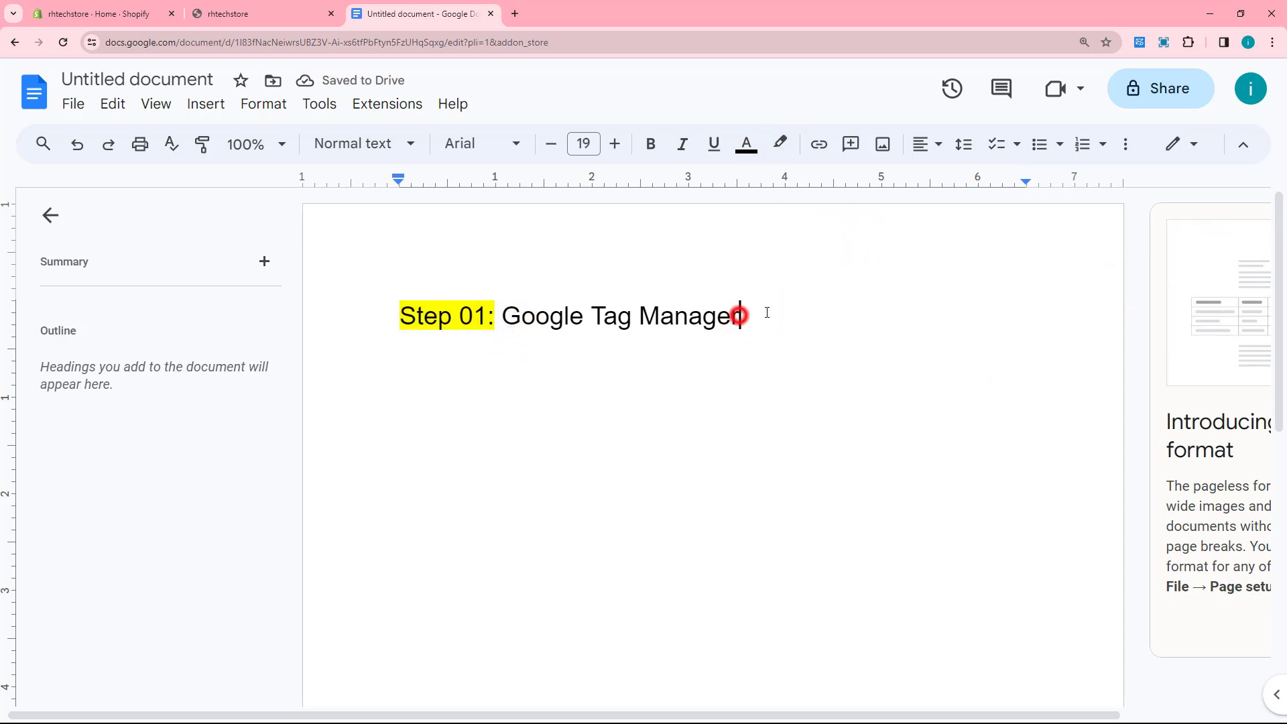
left_click_drag(618, 316, 741, 315)
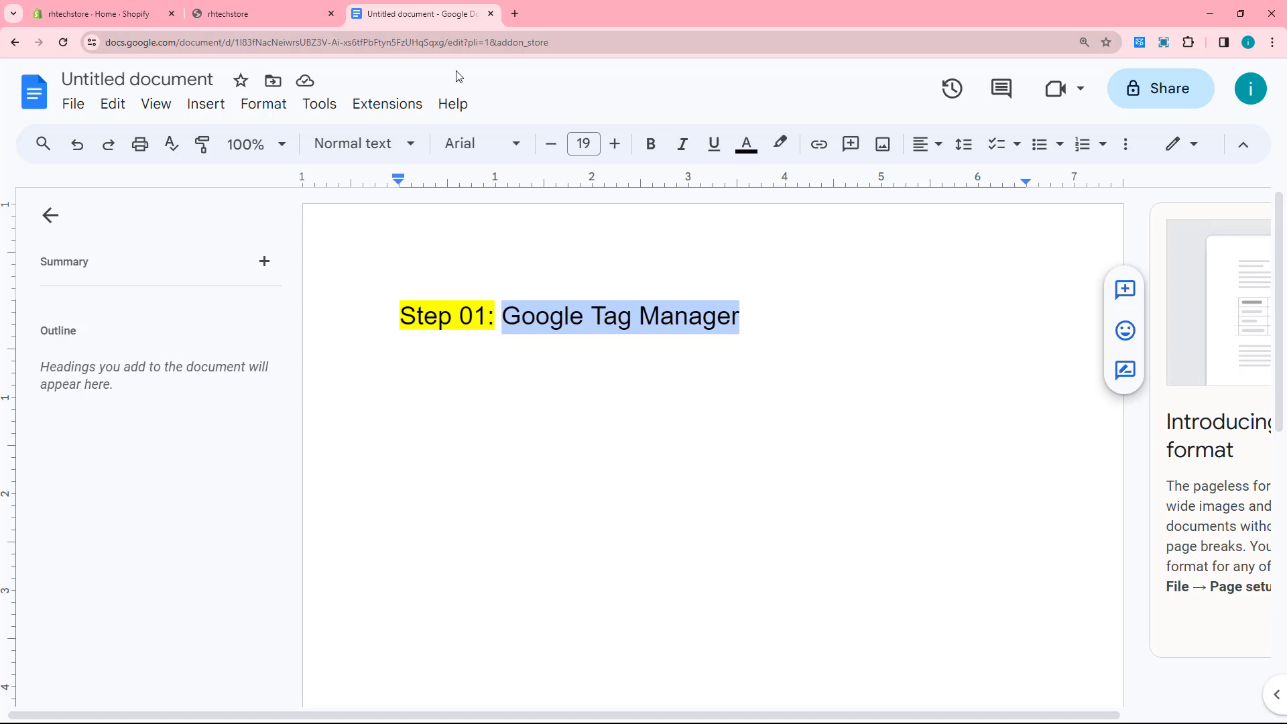
Open Google Tag Manager in a new browser tab and start creating a new account.
left_click(514, 13)
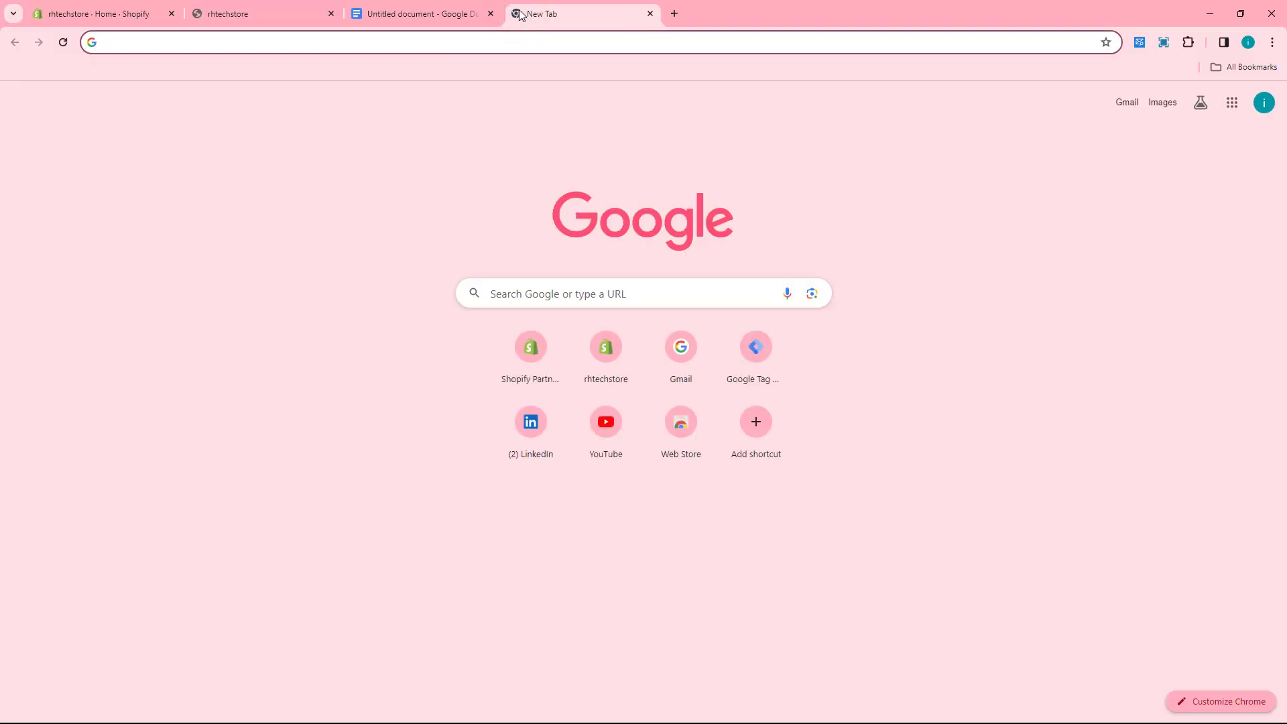
type("tag")
key("Return")
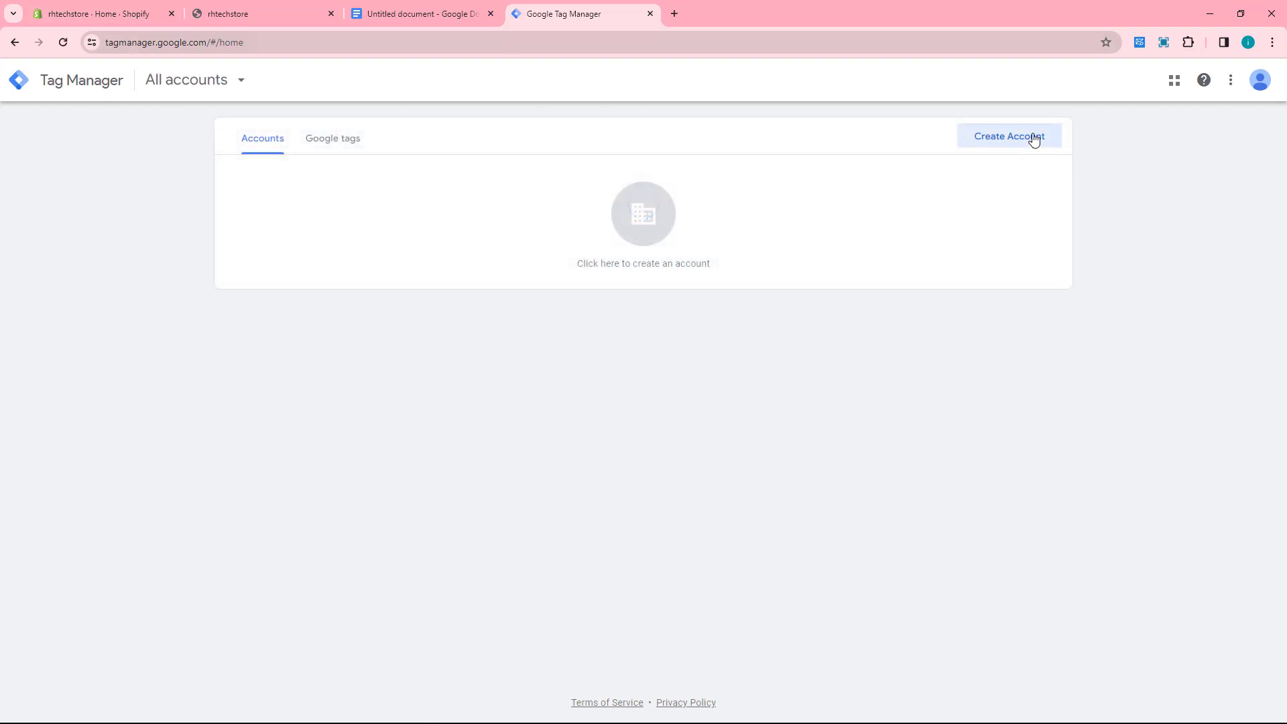
left_click(1035, 141)
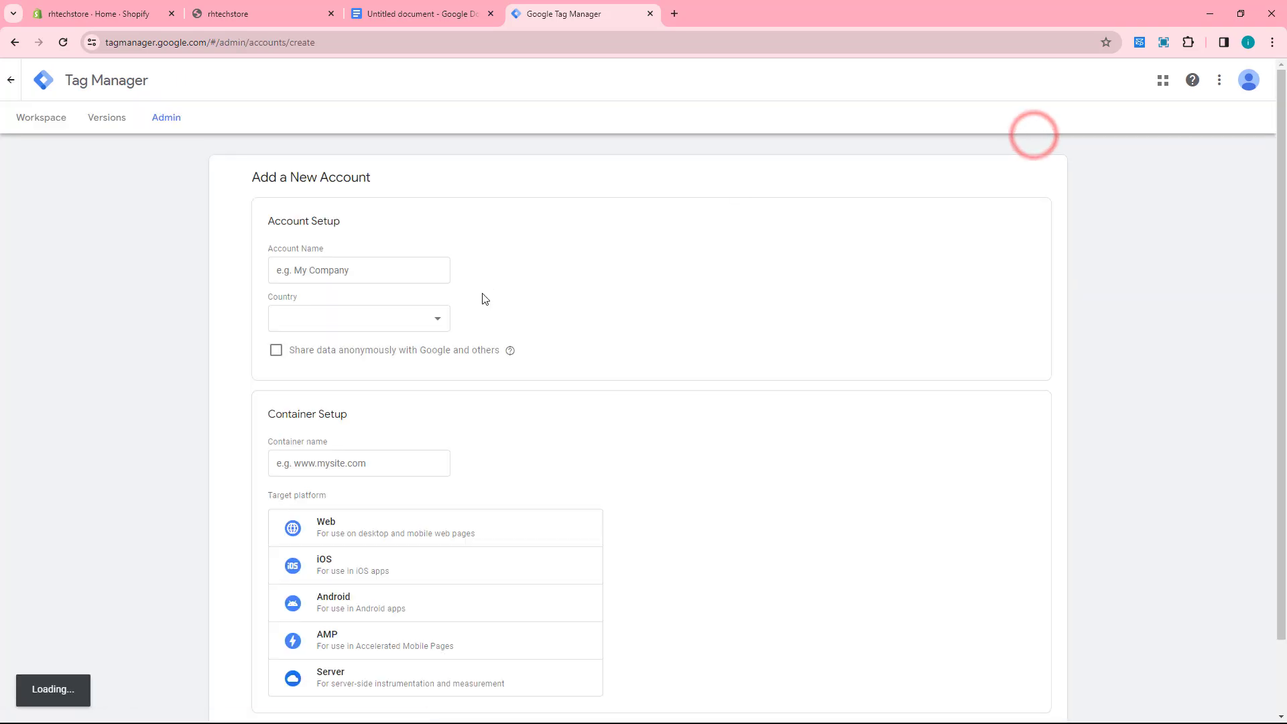
Name the account "Rh tech Store" and enable sharing data anonymously with Google and others.
key("ctrl+plus")
key("ctrl+plus")
scroll(316, 273, "down", 2)
left_click(241, 183)
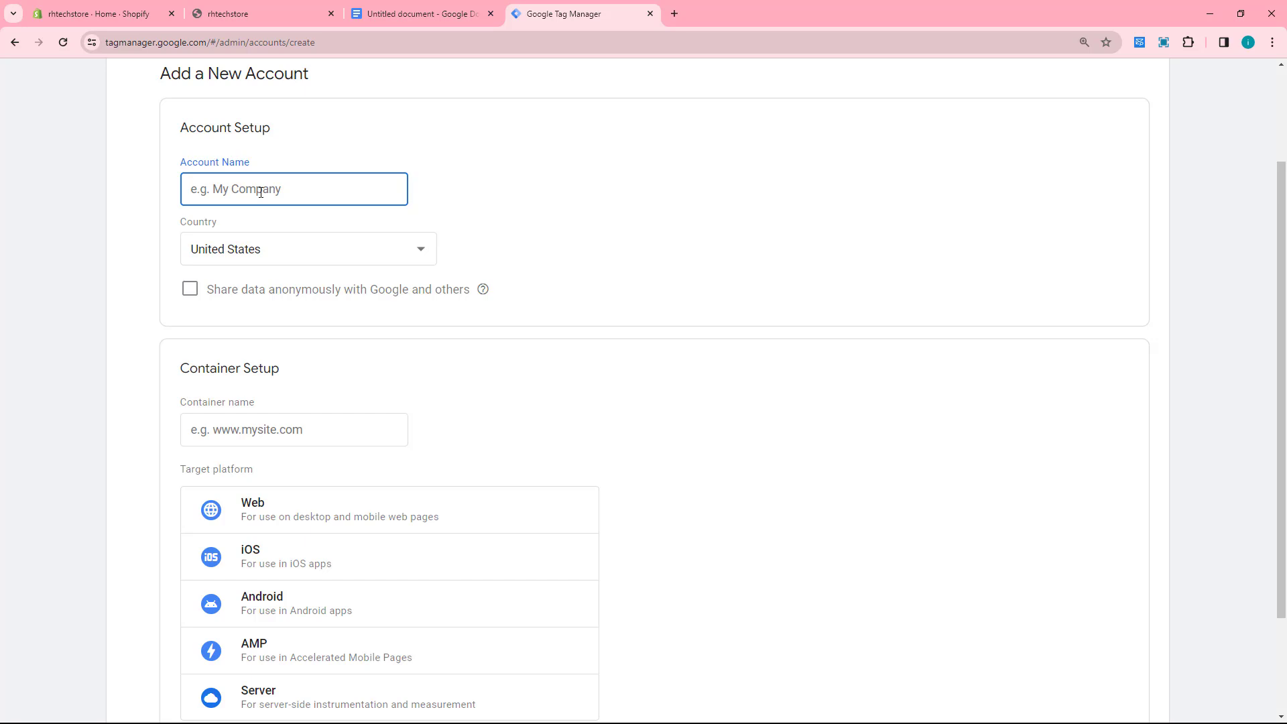
type("Rh tech Store")
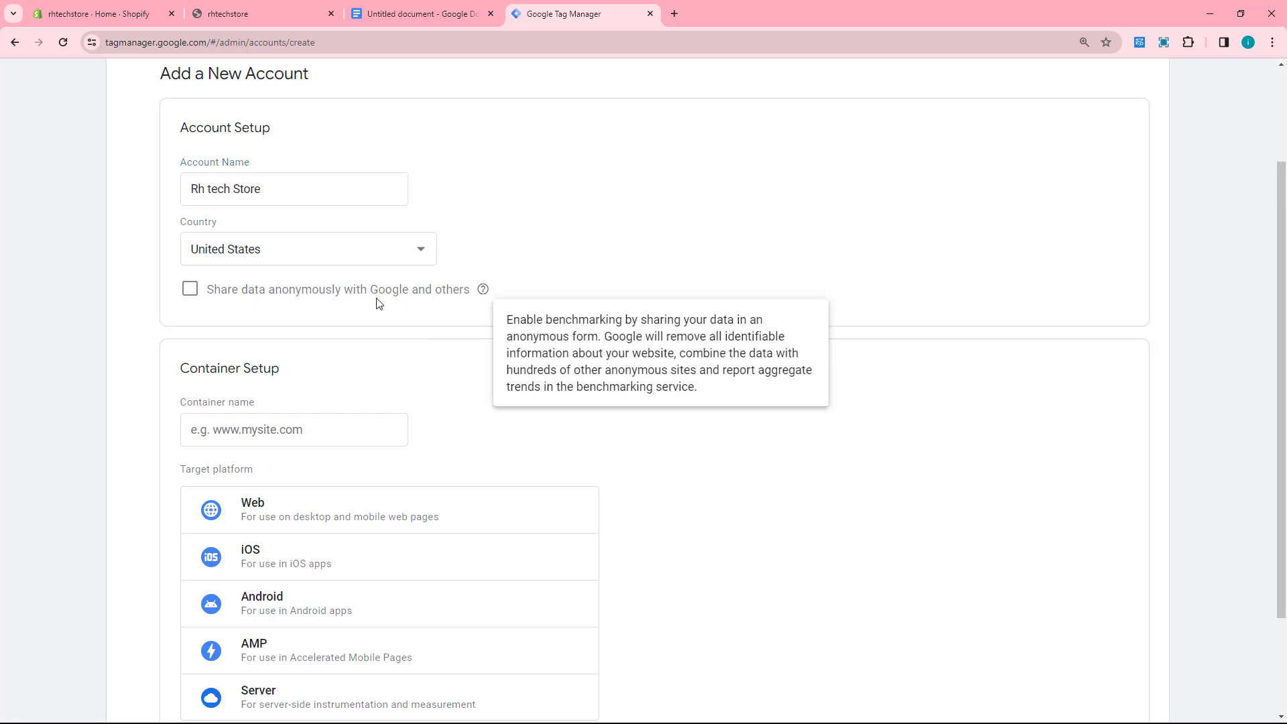
left_click(191, 288)
Copy the rhtechstore storefront's web address from its browser tab for the container name.
scroll(375, 307, "down", 2)
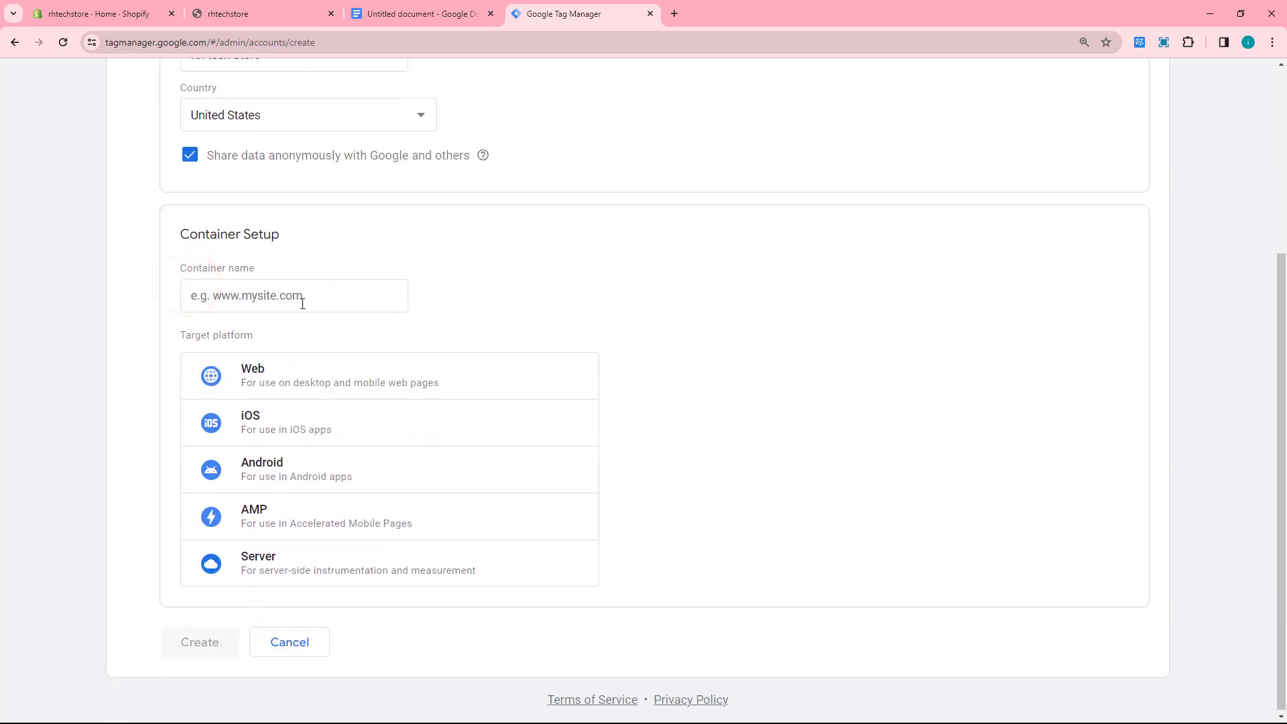
left_click(248, 287)
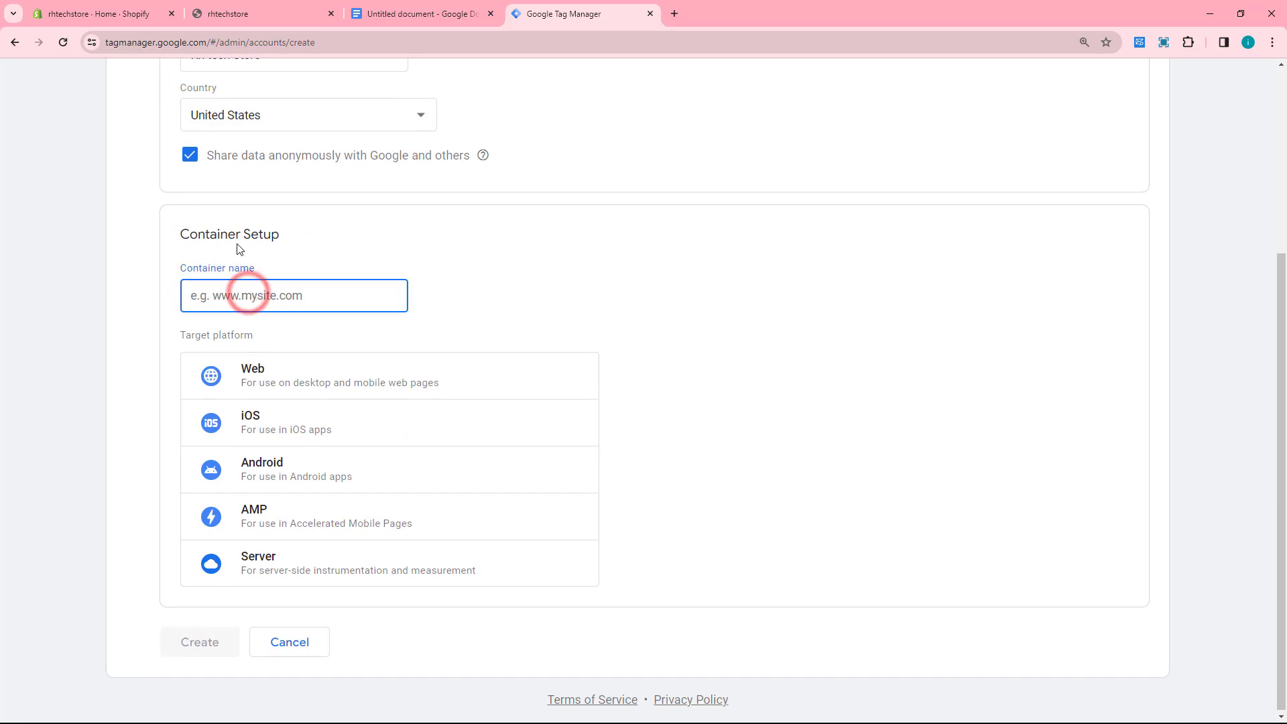
left_click(102, 15)
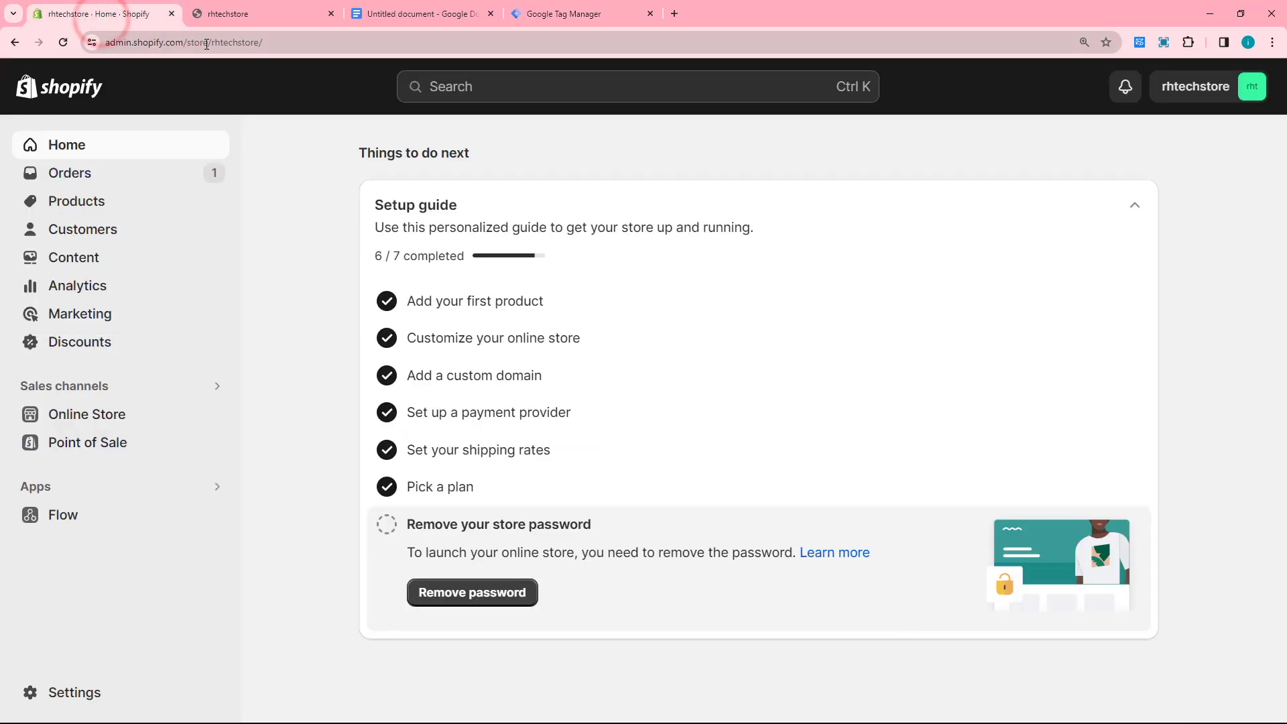
left_click(249, 12)
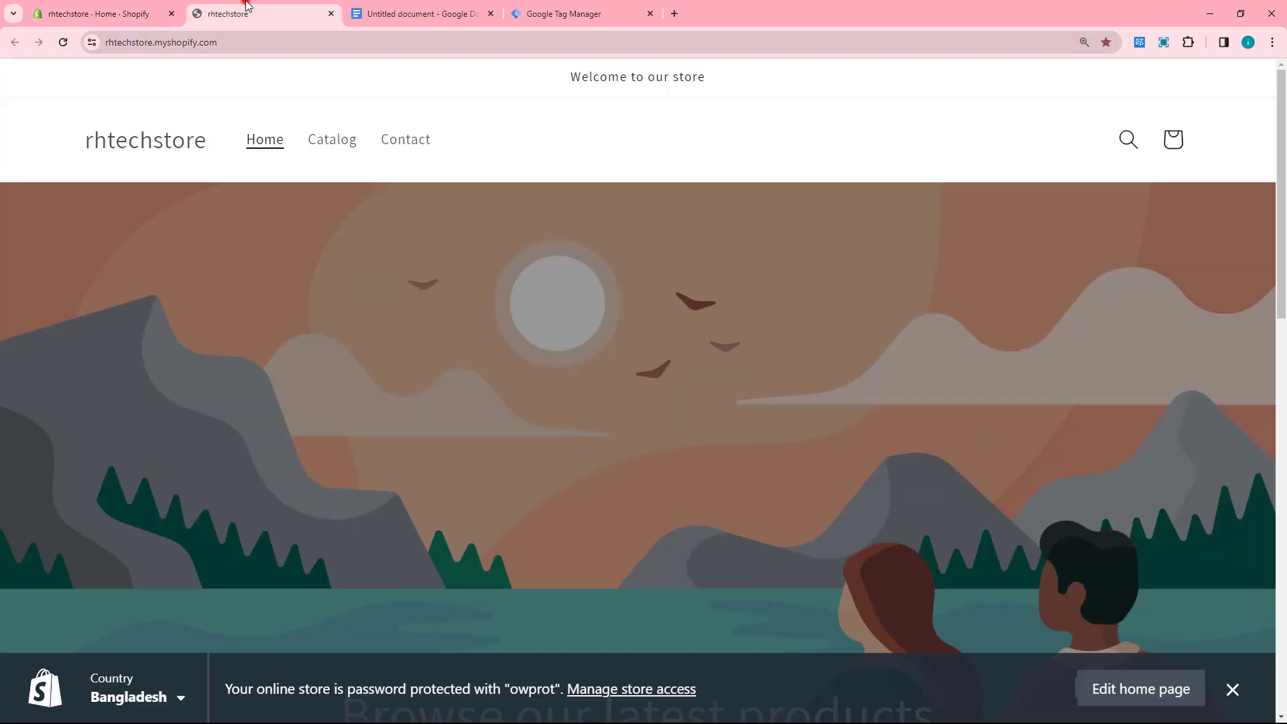
left_click(236, 41)
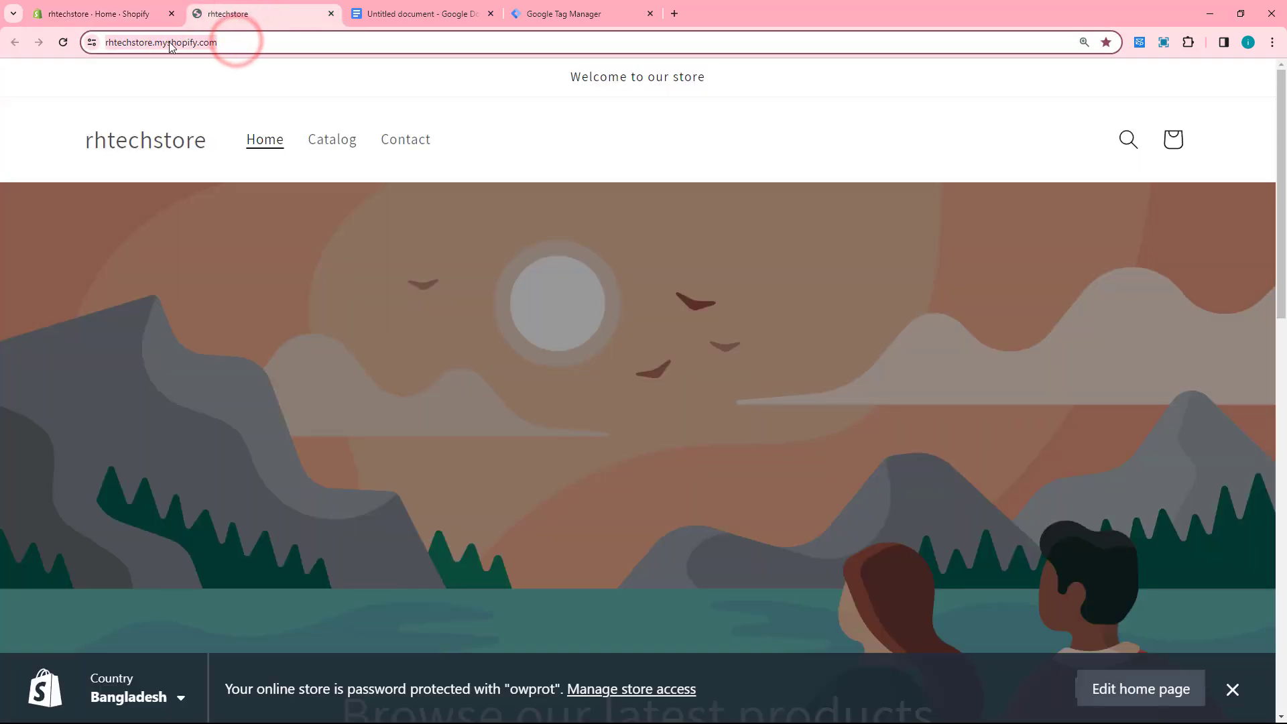
right_click(236, 43)
left_click(236, 165)
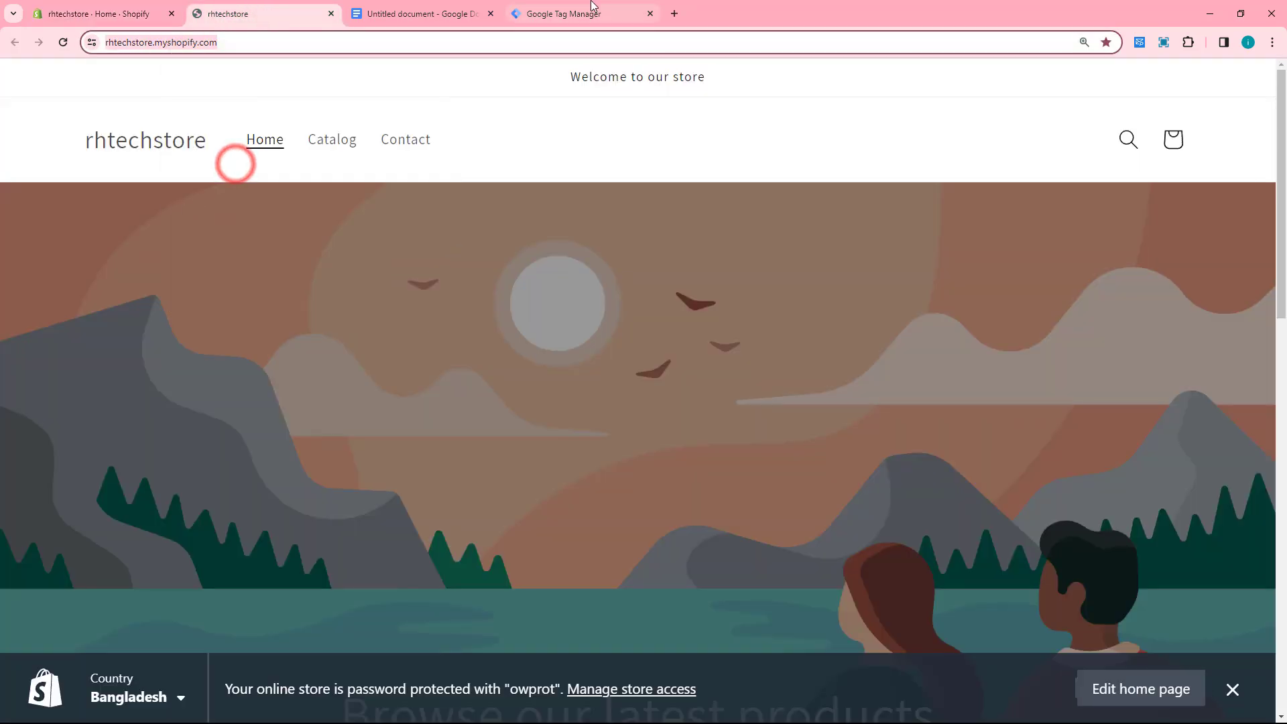
left_click(563, 13)
right_click(298, 295)
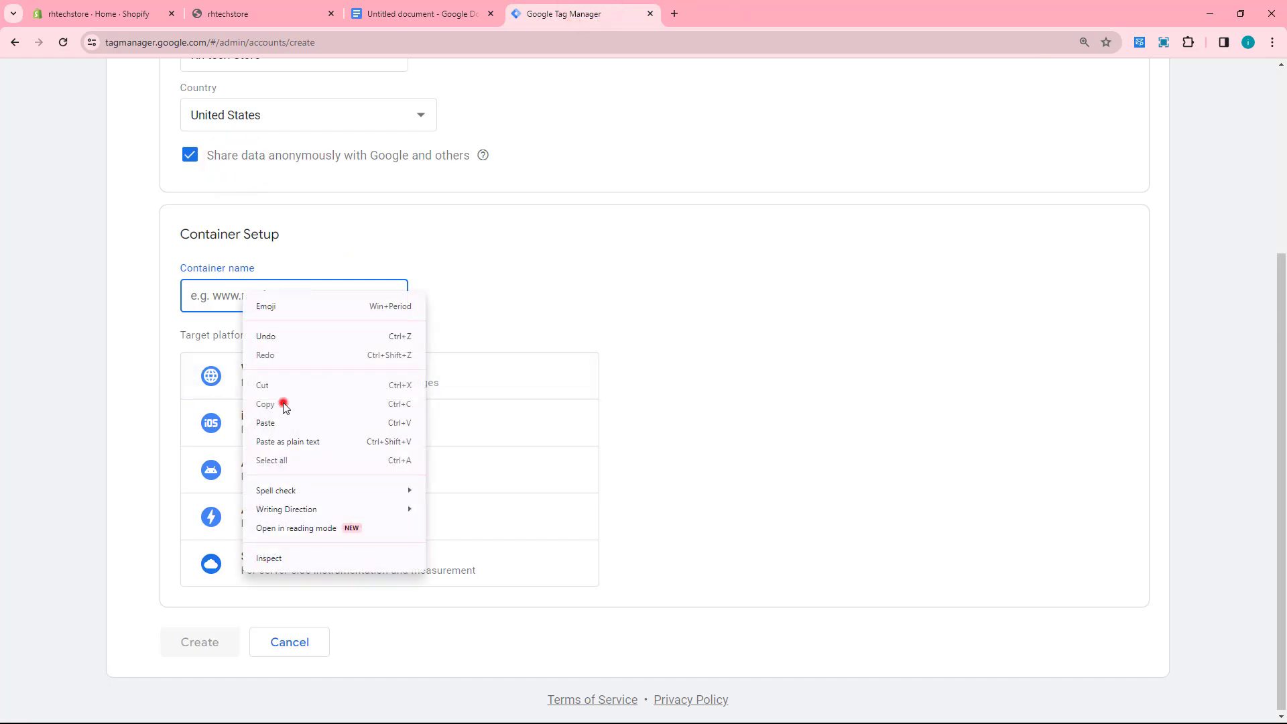
left_click(272, 422)
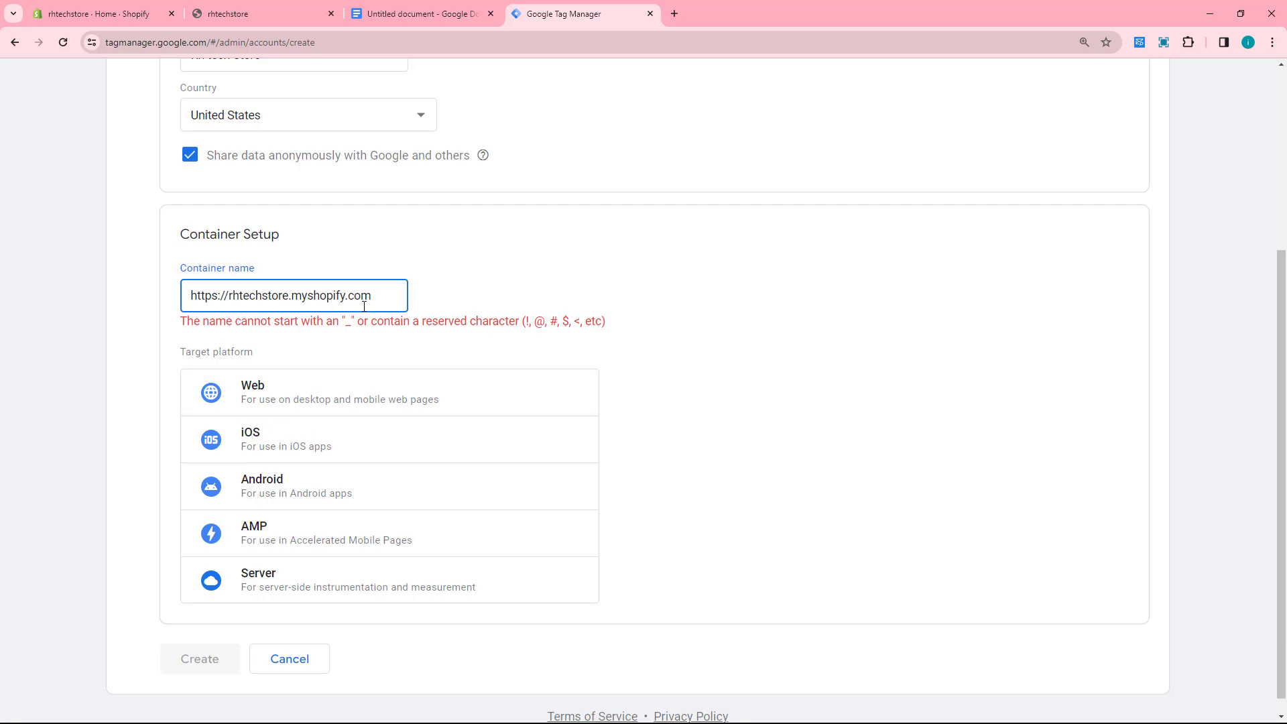
left_click_drag(229, 297, 159, 297)
key("BackSpace")
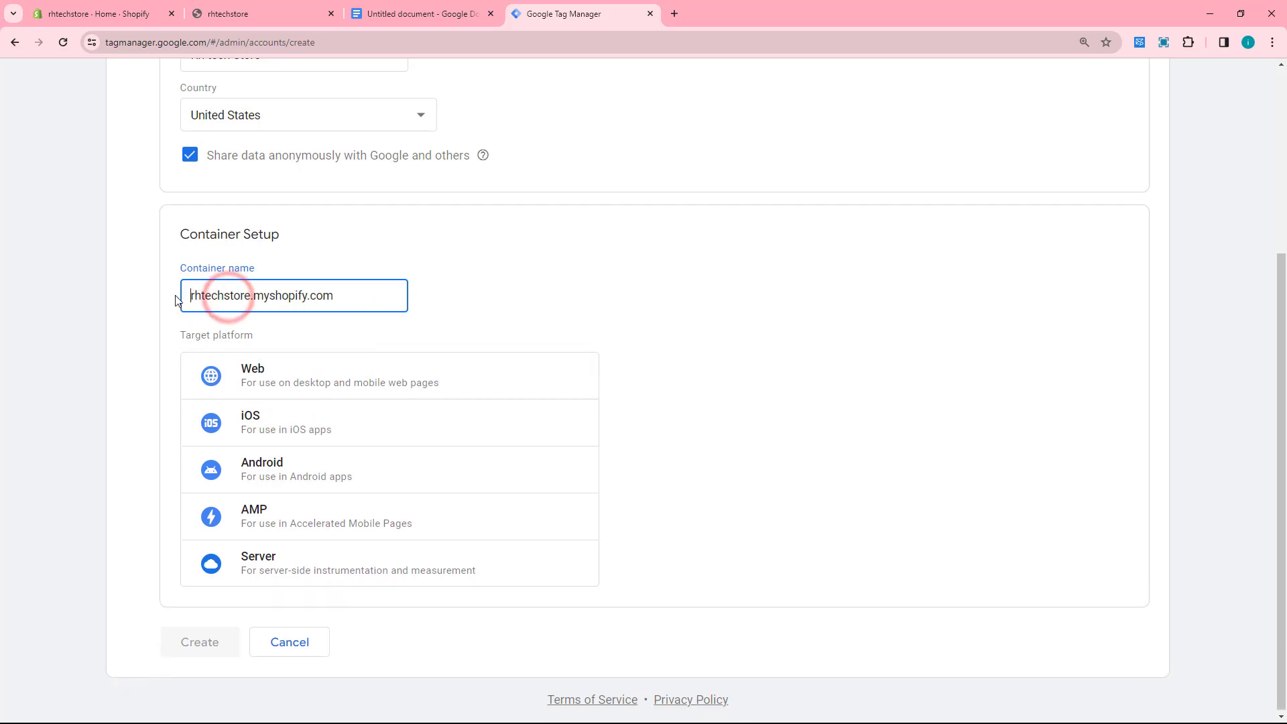
Choose Web as the target platform, create the account, and accept the Terms of Service and Data Processing Terms.
left_click(285, 375)
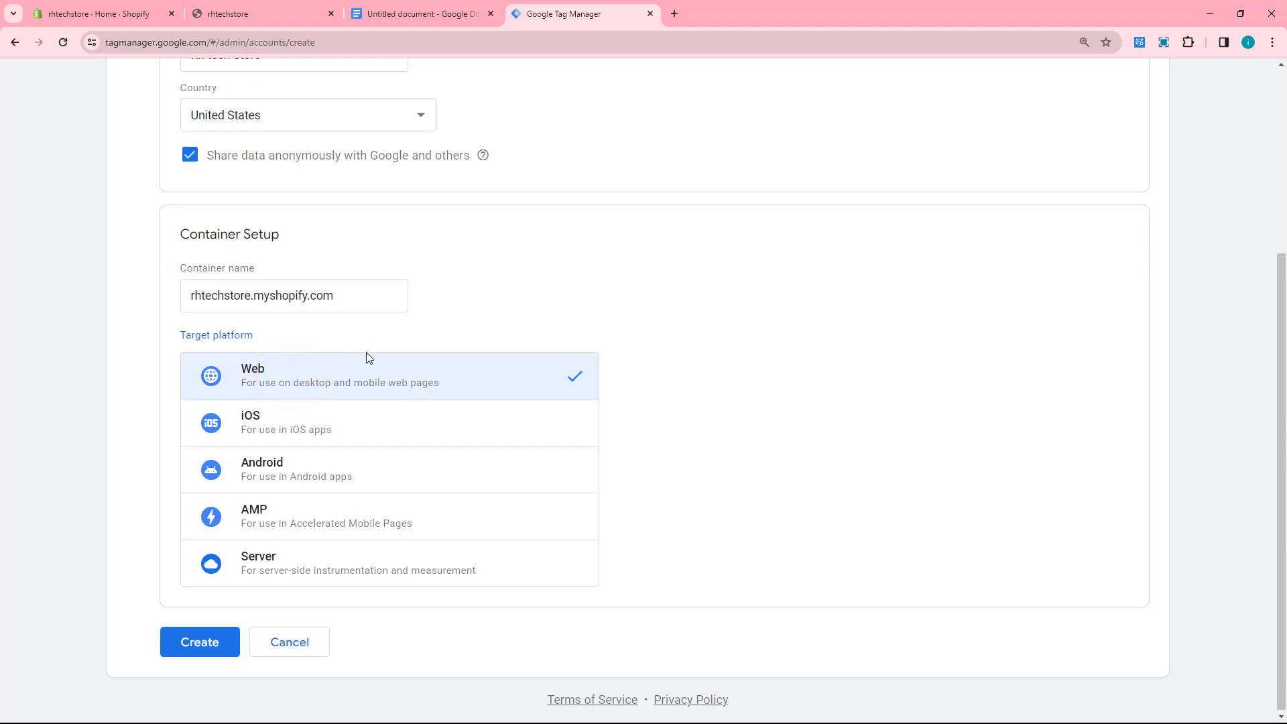
left_click(201, 640)
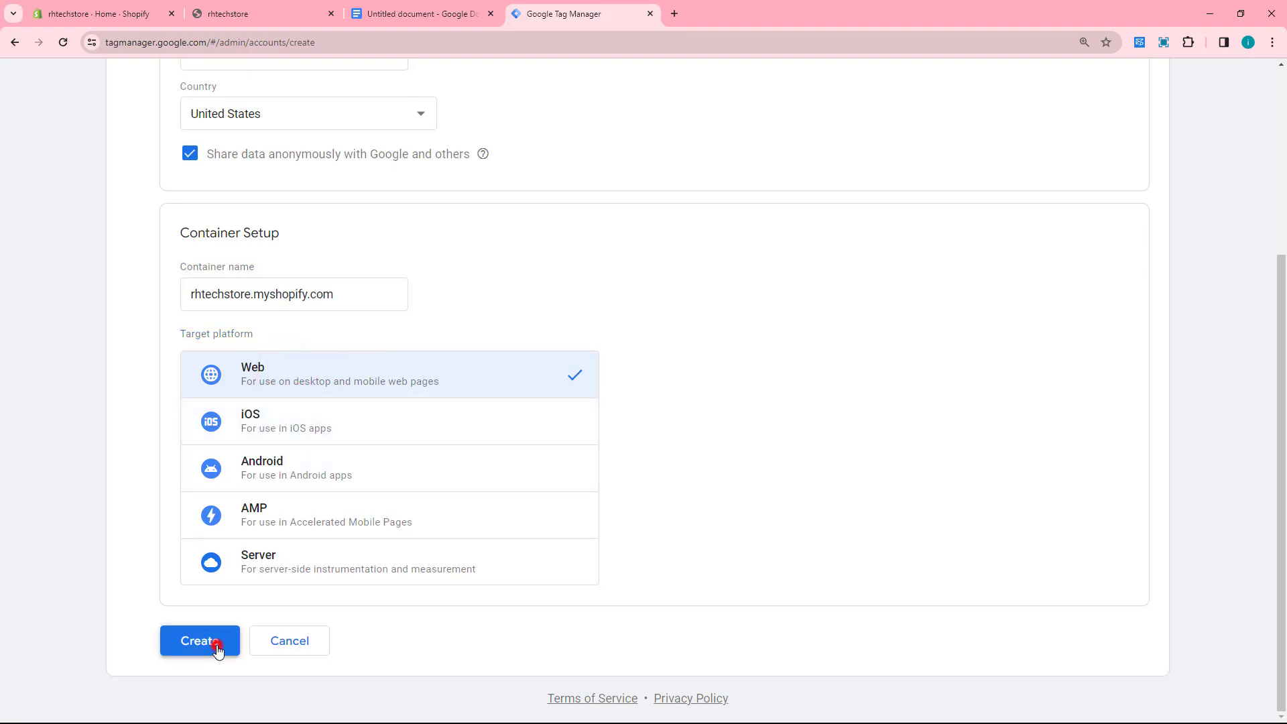
scroll(486, 408, "down", 5)
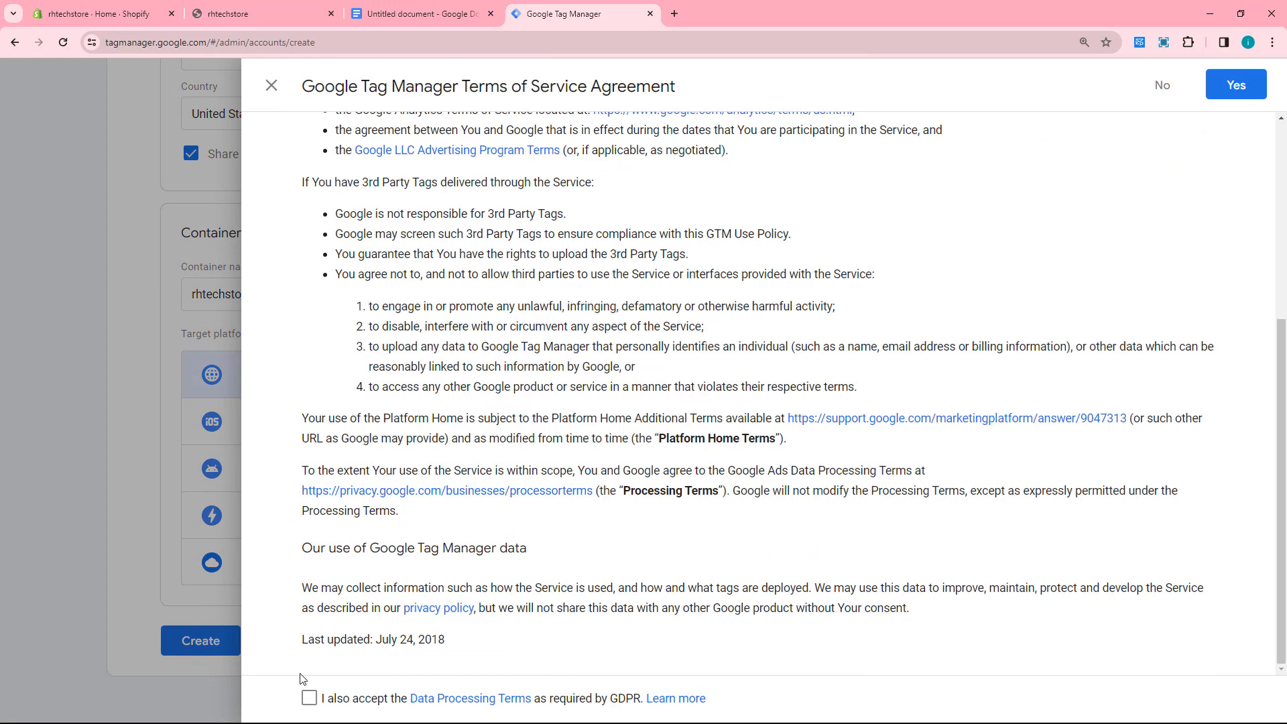
left_click(309, 698)
left_click(1219, 91)
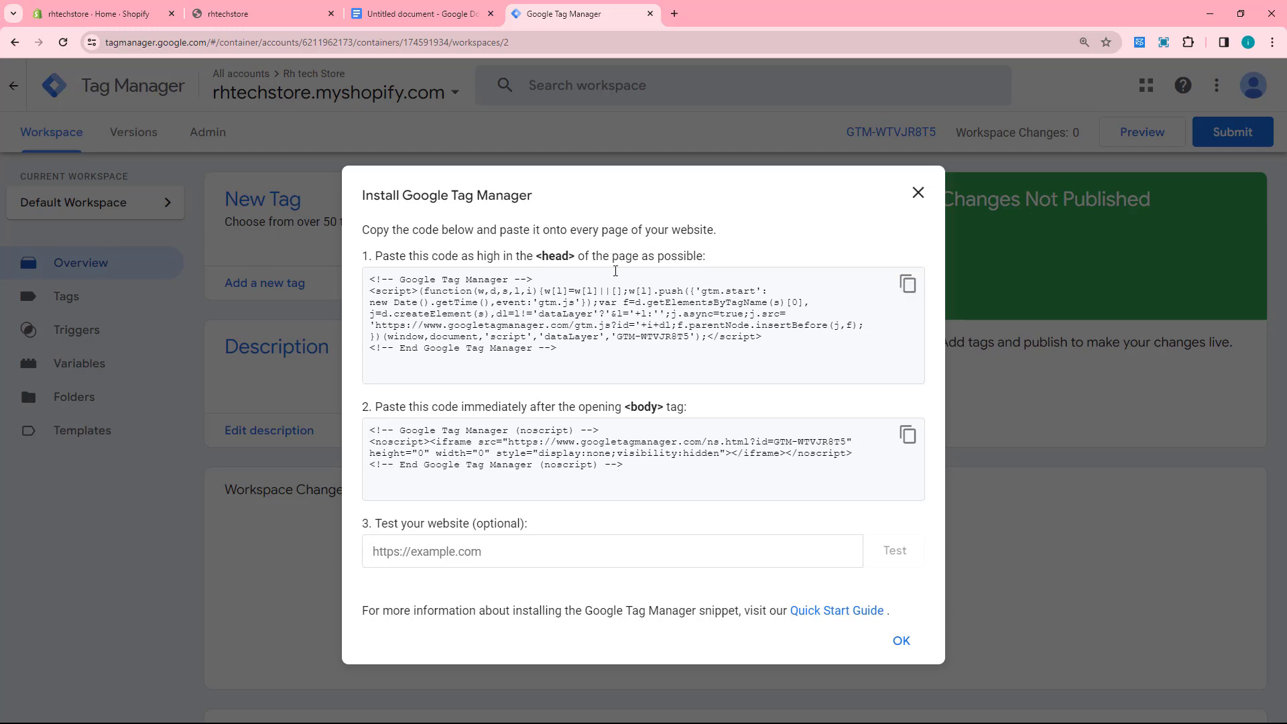
Switch back to the Google Docs notes and place the cursor at the end of the "Step 01" line.
left_click(402, 14)
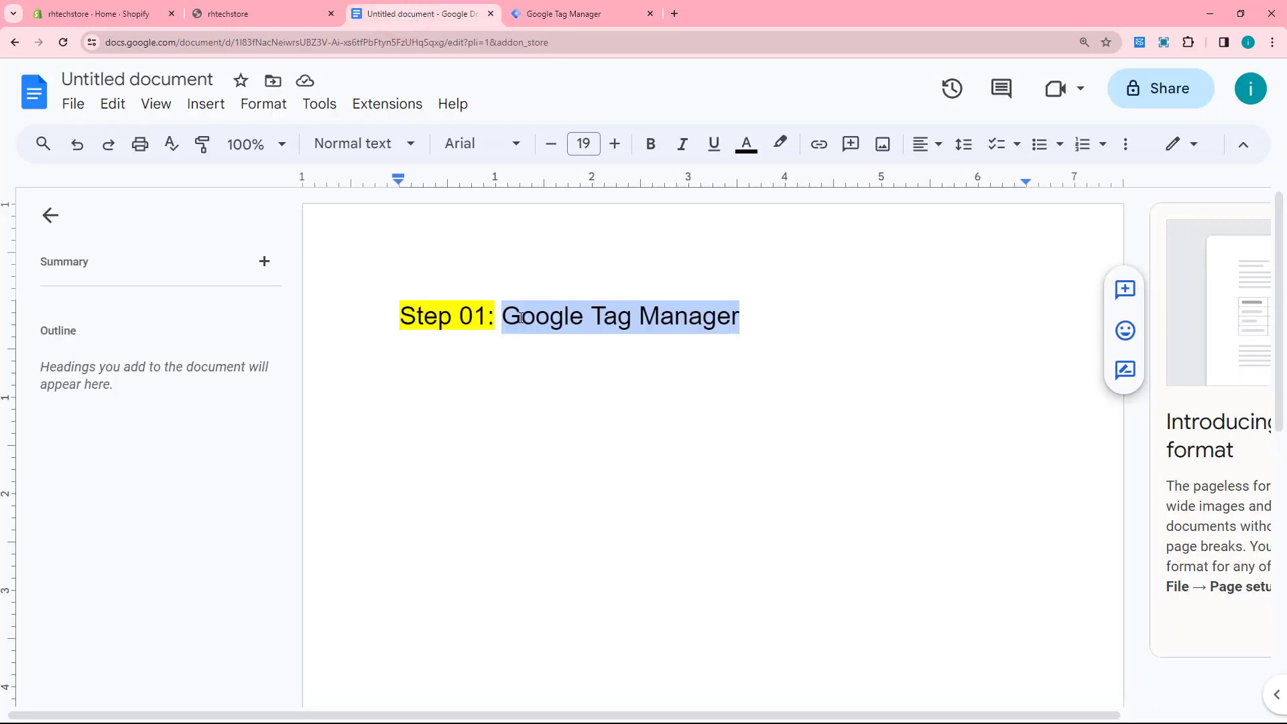
left_click(743, 321)
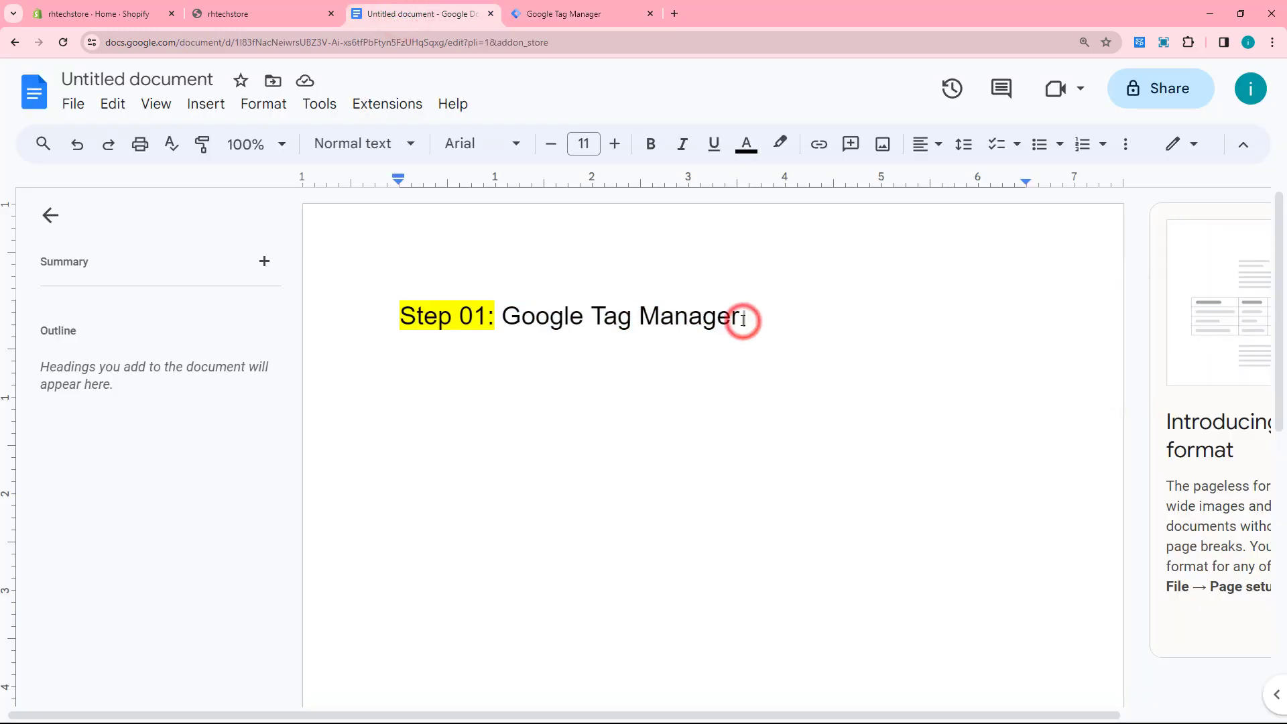
left_click(737, 319)
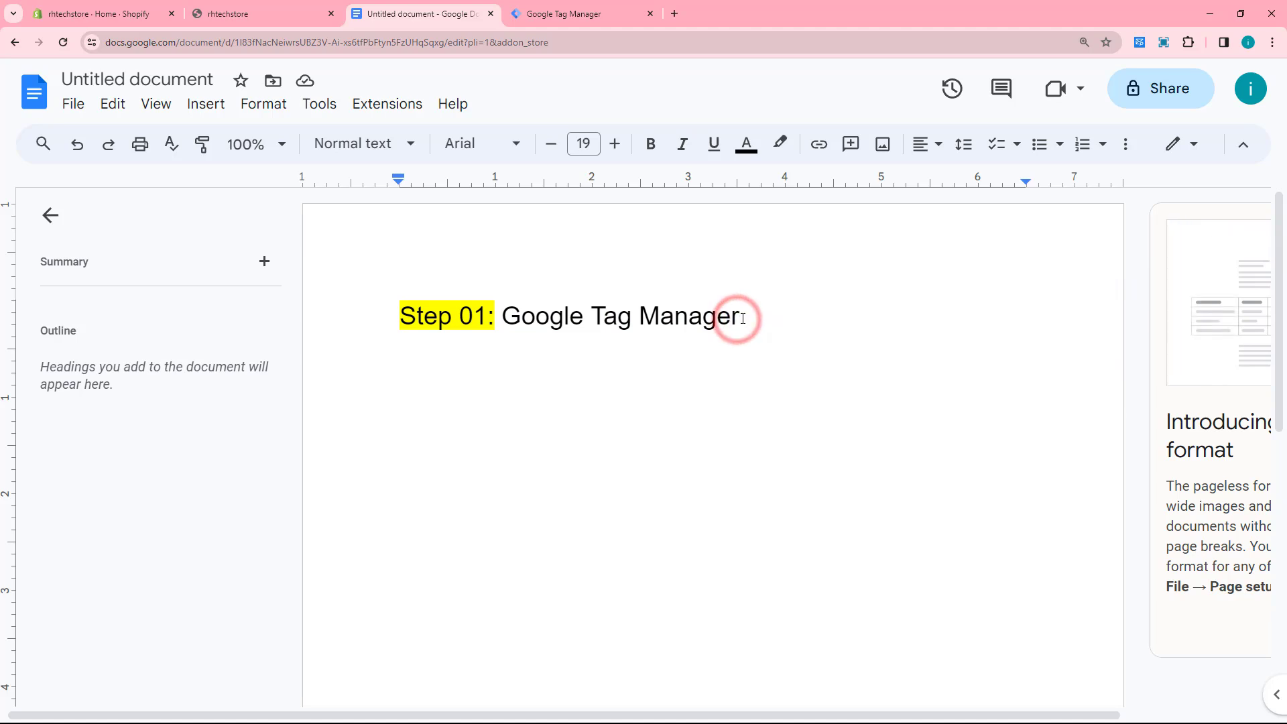
key("Return")
type("S")
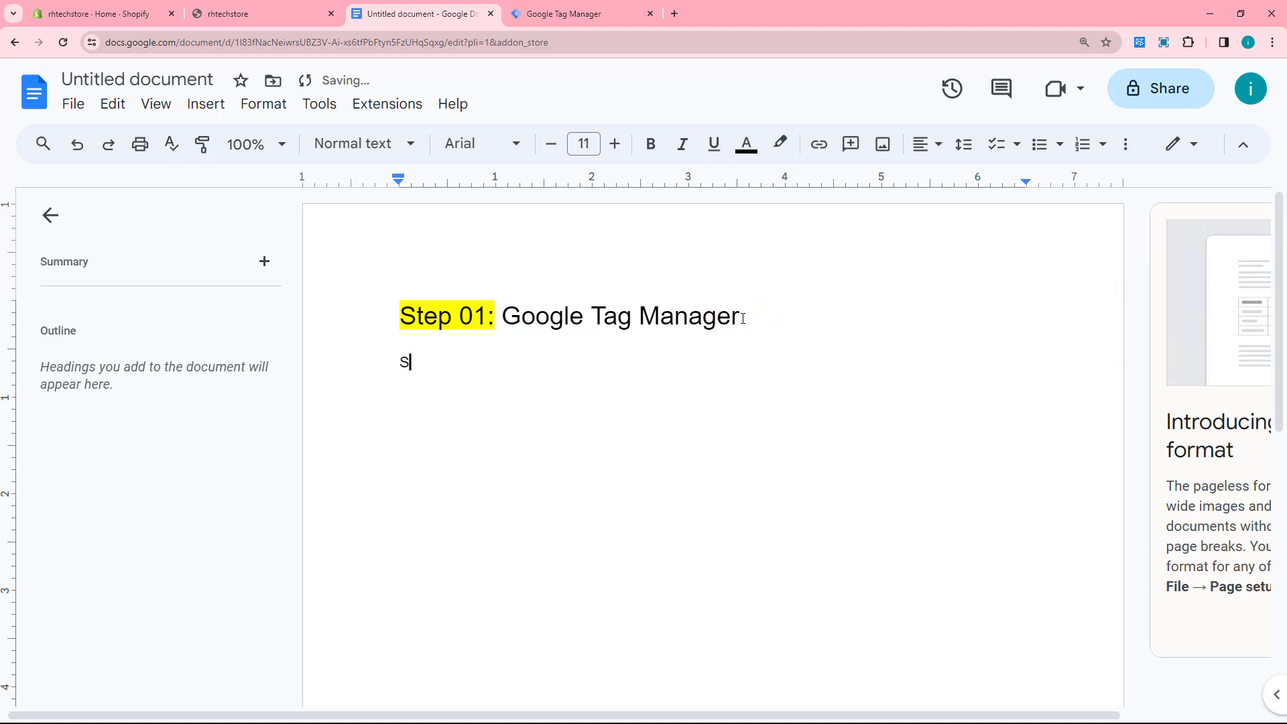
key("BackSpace")
Add a second line below the Step 01 line reading "Step 02: Create Snippet : ultimate-datalayer", pasting in the snippet name.
left_click(741, 315)
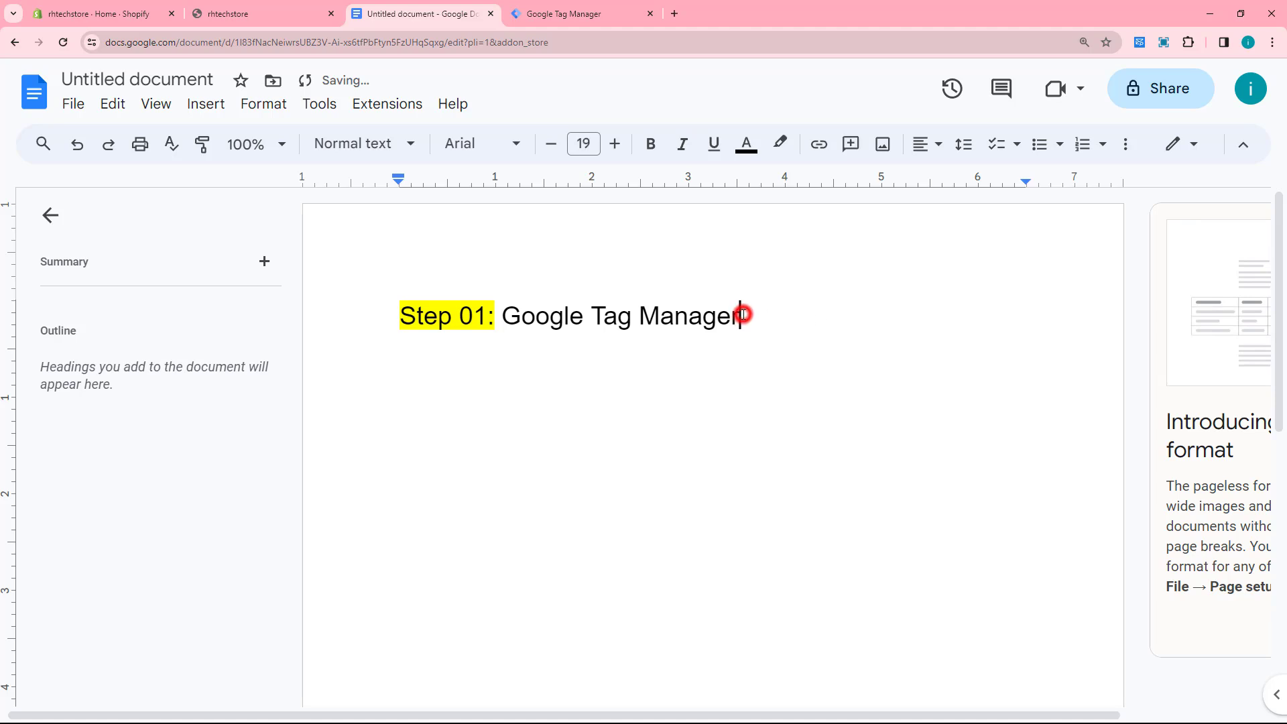
key("Return")
type("Step")
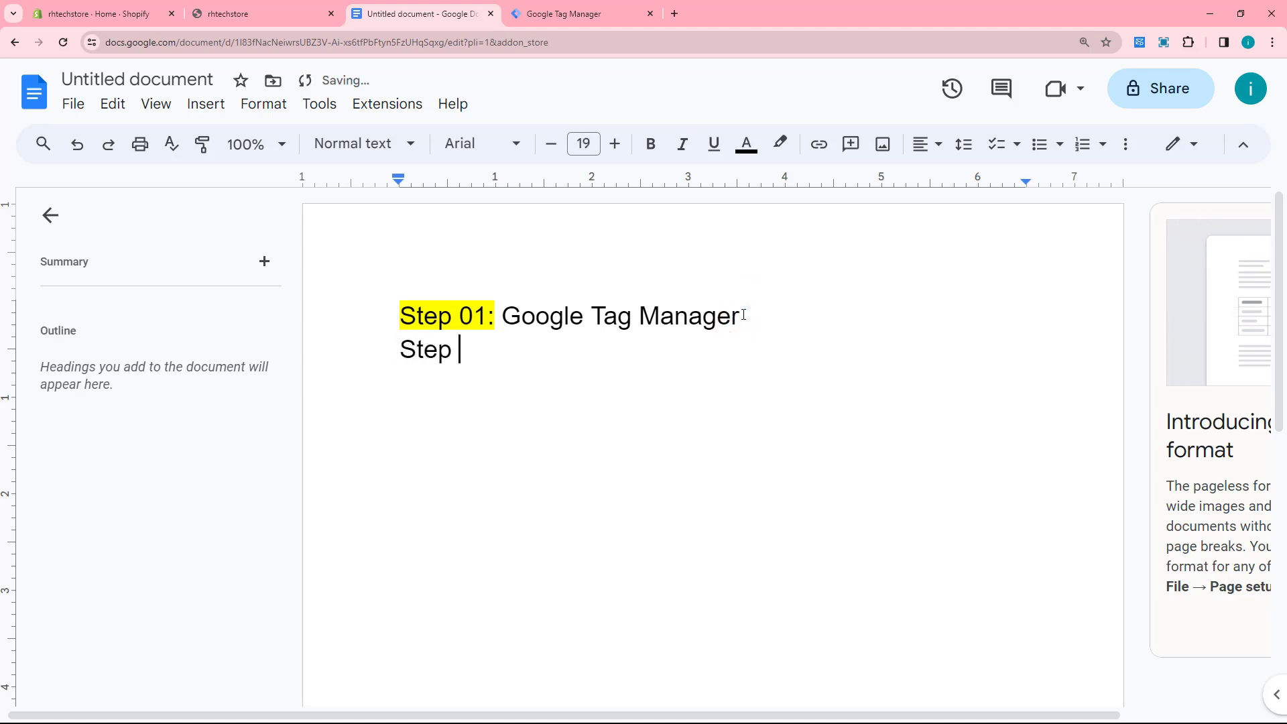
type(" 0")
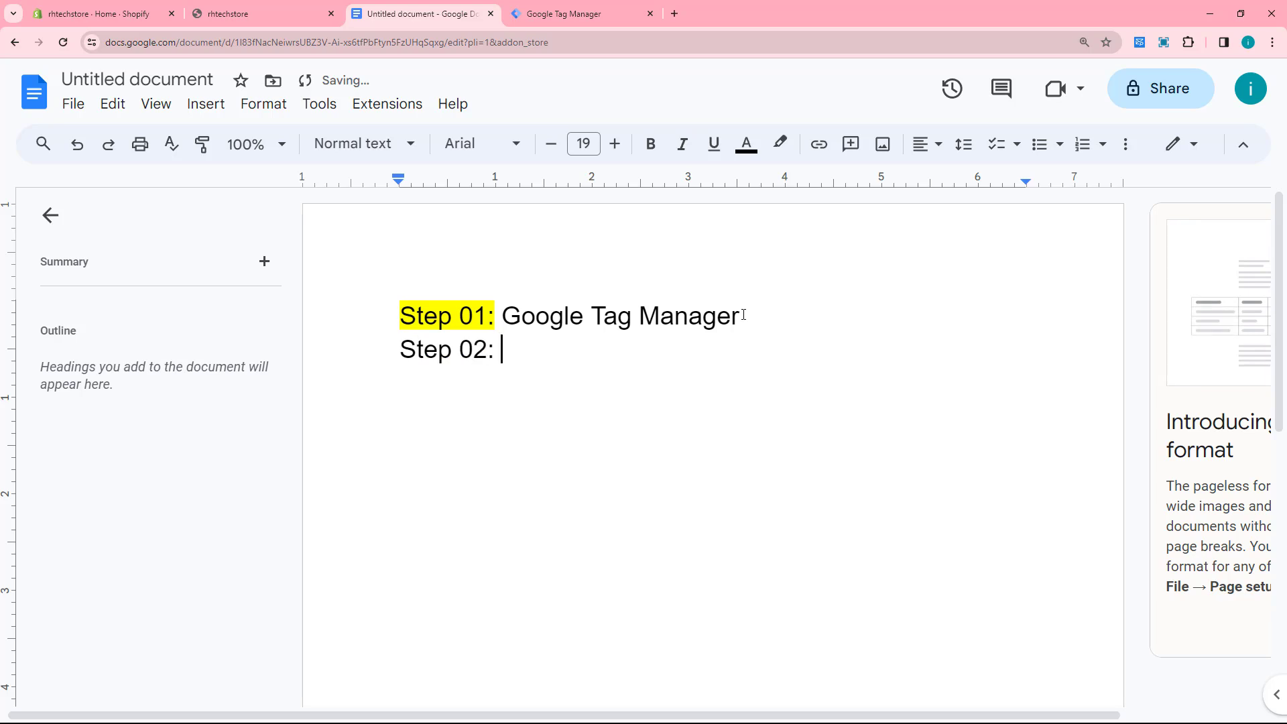
type("2: A")
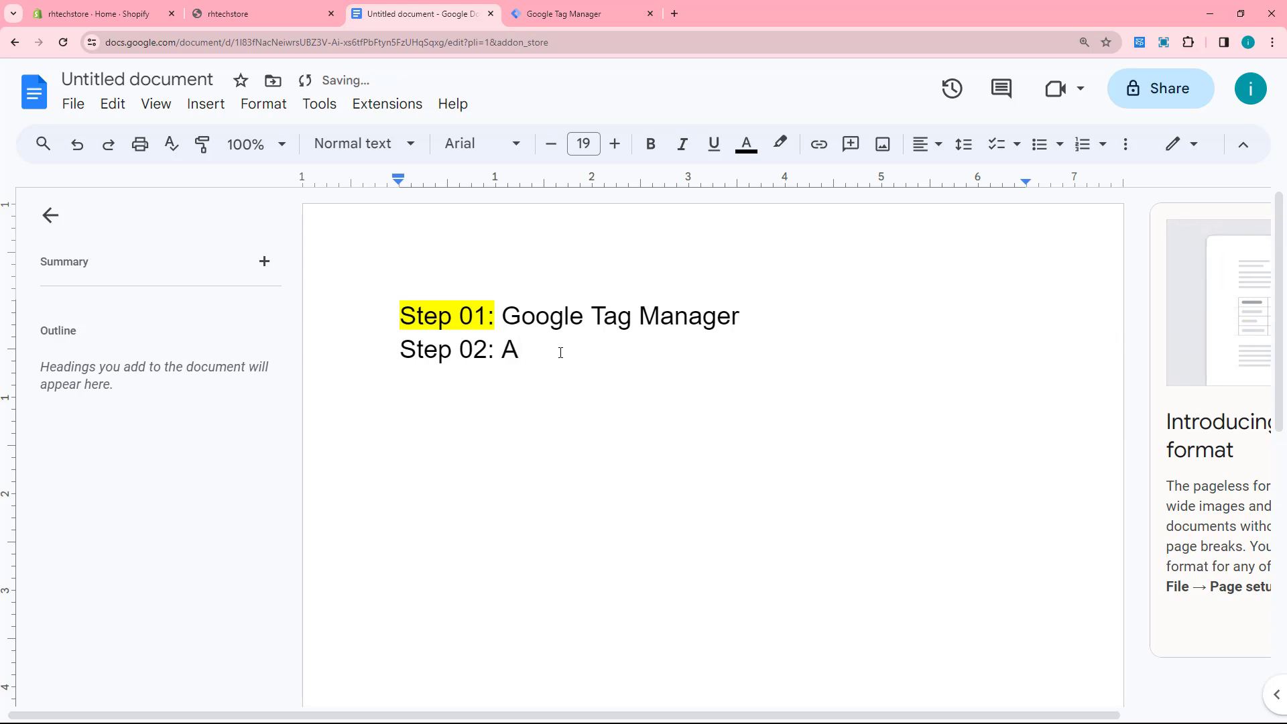
key("BackSpace")
type("Creat")
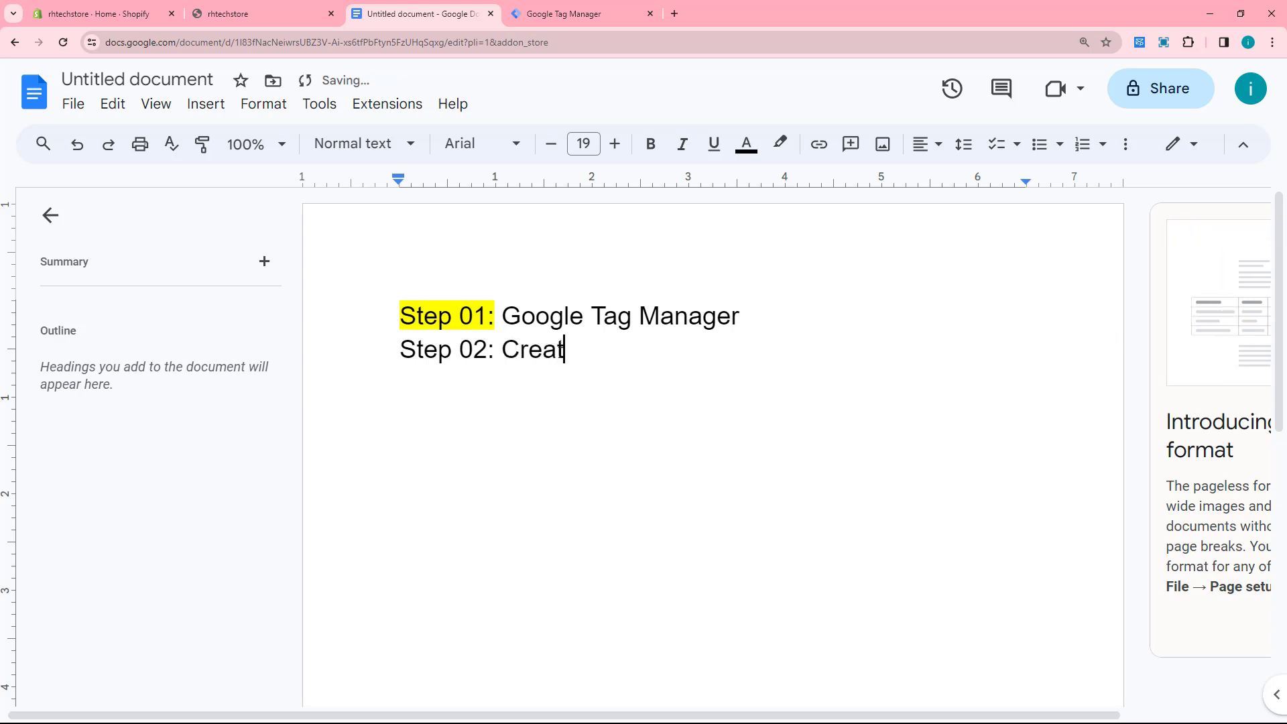
type("e Snippet :")
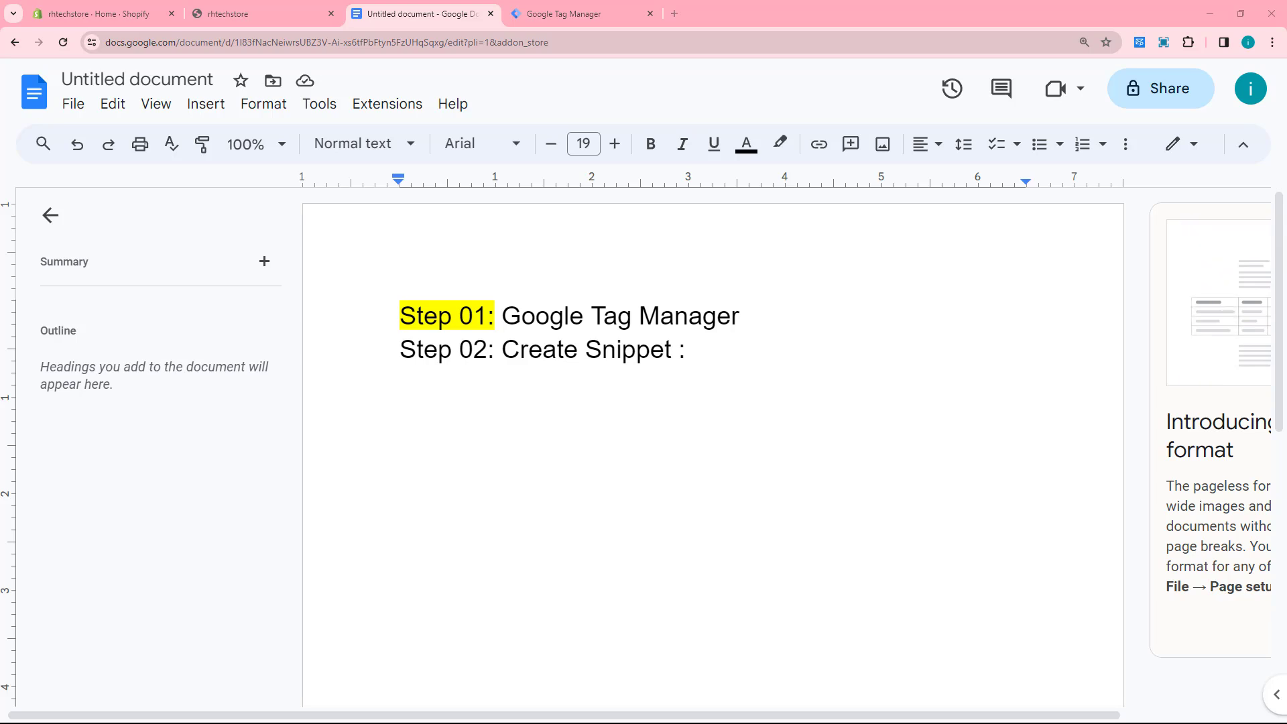
left_click(697, 353)
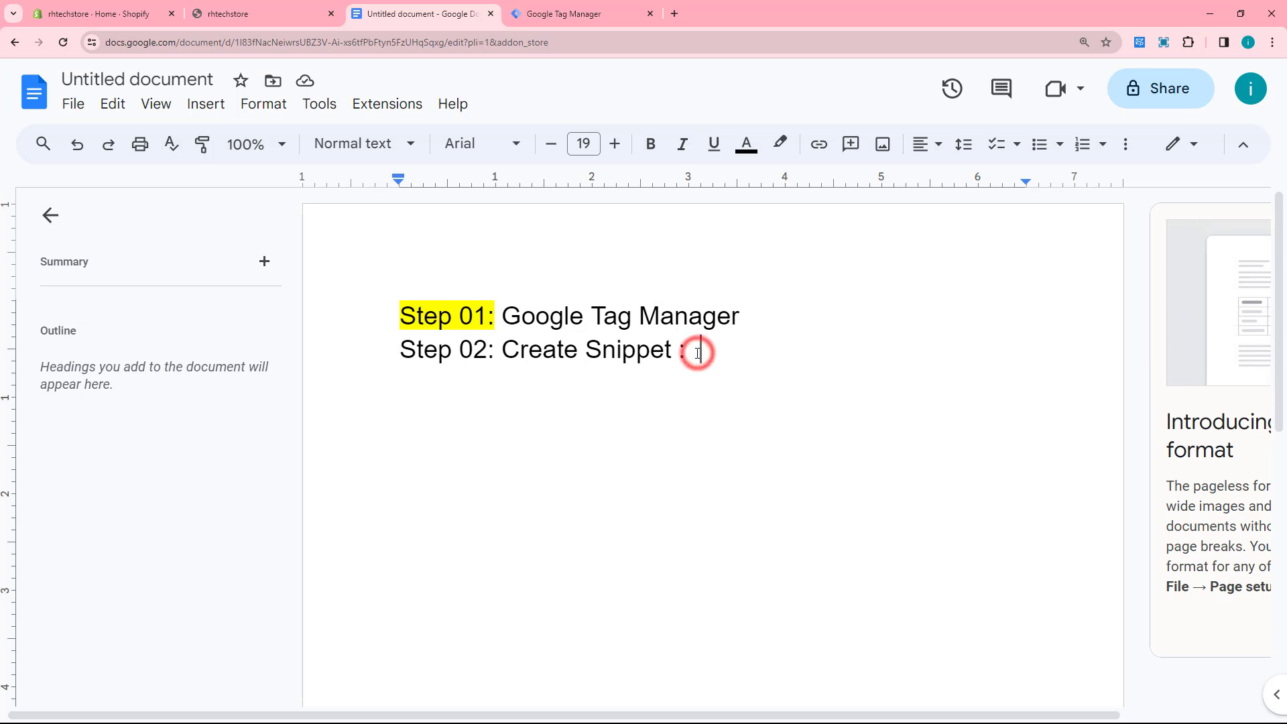
key("ctrl+v")
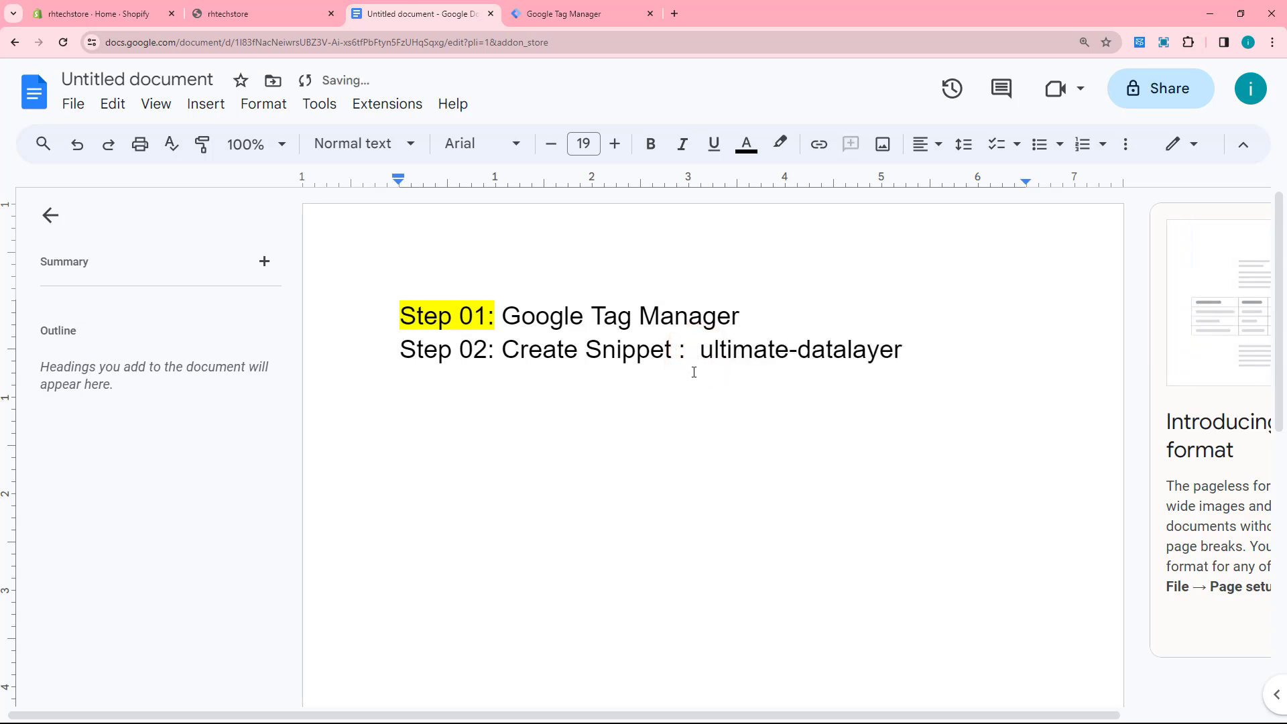
Highlight the "Step 02:" label in yellow to match the Step 01 label.
left_click_drag(699, 349, 915, 355)
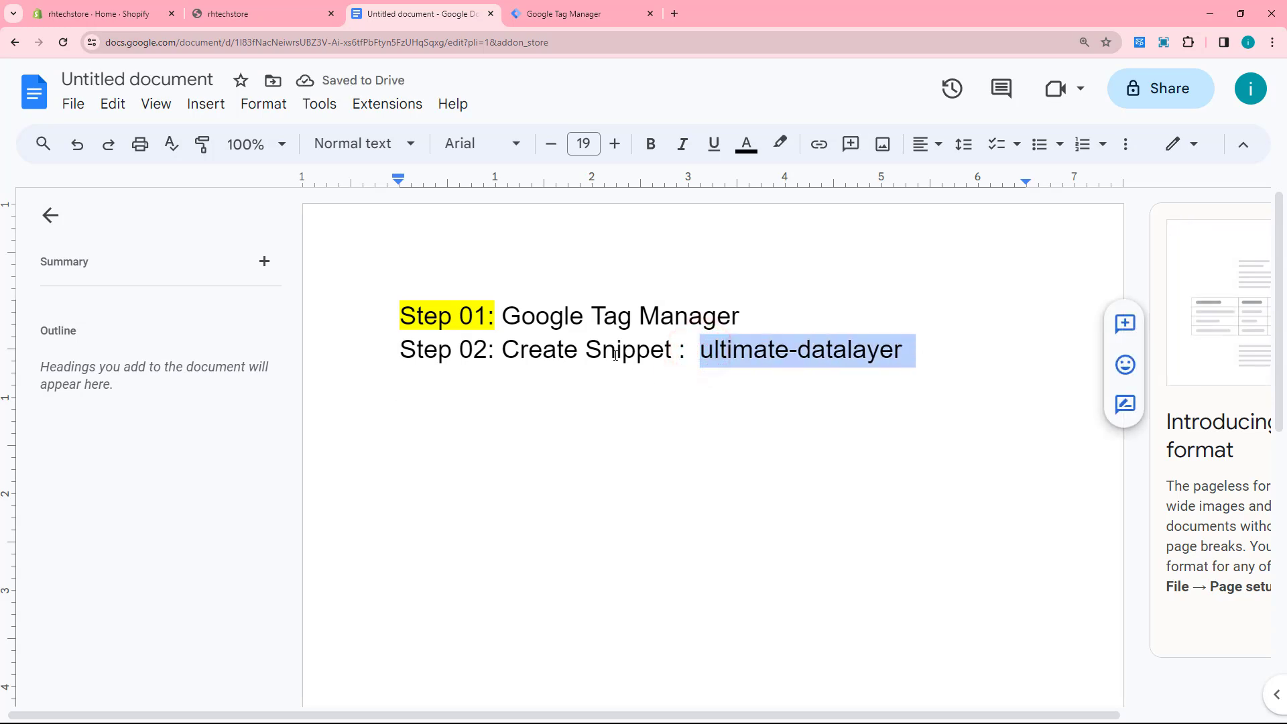
left_click(494, 348)
key("shift+Home")
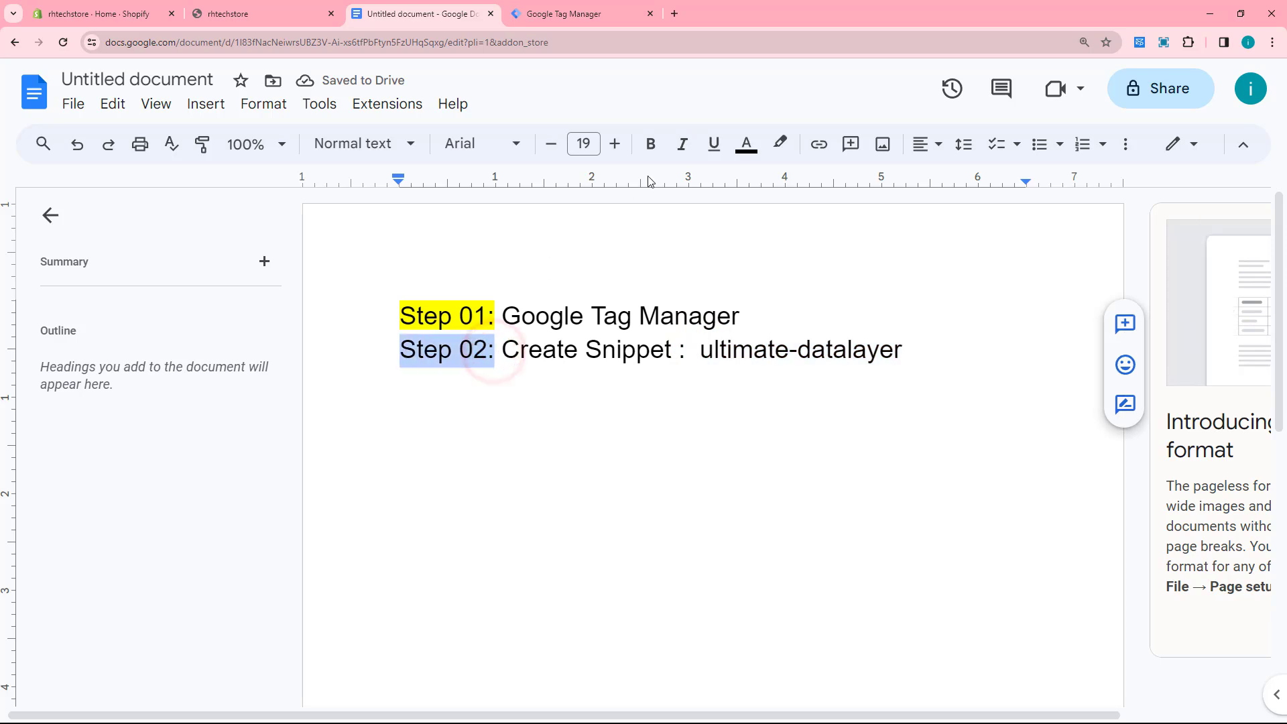
left_click(780, 143)
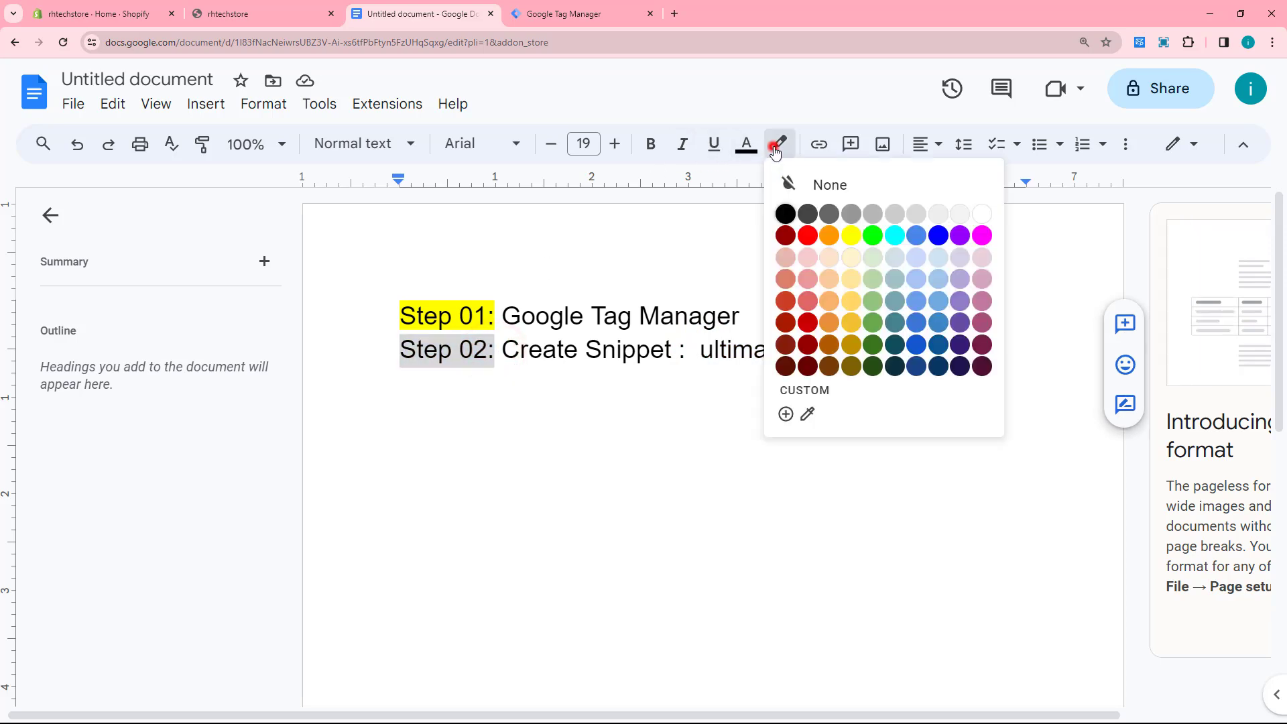
left_click(851, 231)
left_click(658, 406)
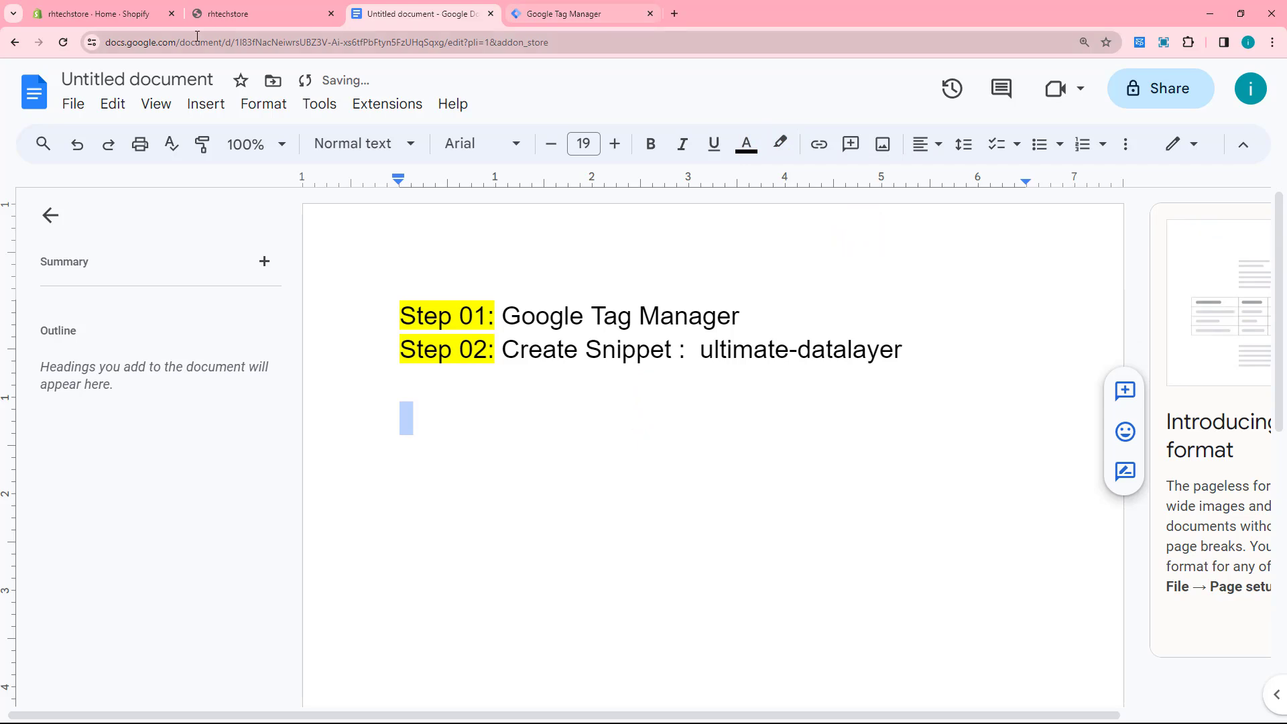
Reorder the browser tabs so the Shopify admin follows the rhtechstore storefront, and look over the storefront's home page.
left_click(64, 16)
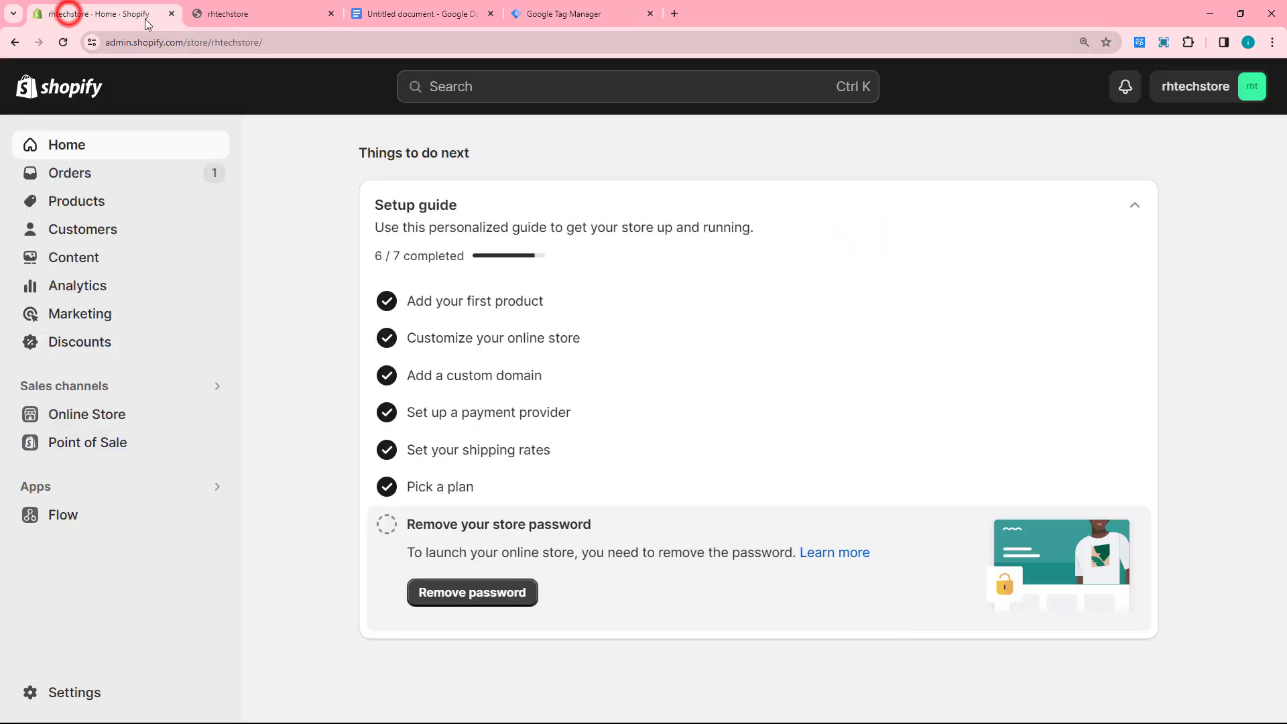
left_click_drag(64, 16, 186, 13)
left_click(98, 13)
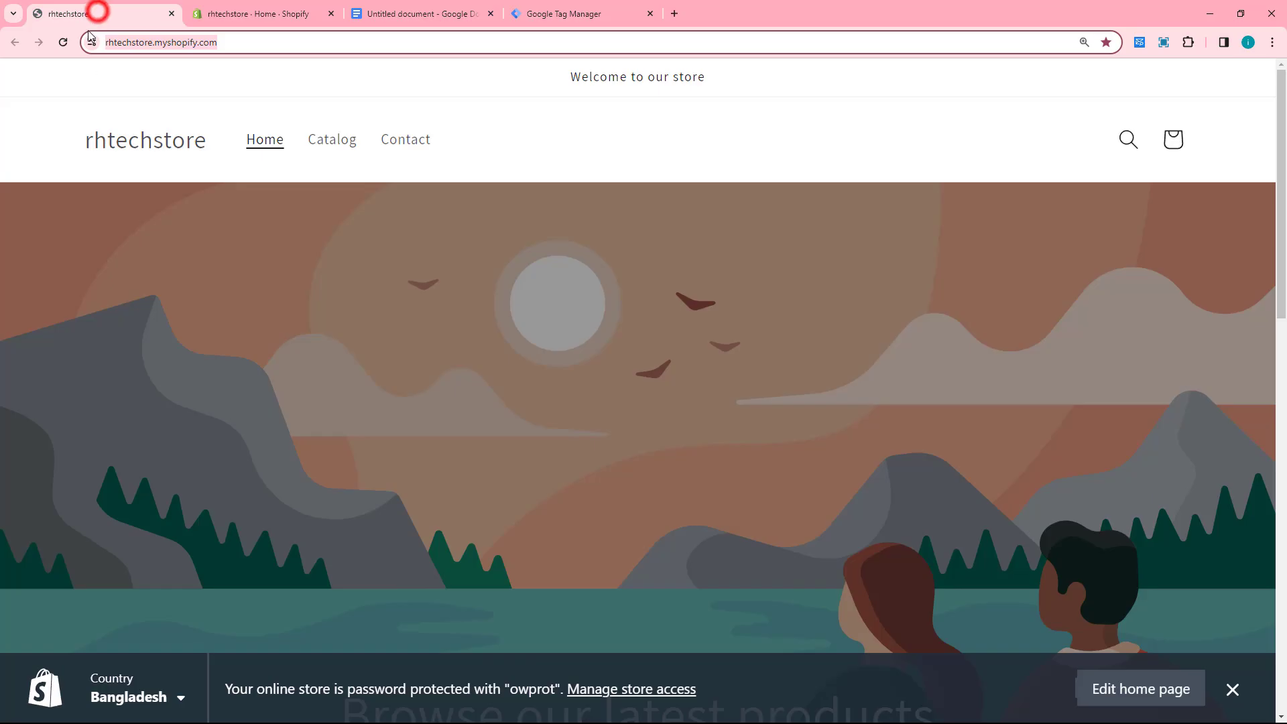
scroll(372, 233, "down", 4)
scroll(372, 234, "up", 4)
Open the Online Store themes page in the Shopify admin and move its browser tab after the Google Docs tab.
left_click(231, 13)
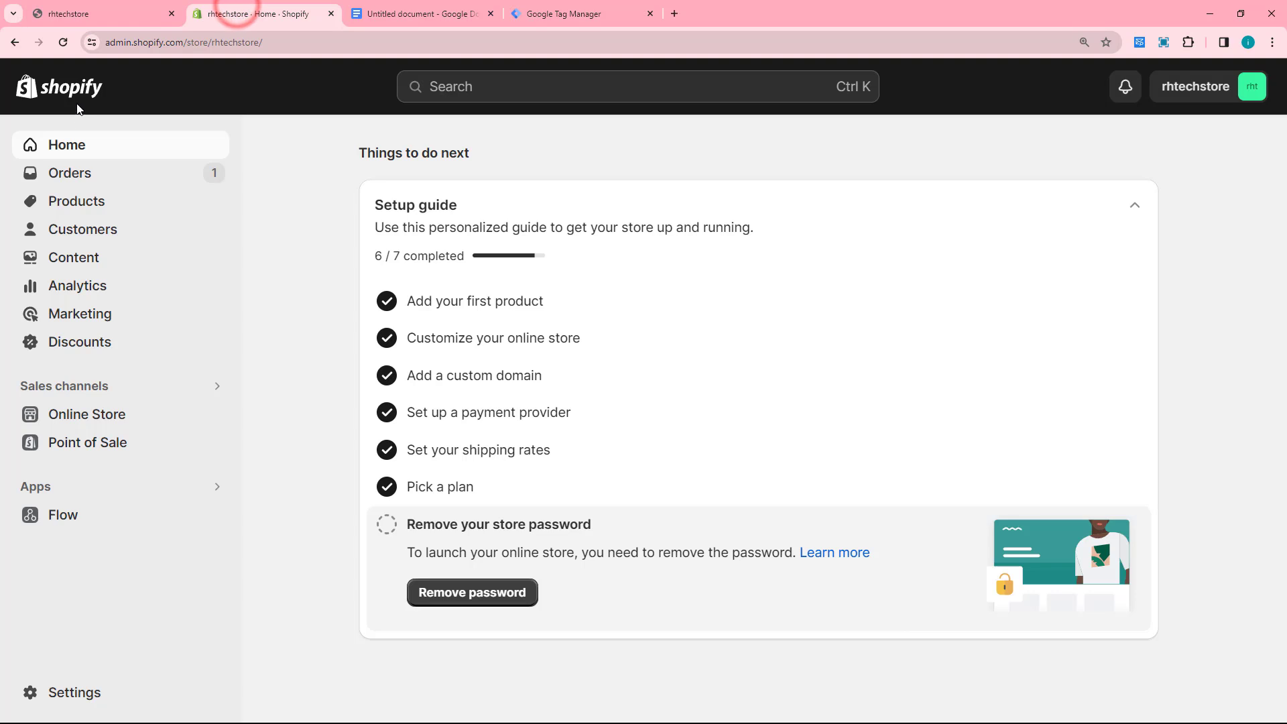
left_click(114, 419)
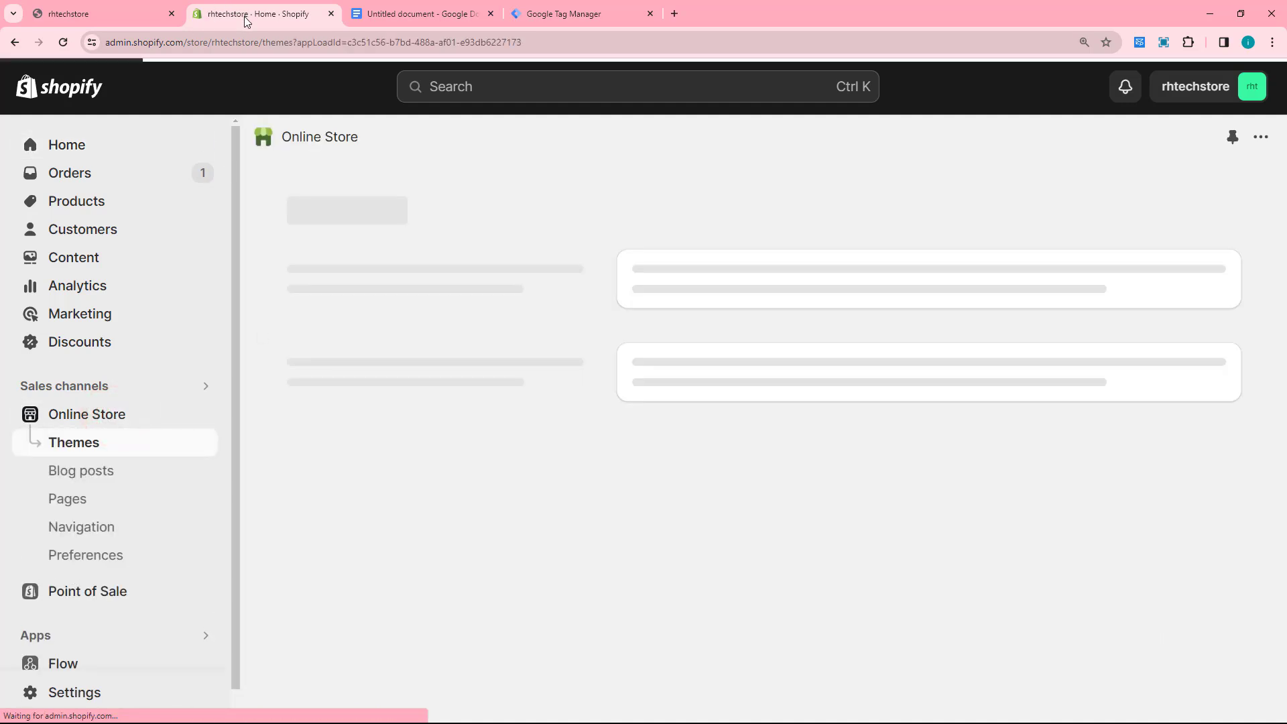
left_click_drag(245, 21, 440, 19)
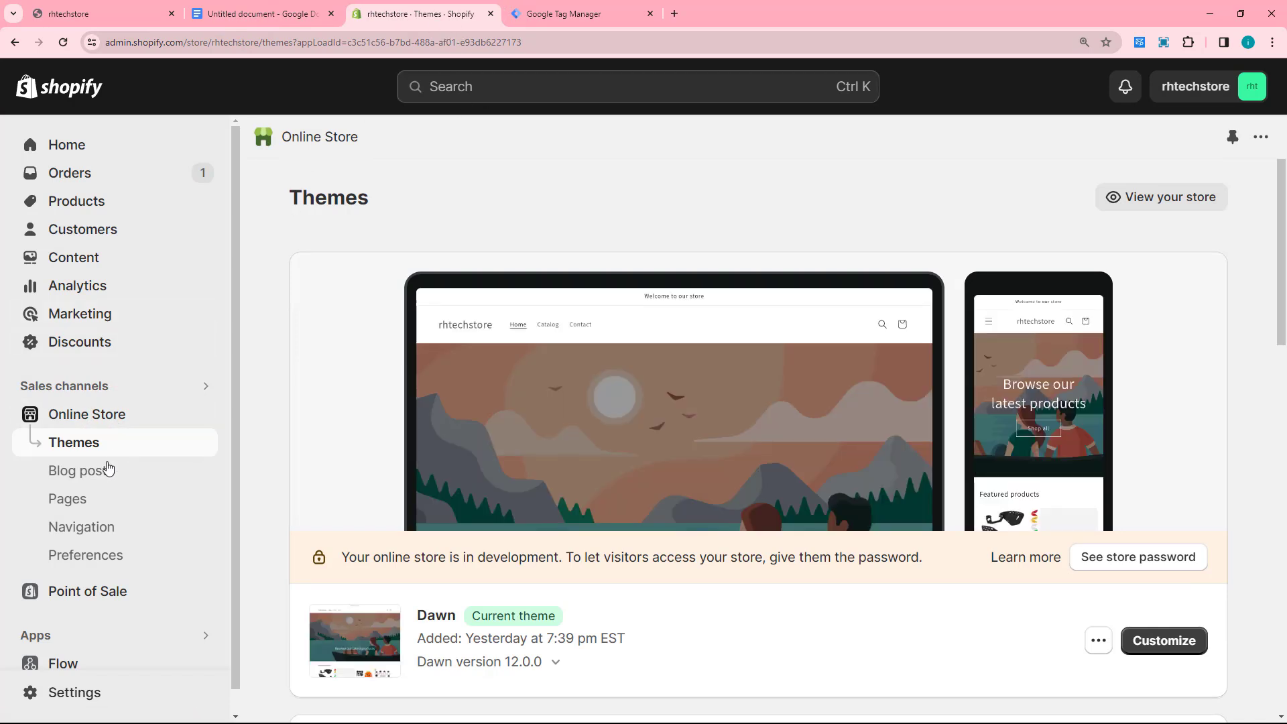
left_click(88, 449)
scroll(934, 468, "down", 3)
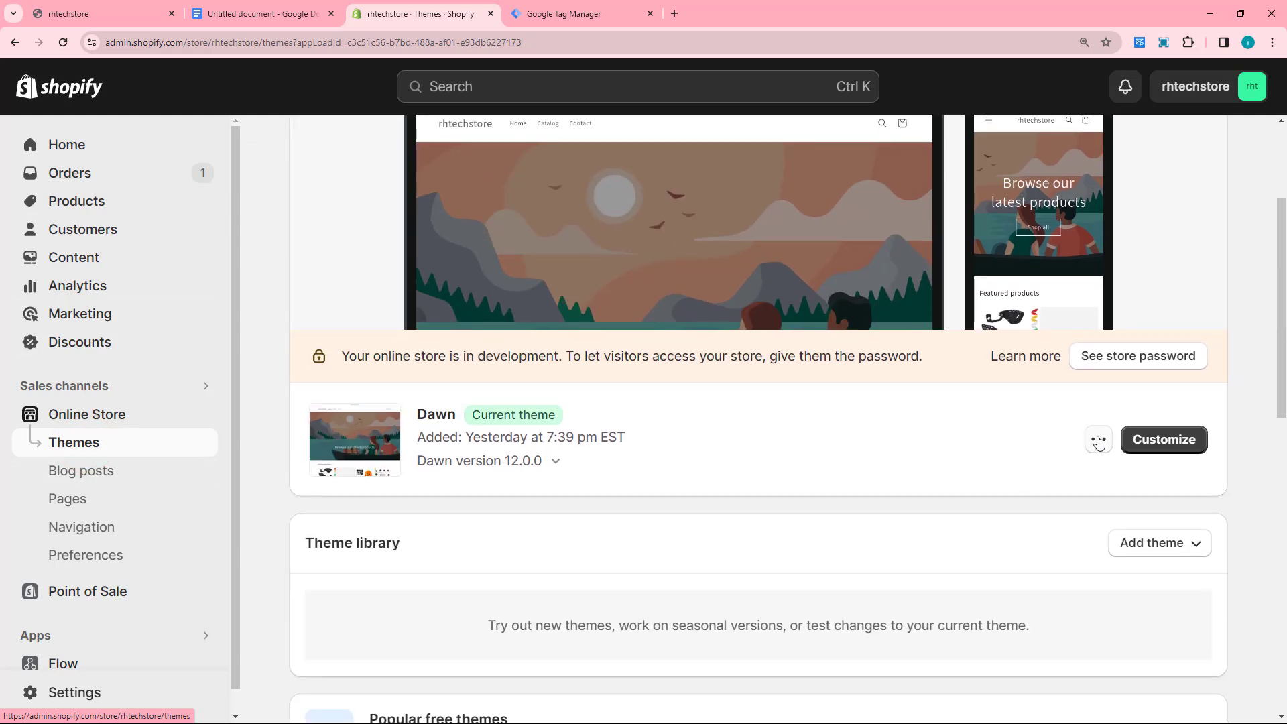
Open the code editor for the current Dawn theme.
left_click(1098, 441)
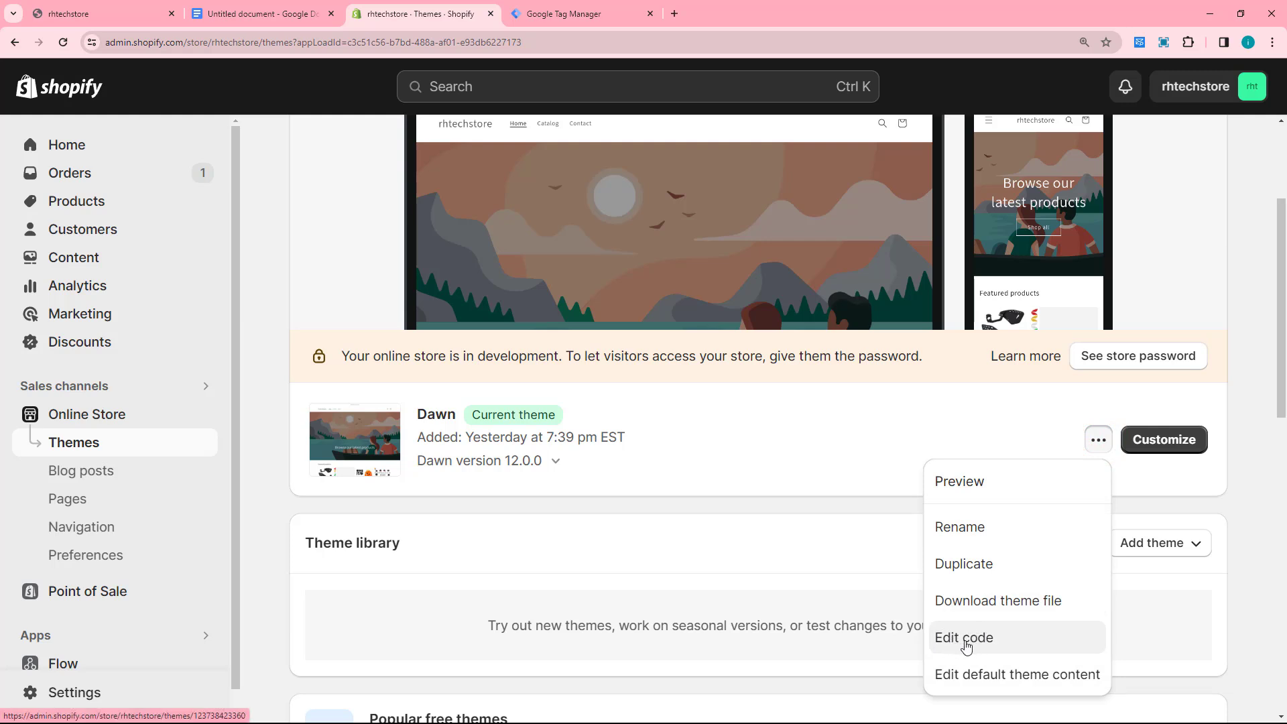
left_click(853, 531)
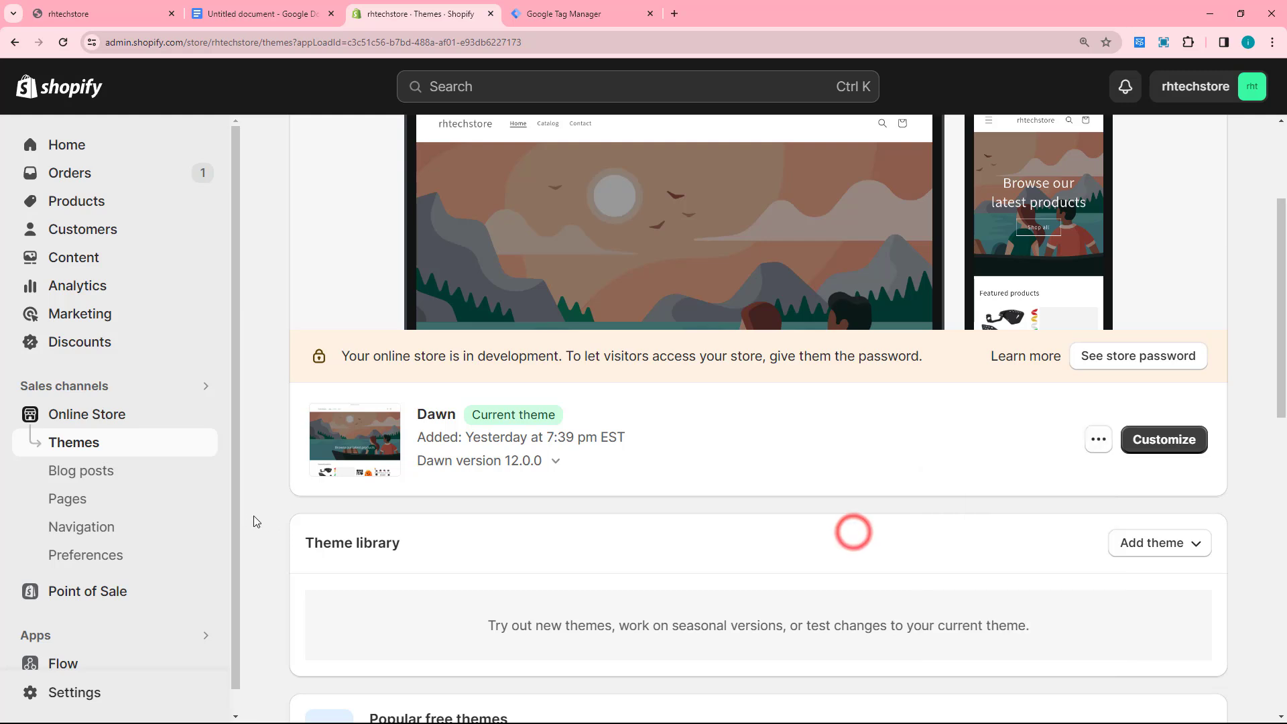
scroll(153, 539, "down", 1)
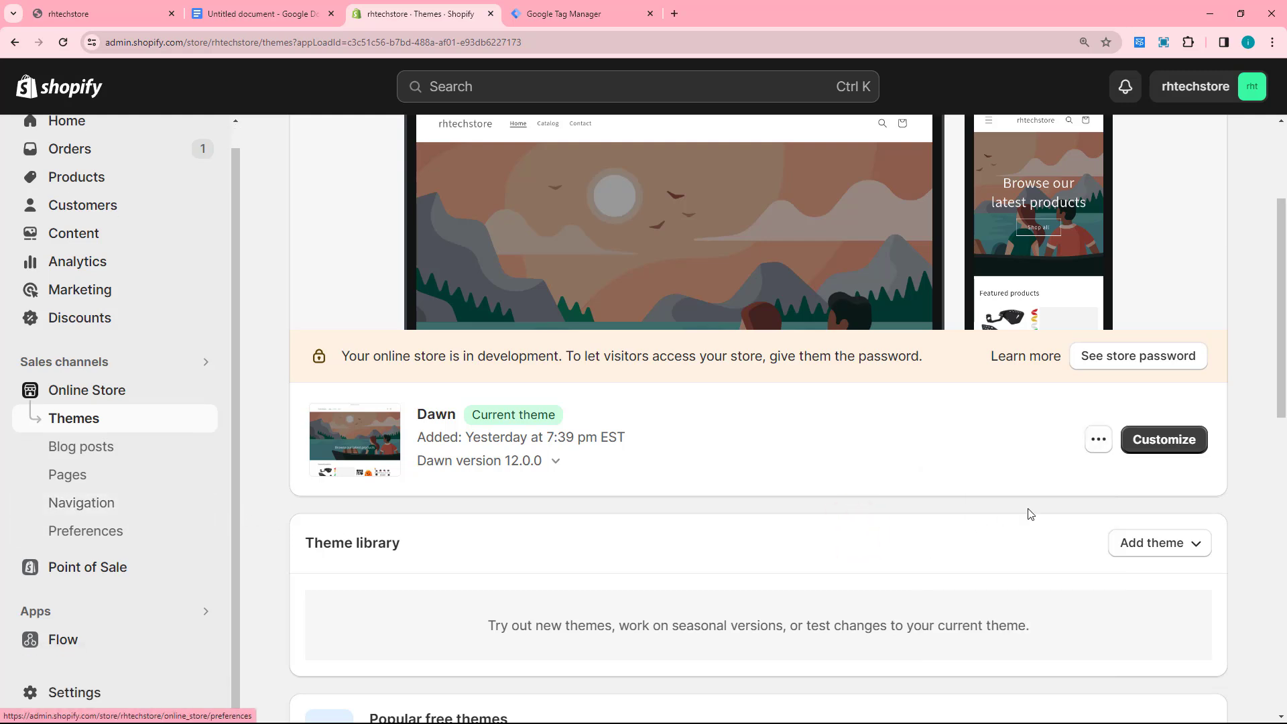
left_click(1096, 440)
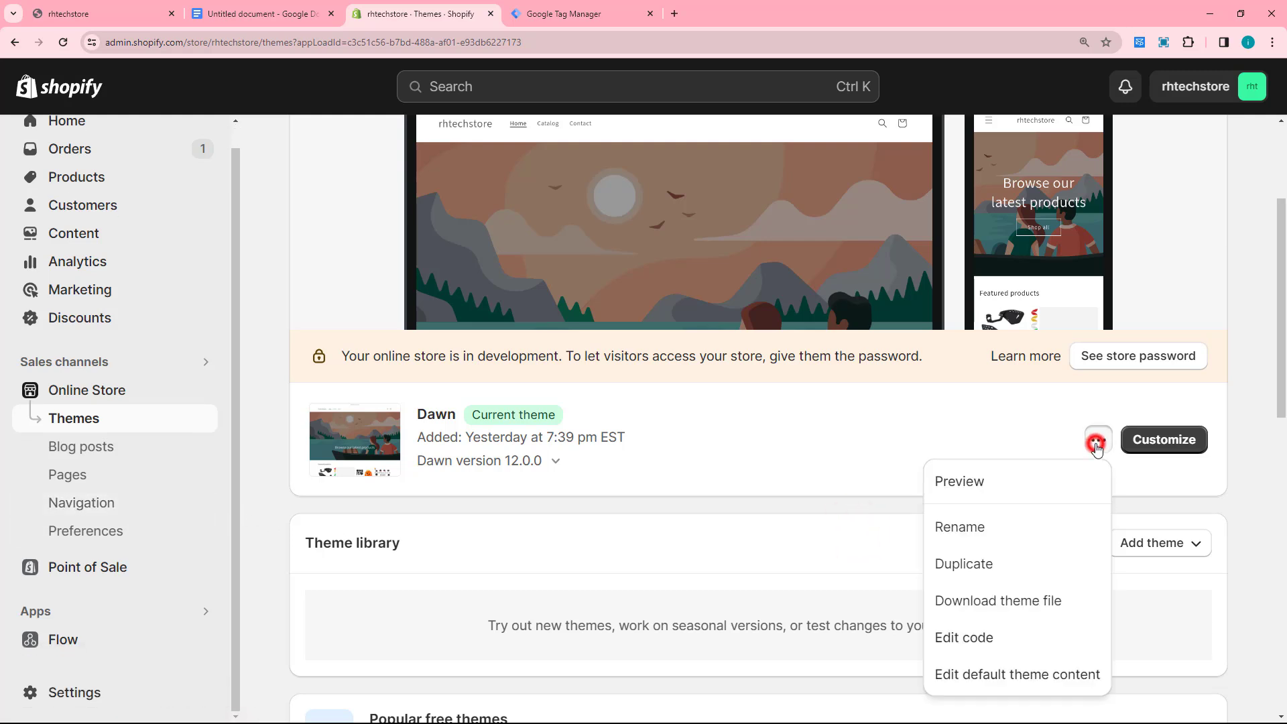
left_click(950, 638)
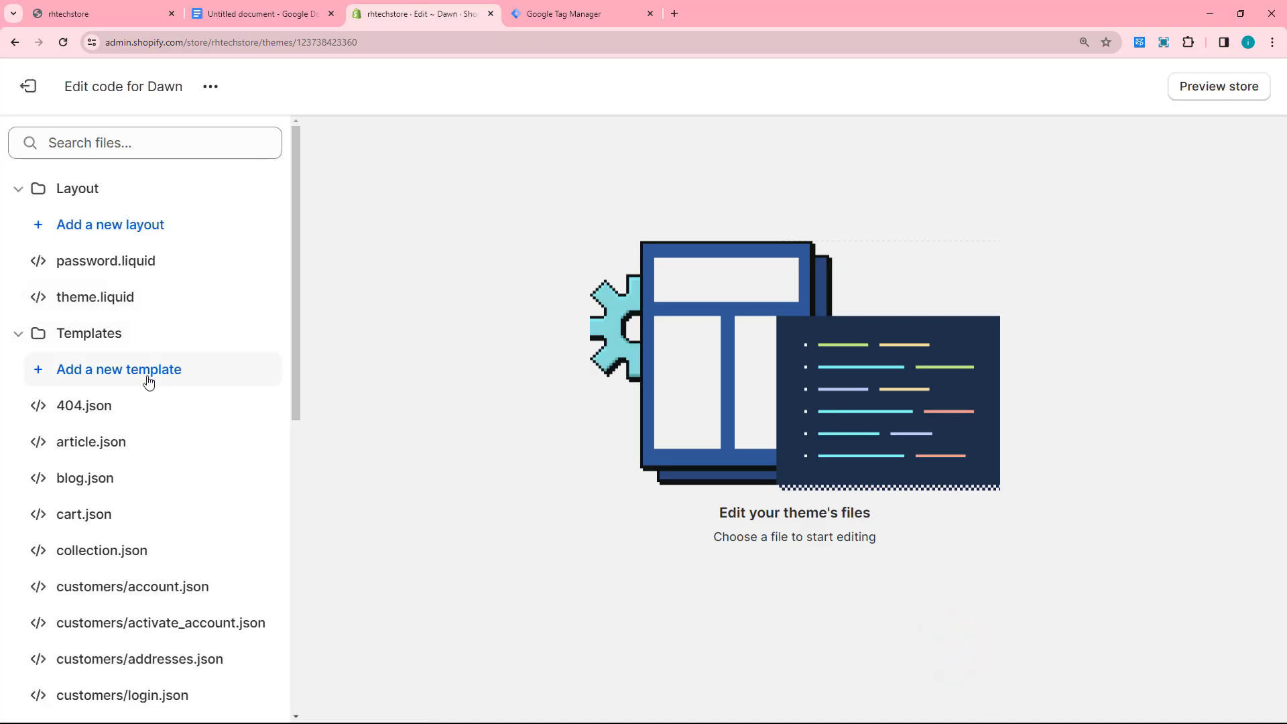
Expand the theme's Snippets folder and start adding a new snippet.
scroll(162, 400, "down", 9)
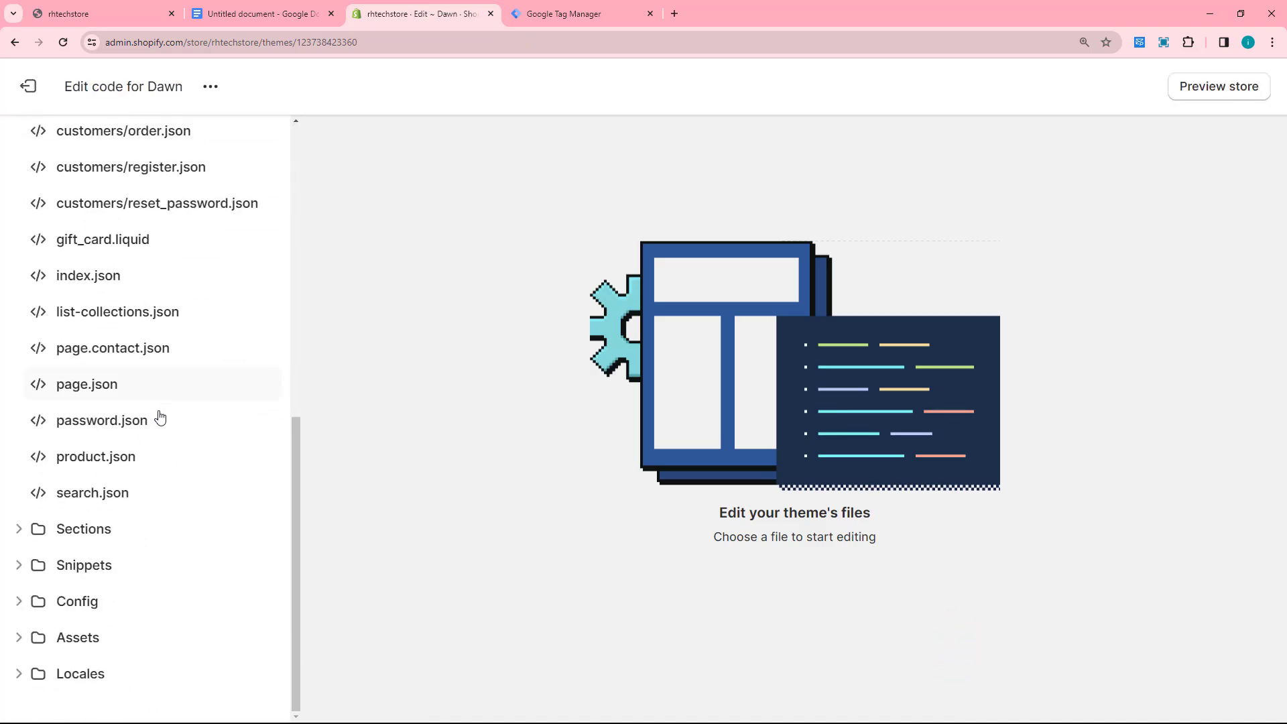
left_click(21, 568)
scroll(138, 537, "down", 3)
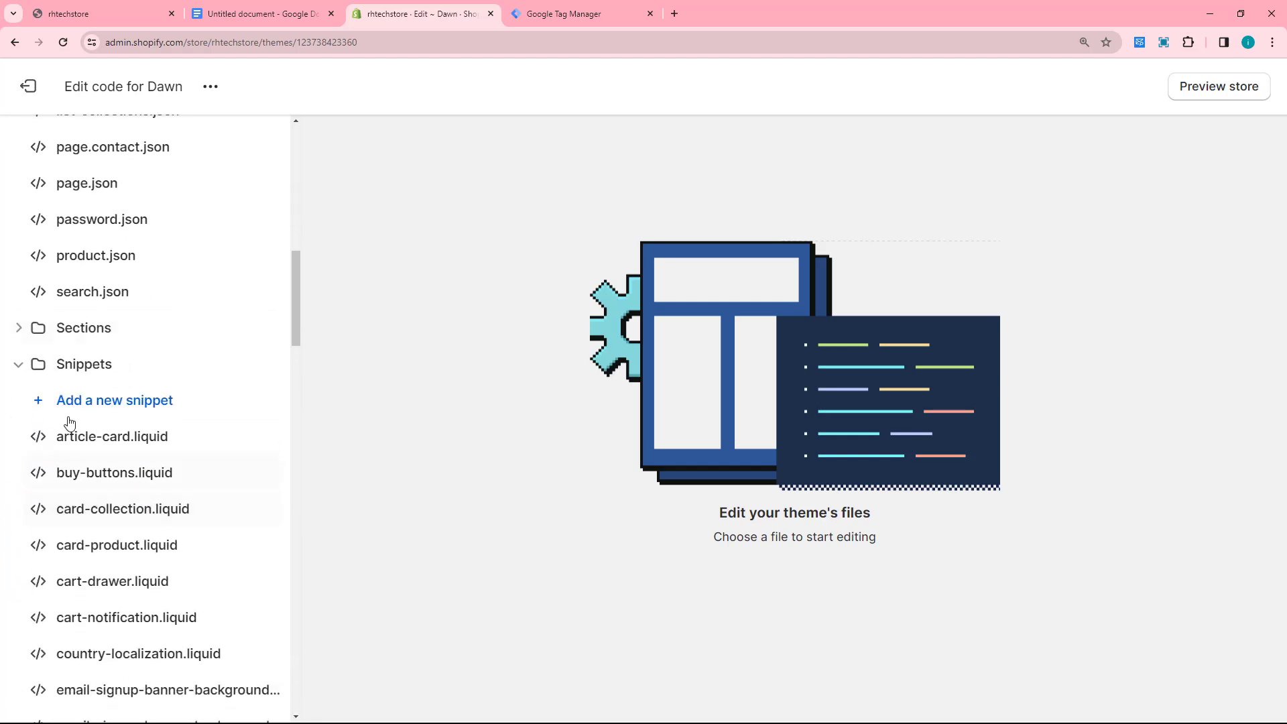
left_click(109, 402)
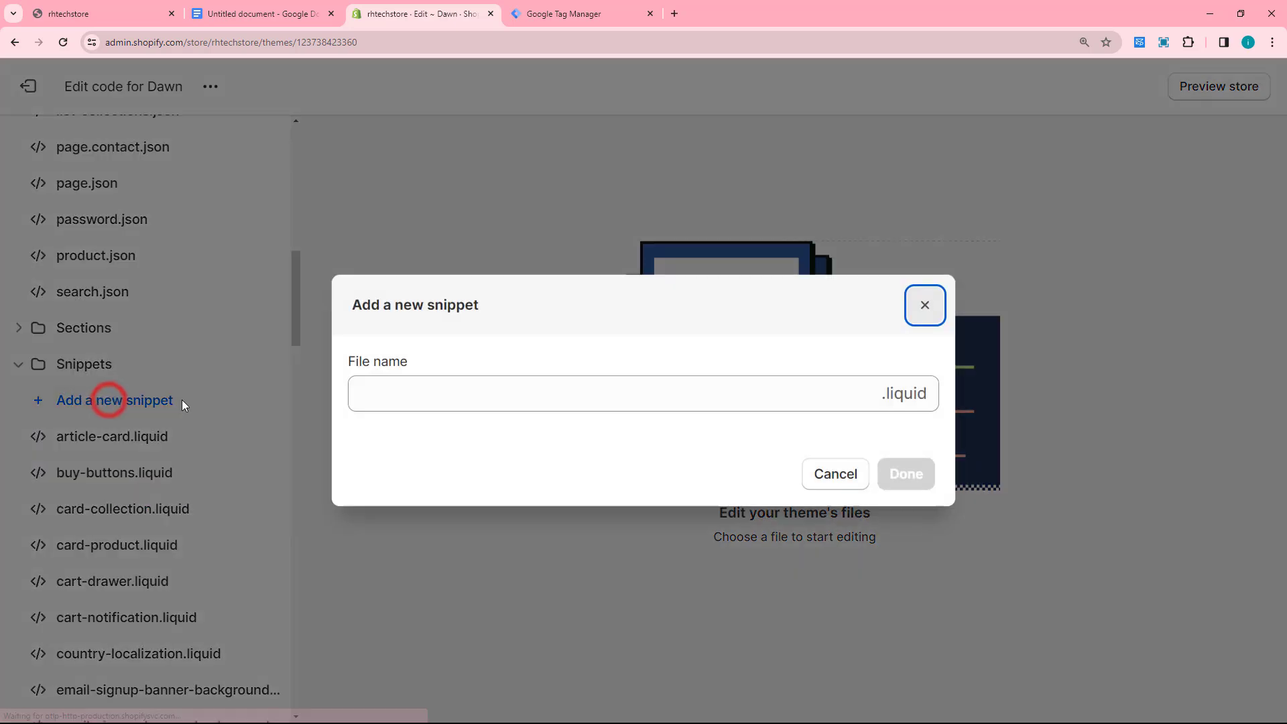
left_click(369, 391)
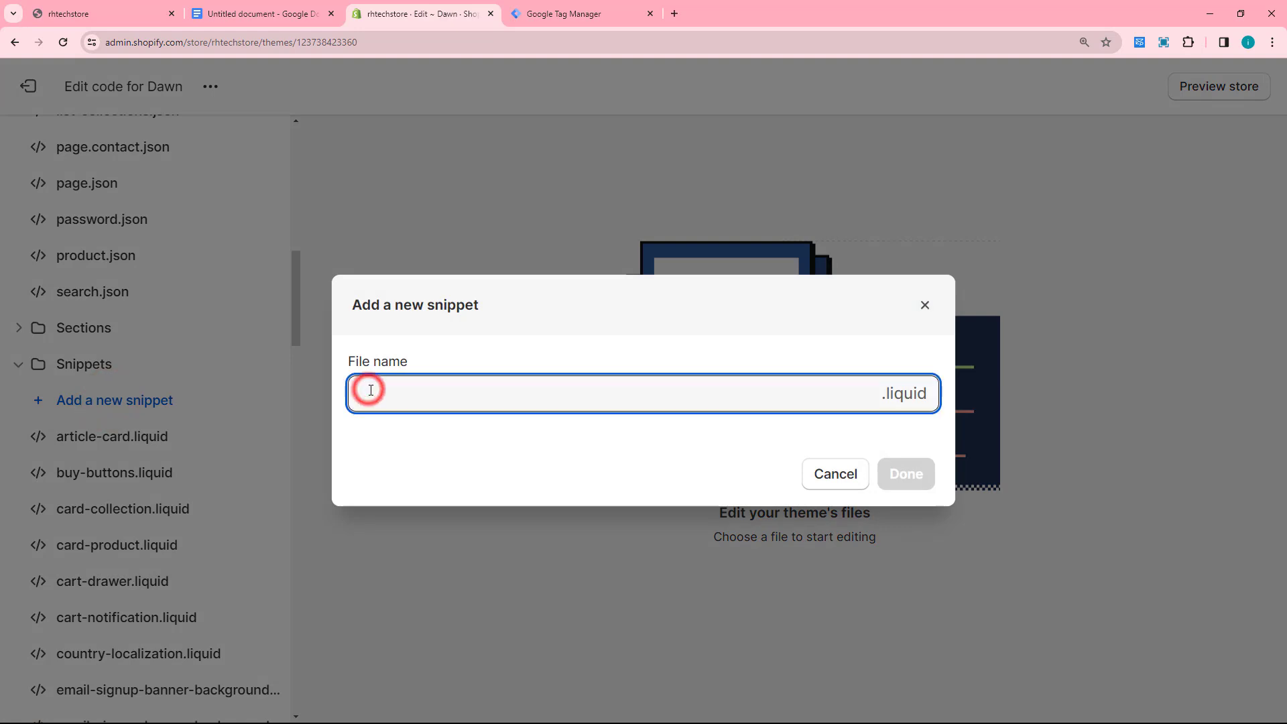
Copy the name "ultimate-datalayer" from the Google Docs notes and create the Shopify snippet with it as the file name.
left_click(262, 13)
left_click(700, 351)
key("shift+End")
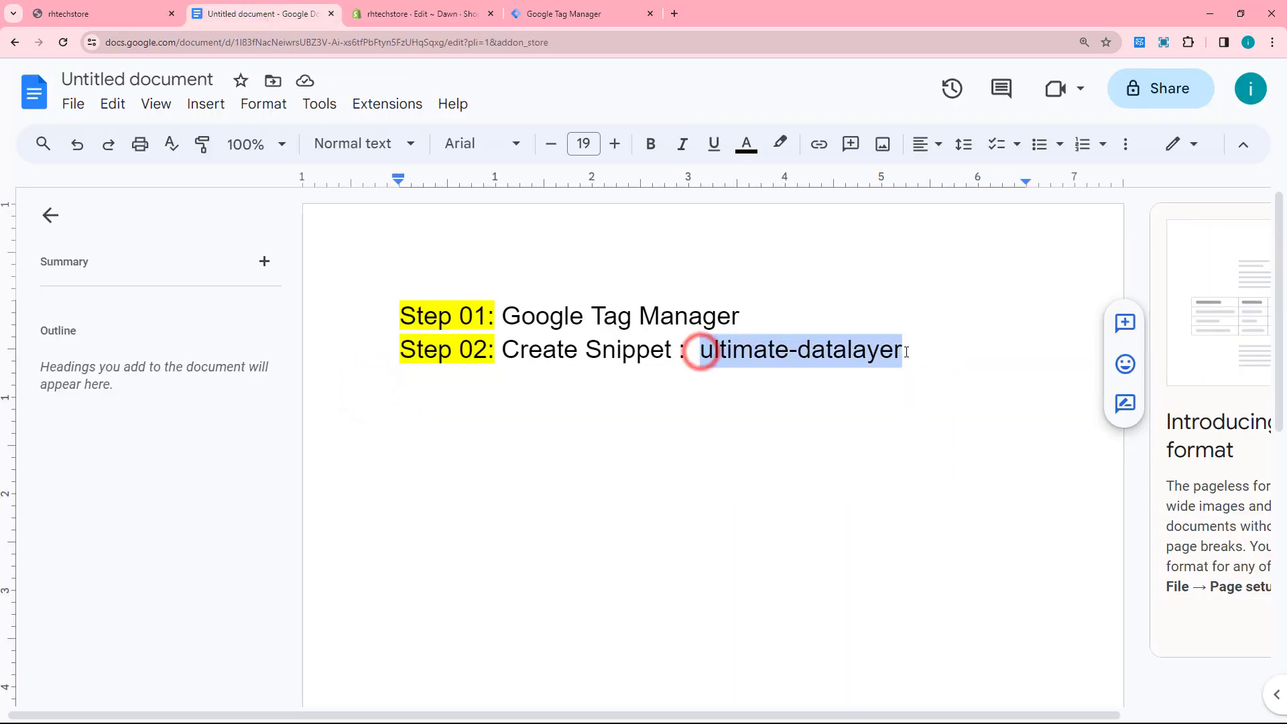
right_click(862, 350)
left_click(915, 248)
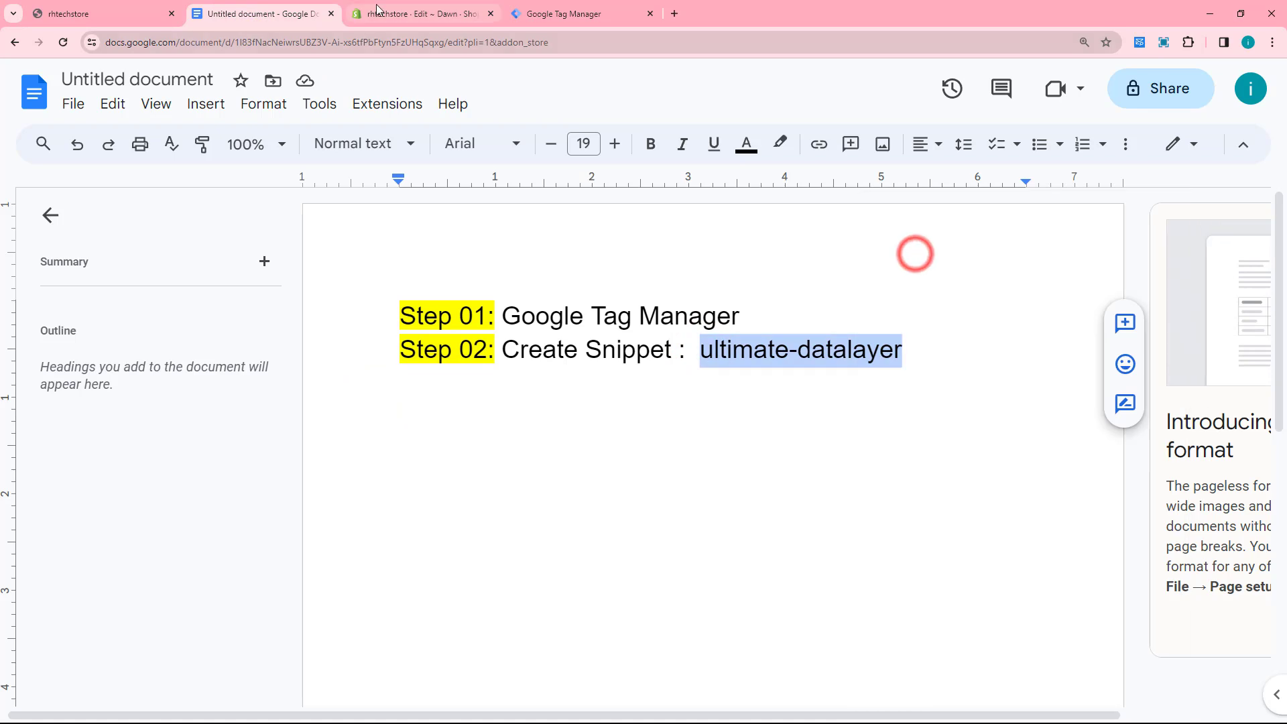
left_click(422, 14)
right_click(418, 385)
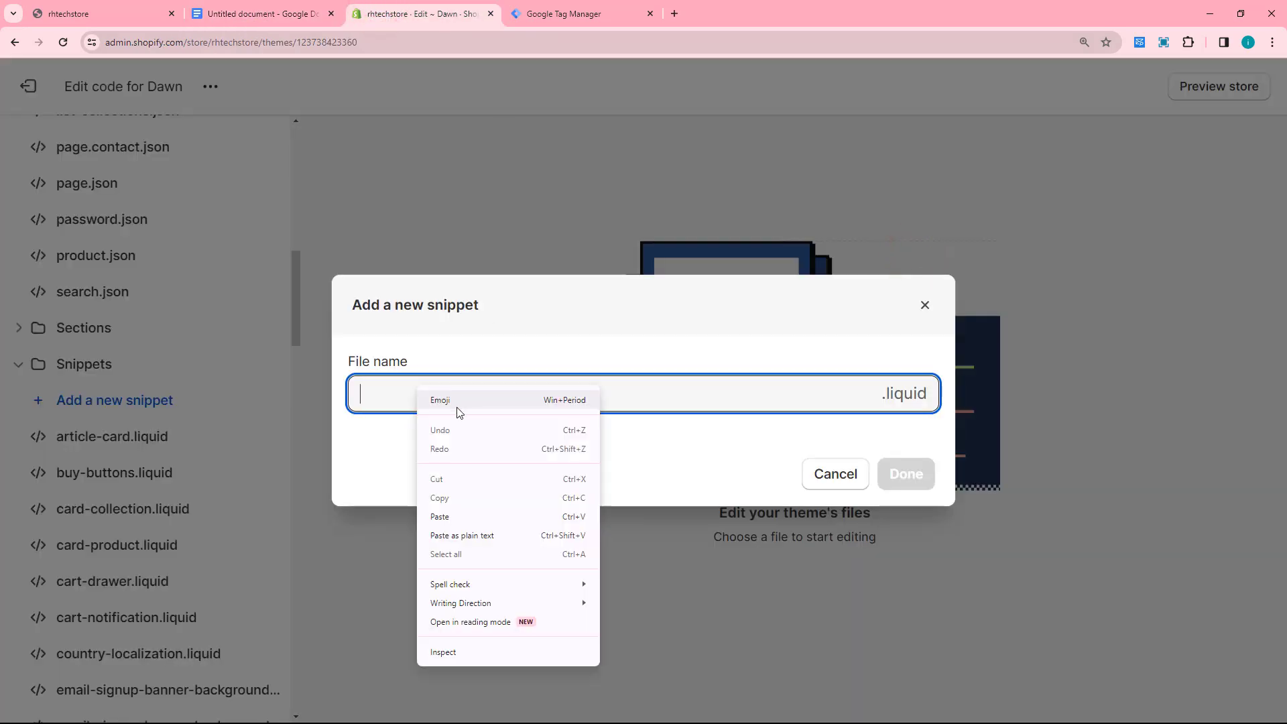
left_click(459, 516)
left_click(902, 475)
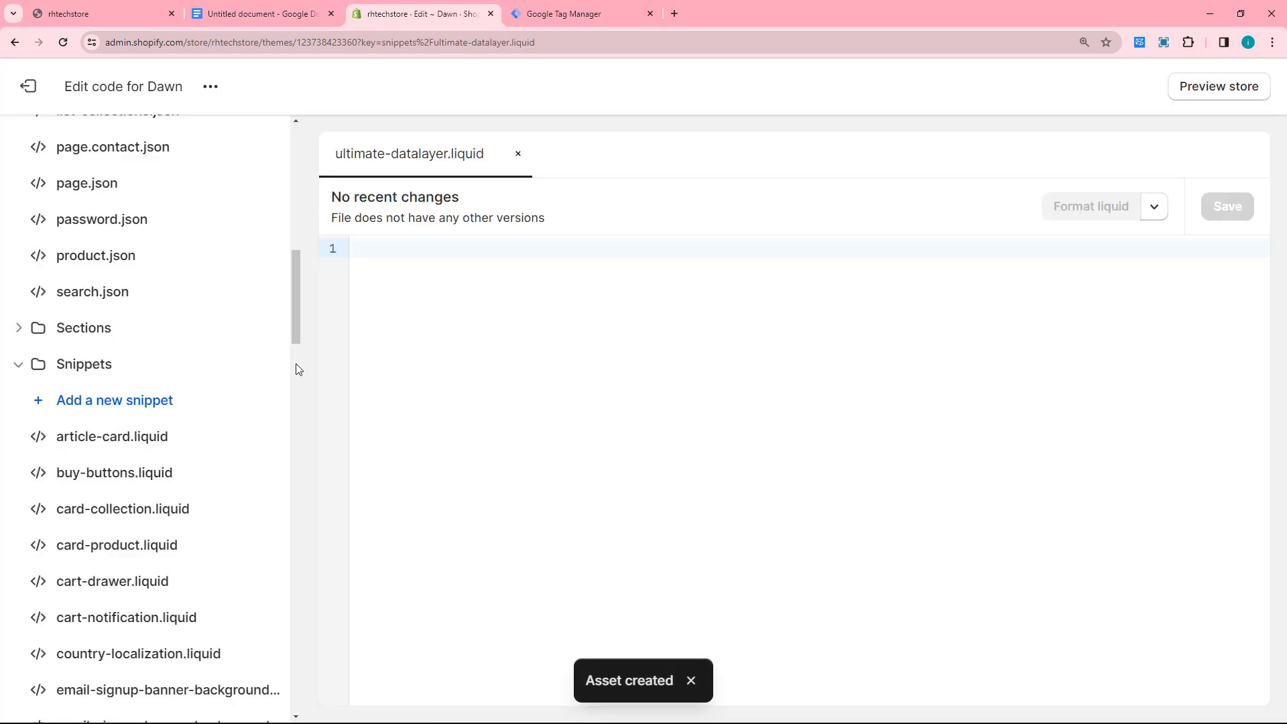
Collapse the Templates and Snippets folders in the theme file list, leaving the Layout folder expanded.
scroll(204, 435, "up", 10)
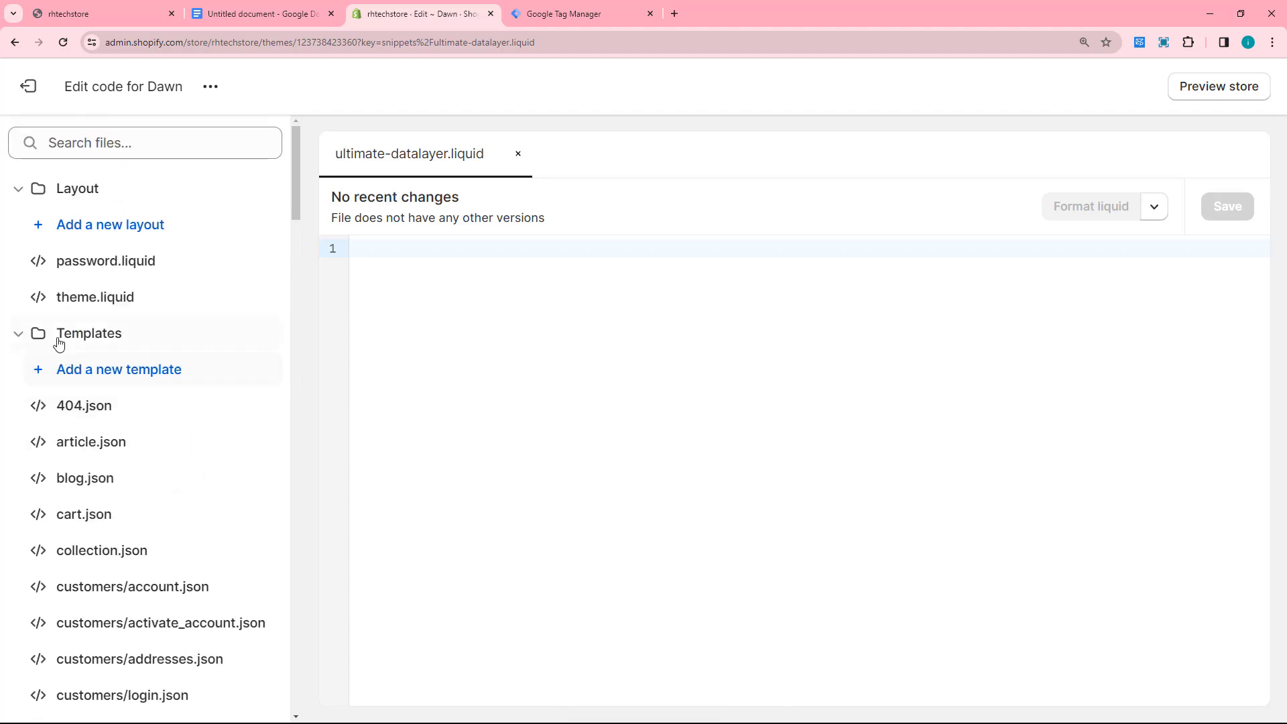
left_click(19, 335)
left_click(19, 190)
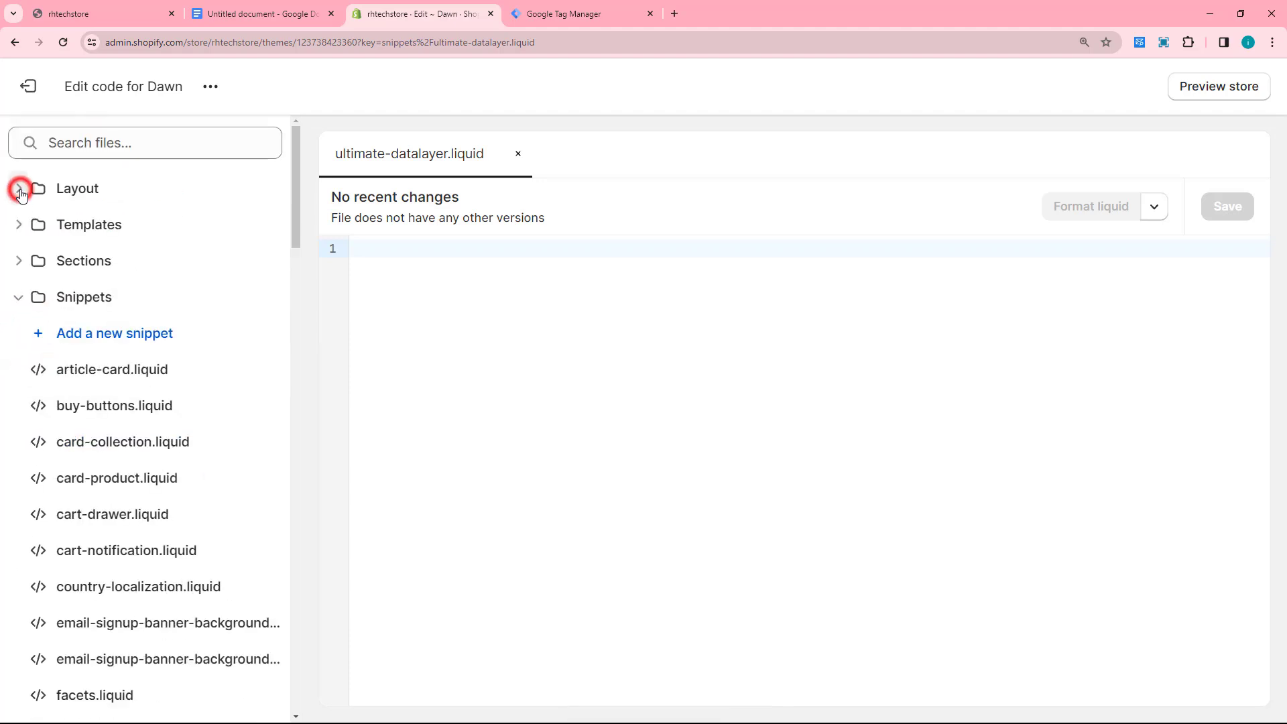
left_click(19, 297)
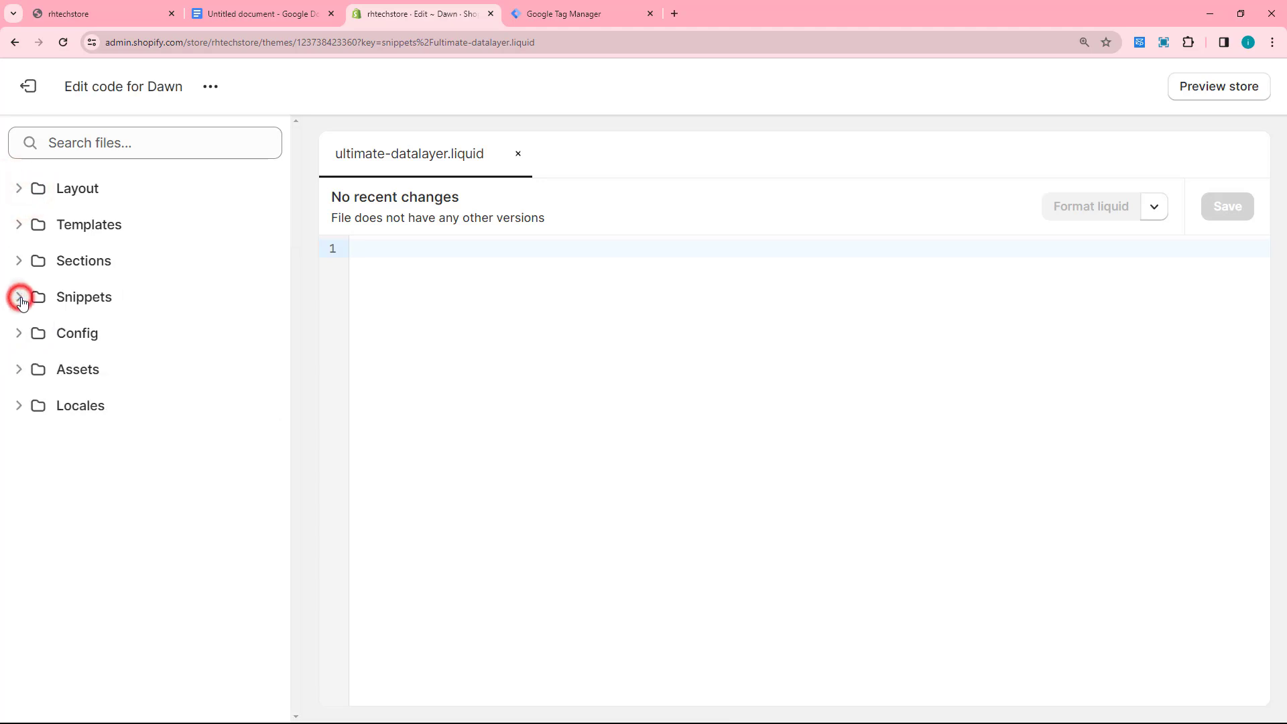
left_click(19, 188)
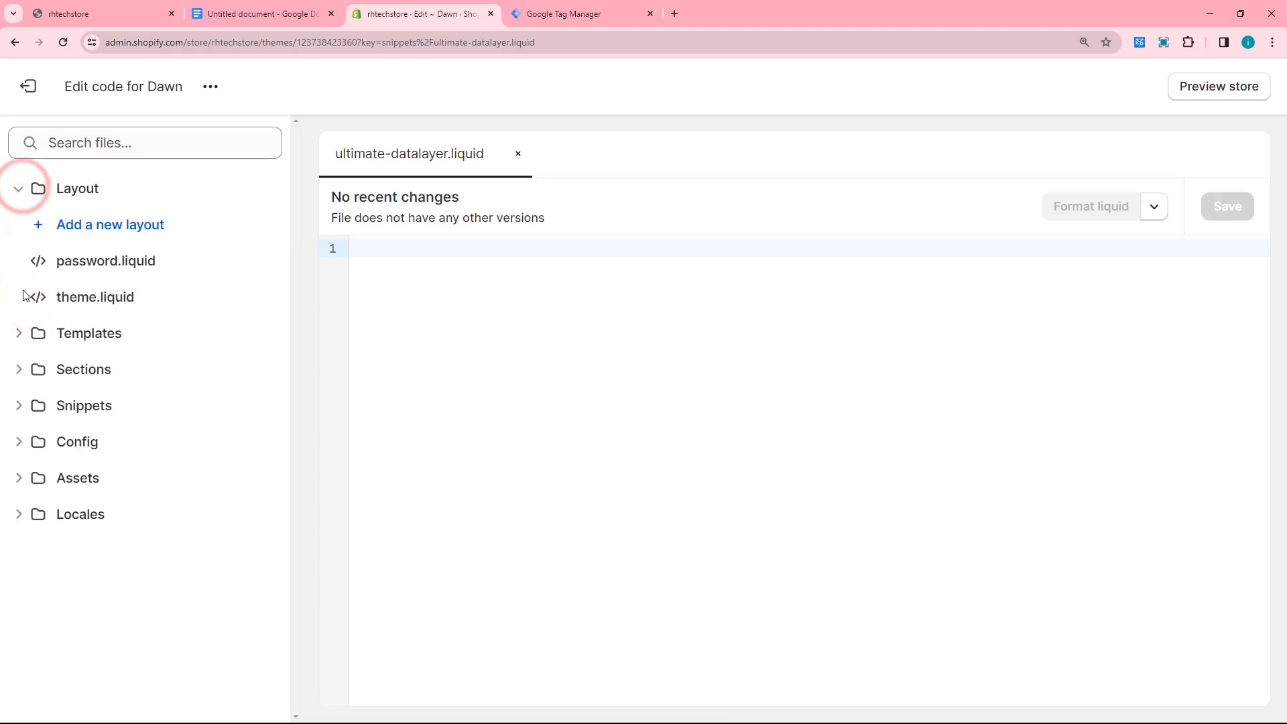
Open the theme.liquid layout file and insert three blank lines directly after the opening <head> tag.
left_click(101, 303)
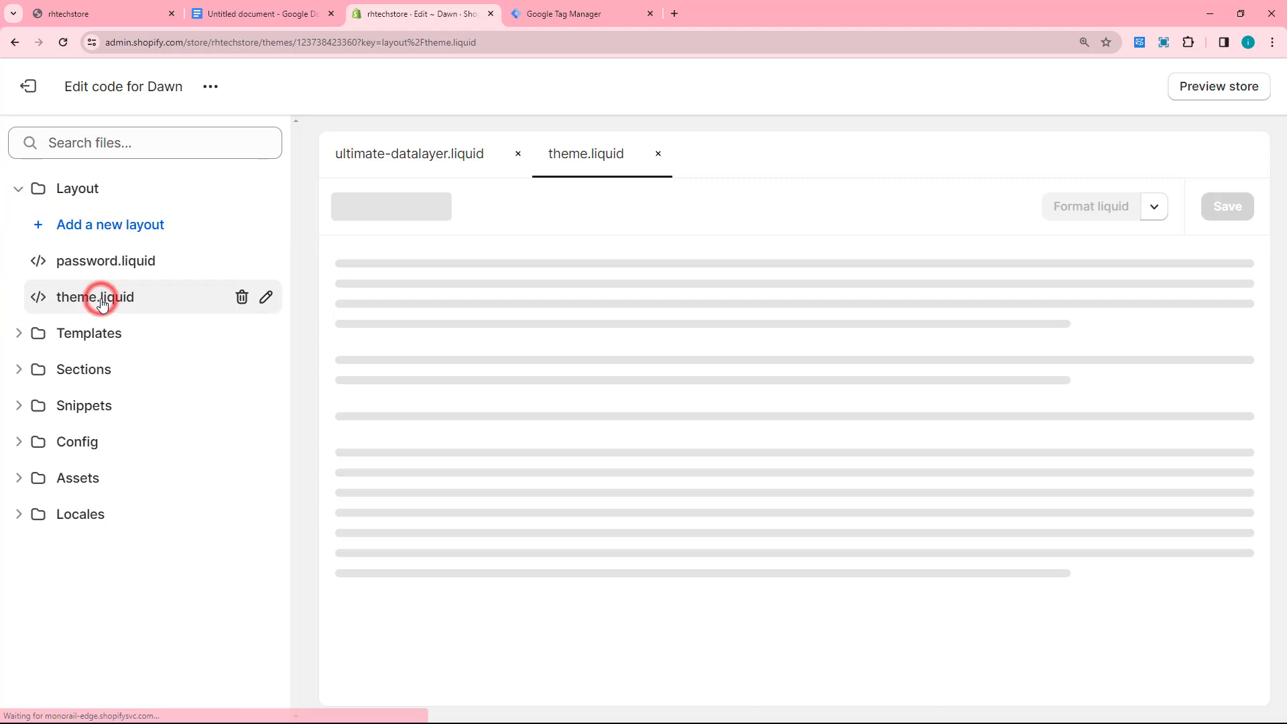
left_click(109, 302)
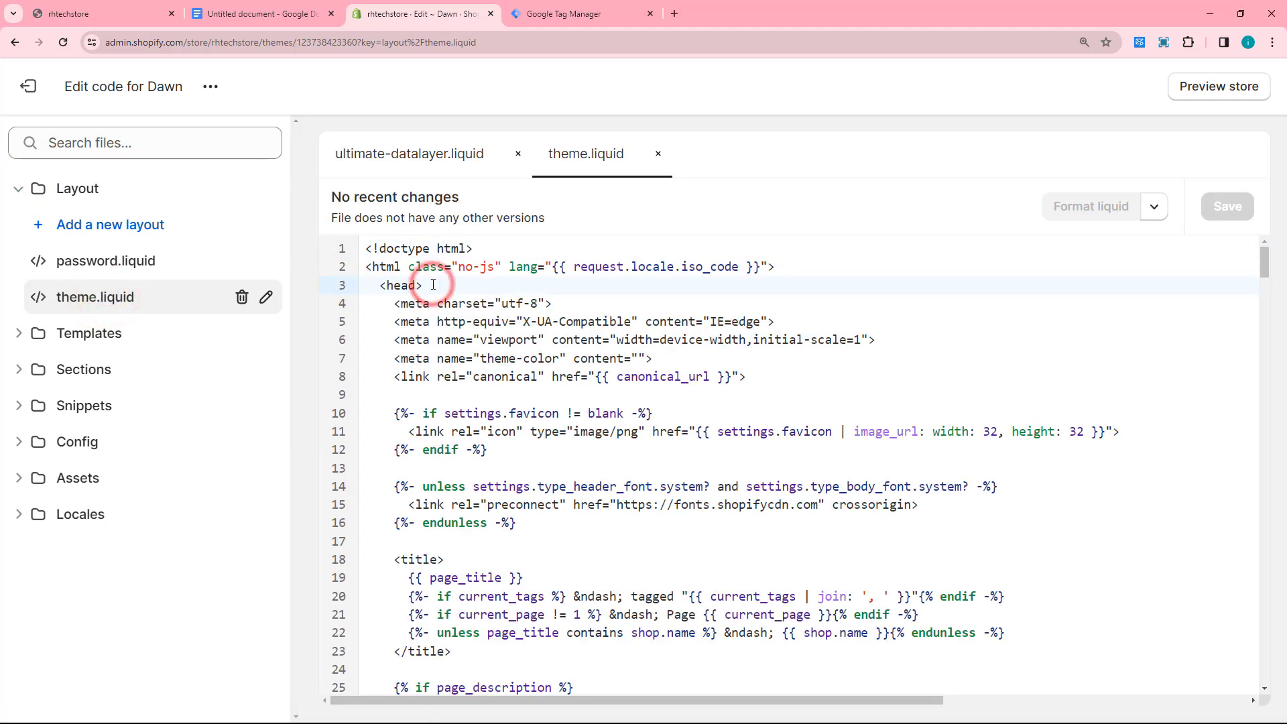
key("Return")
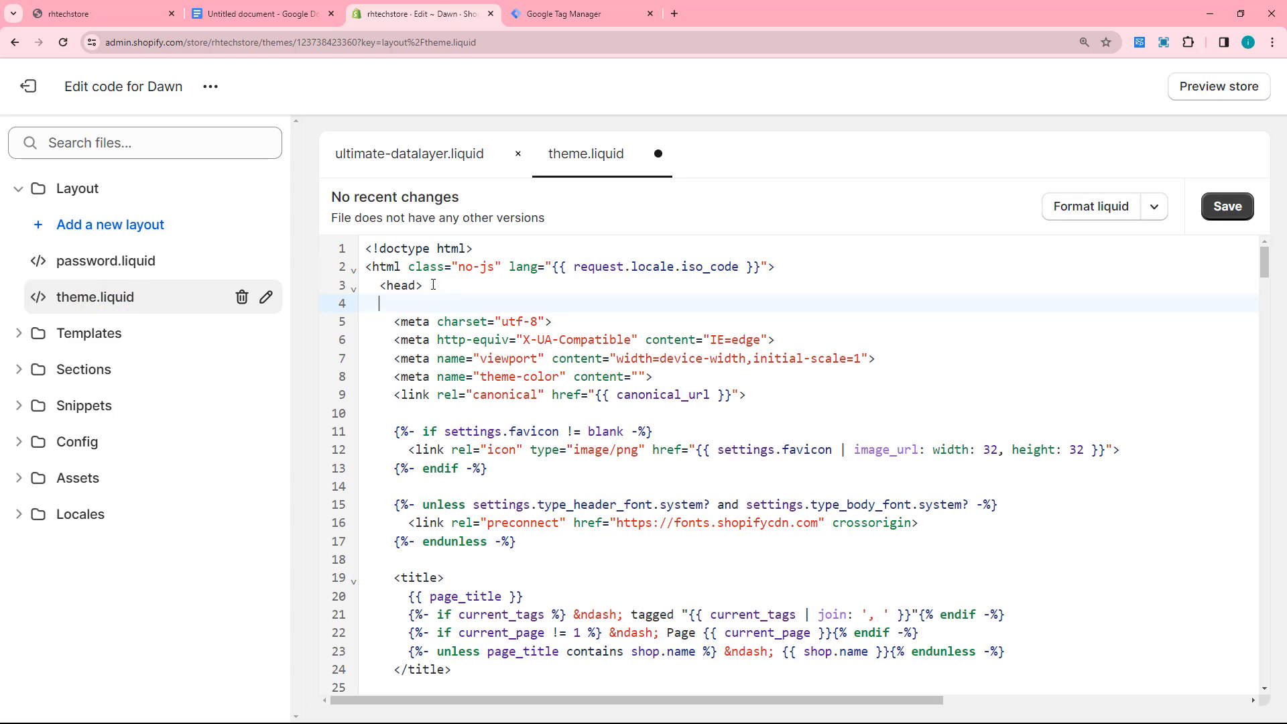
key("Return")
key("Return")
left_click(383, 299)
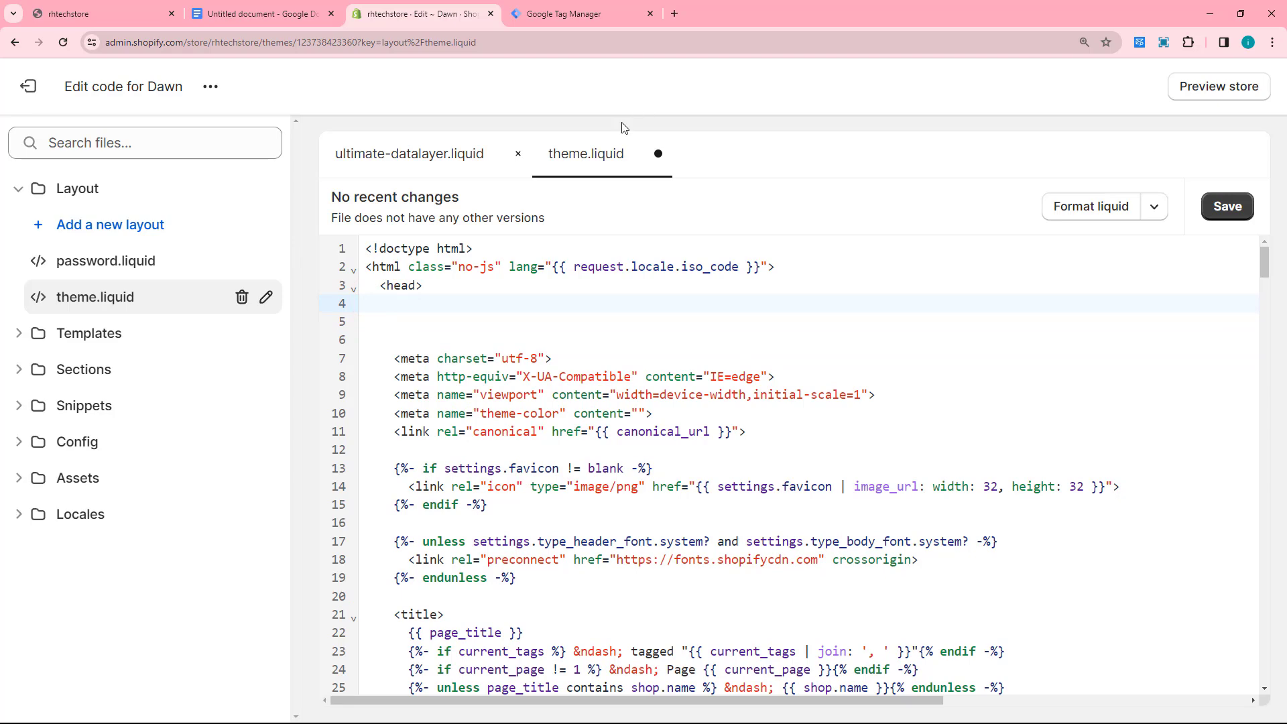
Copy the head code from the Google Tag Manager installation dialog and paste it below the opening <head> tag in Shopify's theme.liquid.
left_click(556, 16)
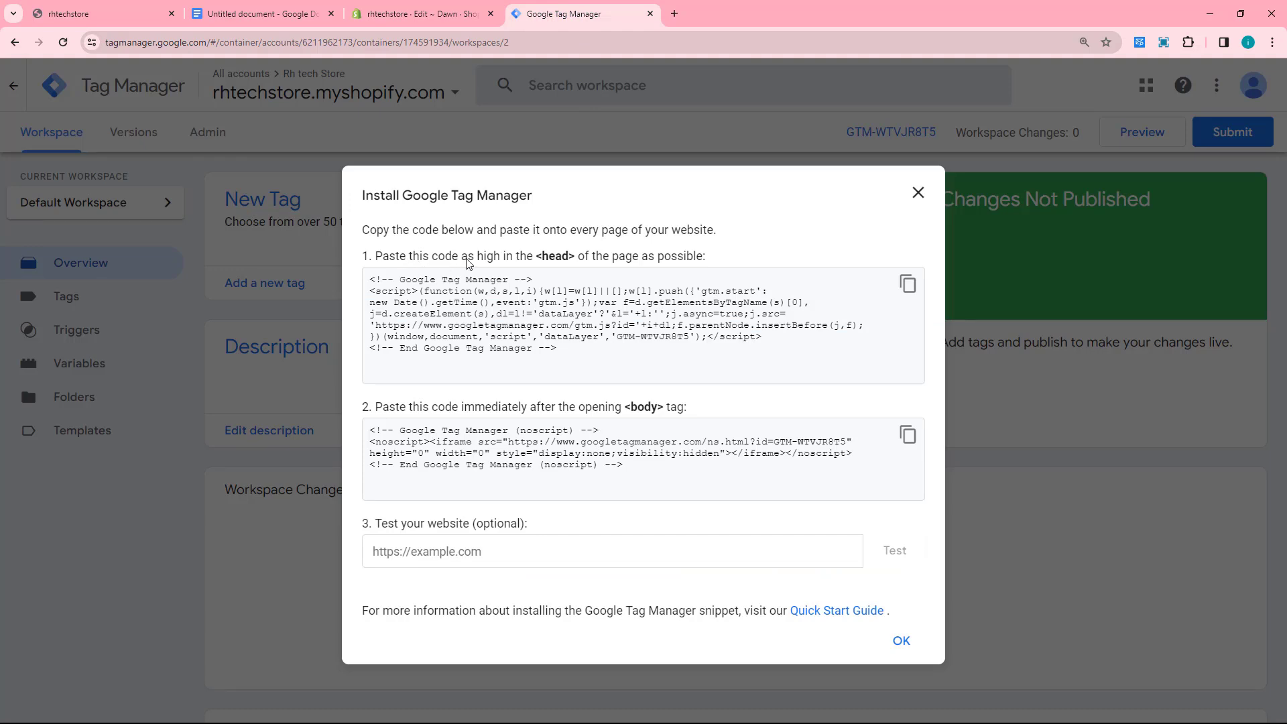
left_click(906, 285)
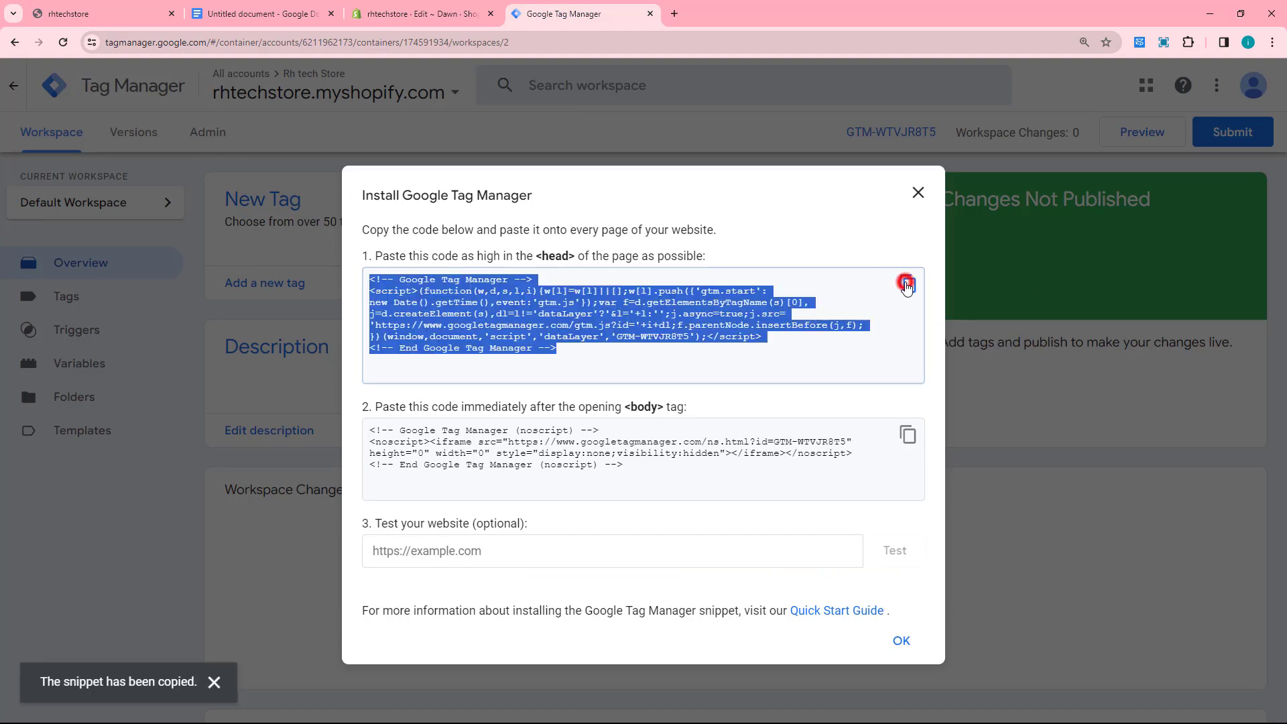
left_click(917, 193)
left_click(879, 132)
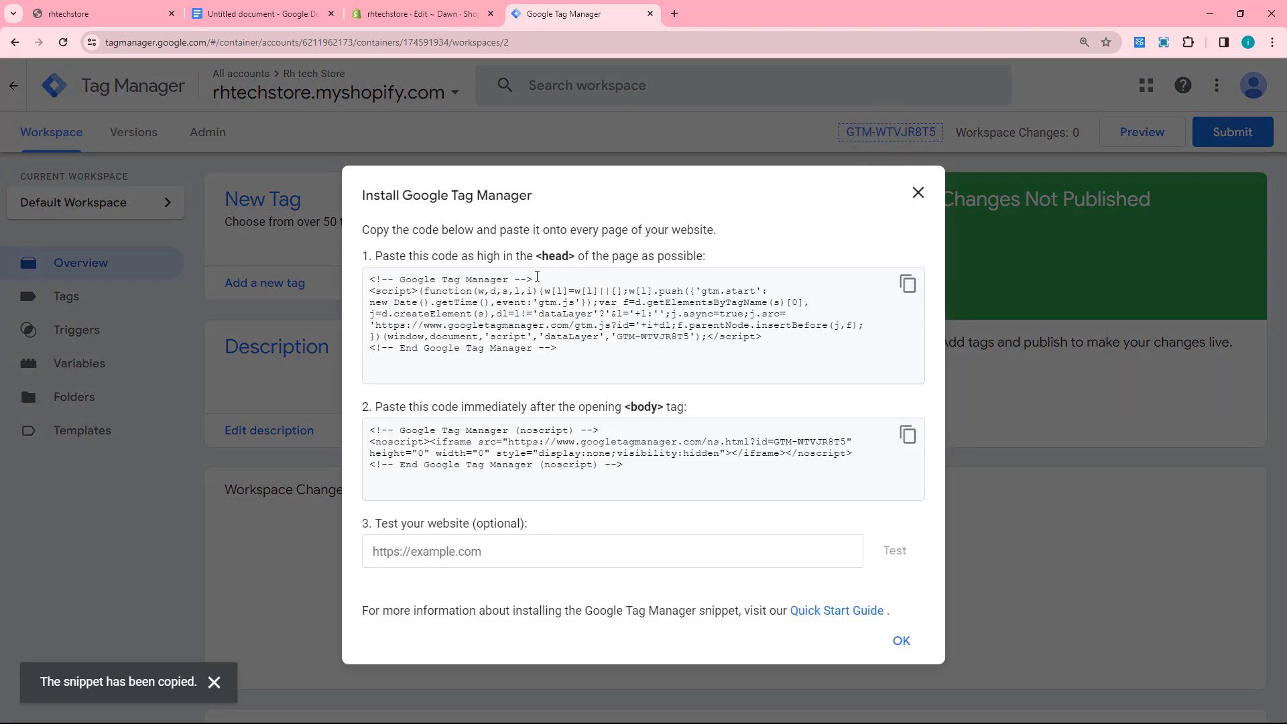
left_click(908, 284)
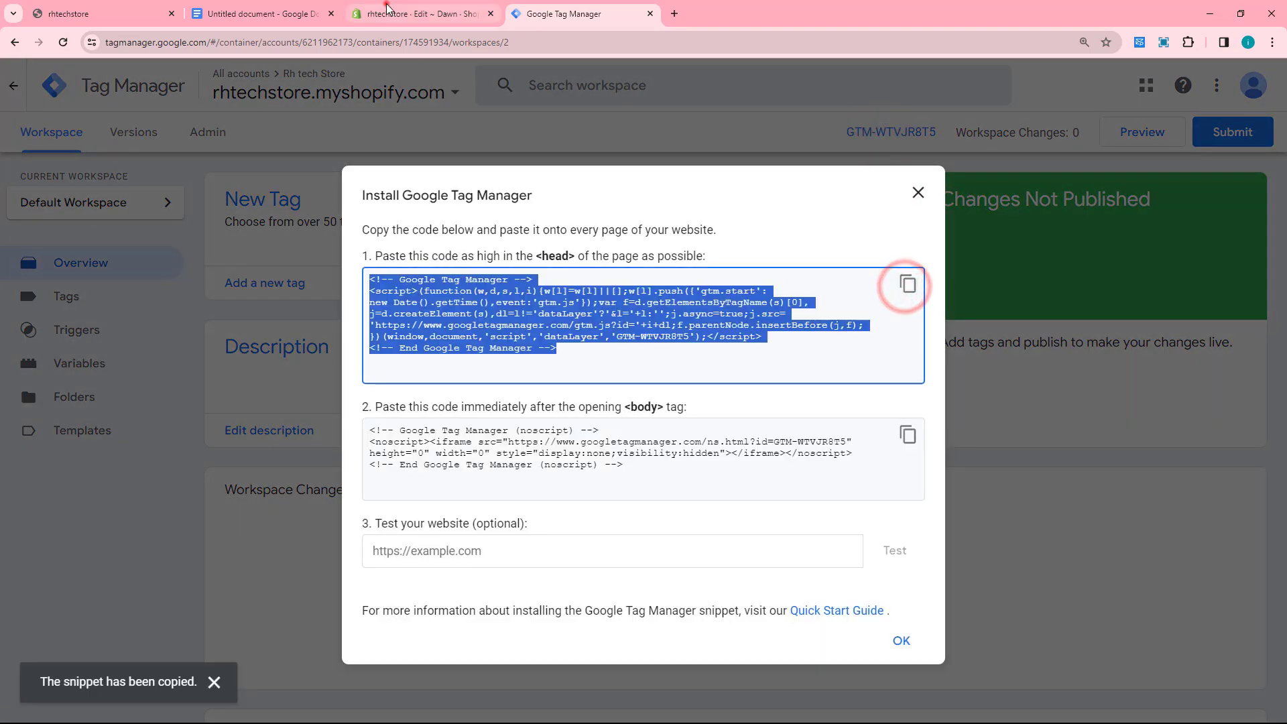
left_click(387, 12)
right_click(387, 308)
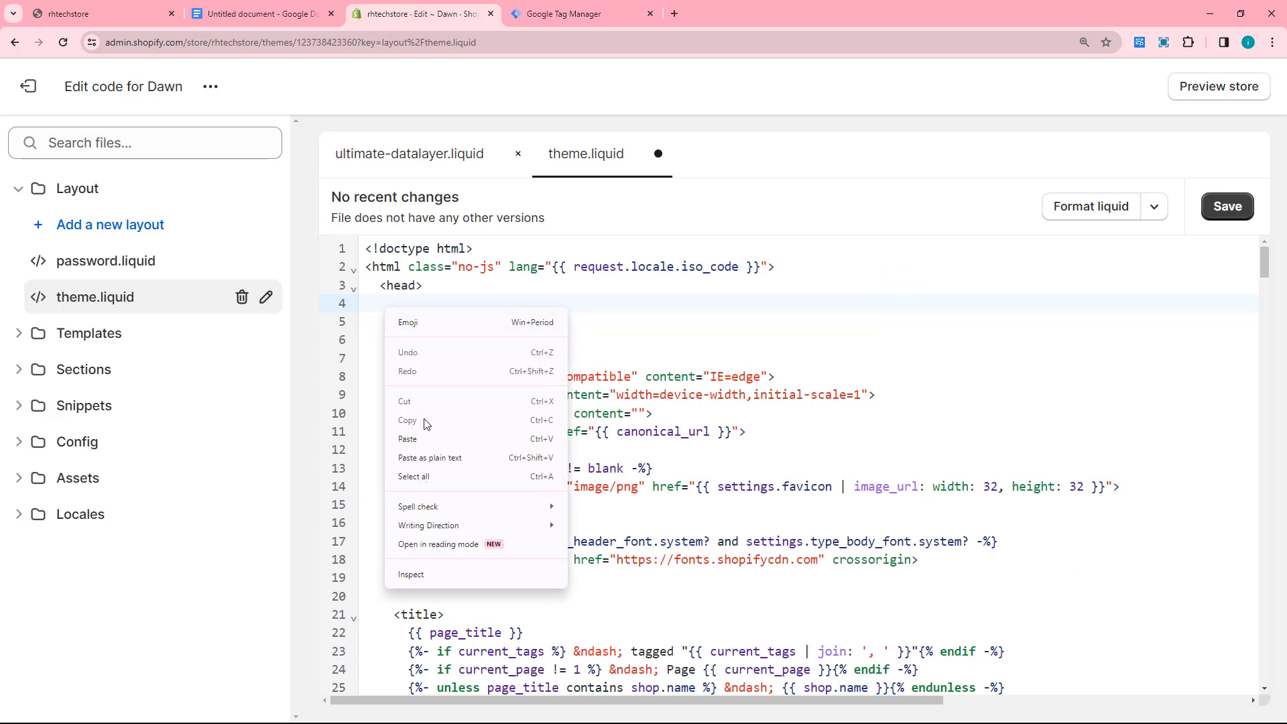
left_click(420, 443)
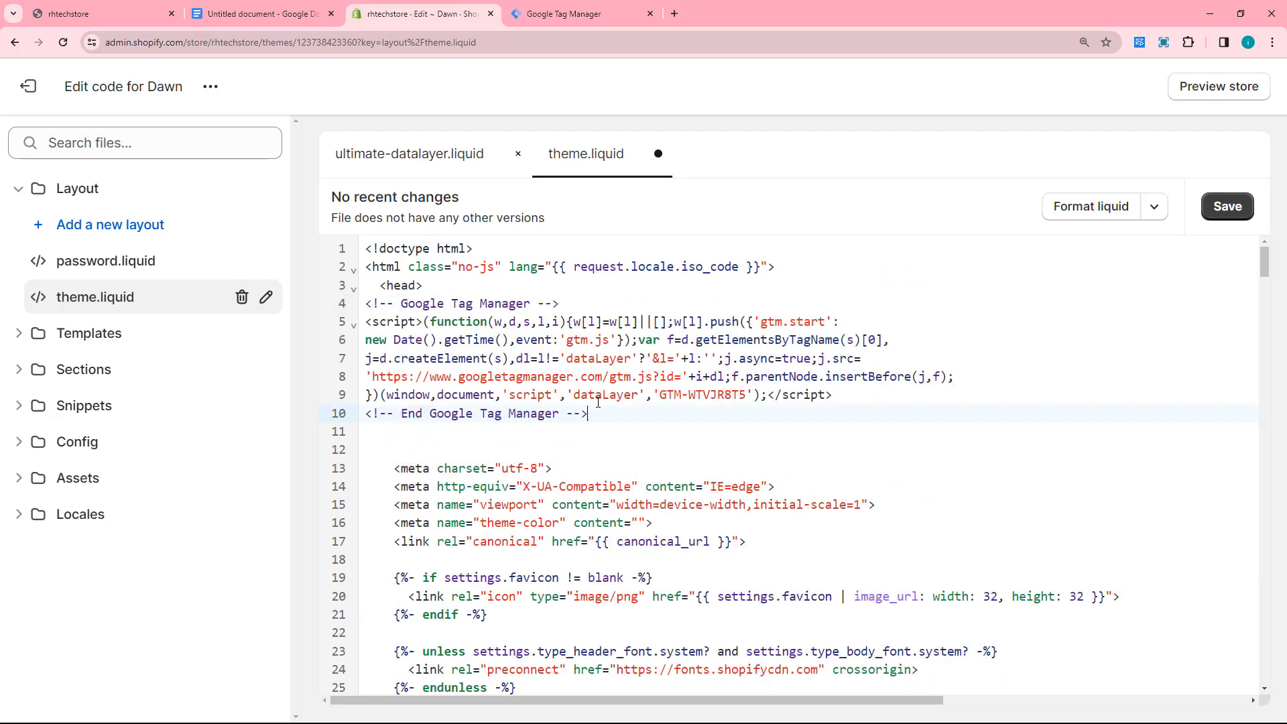
key("Return")
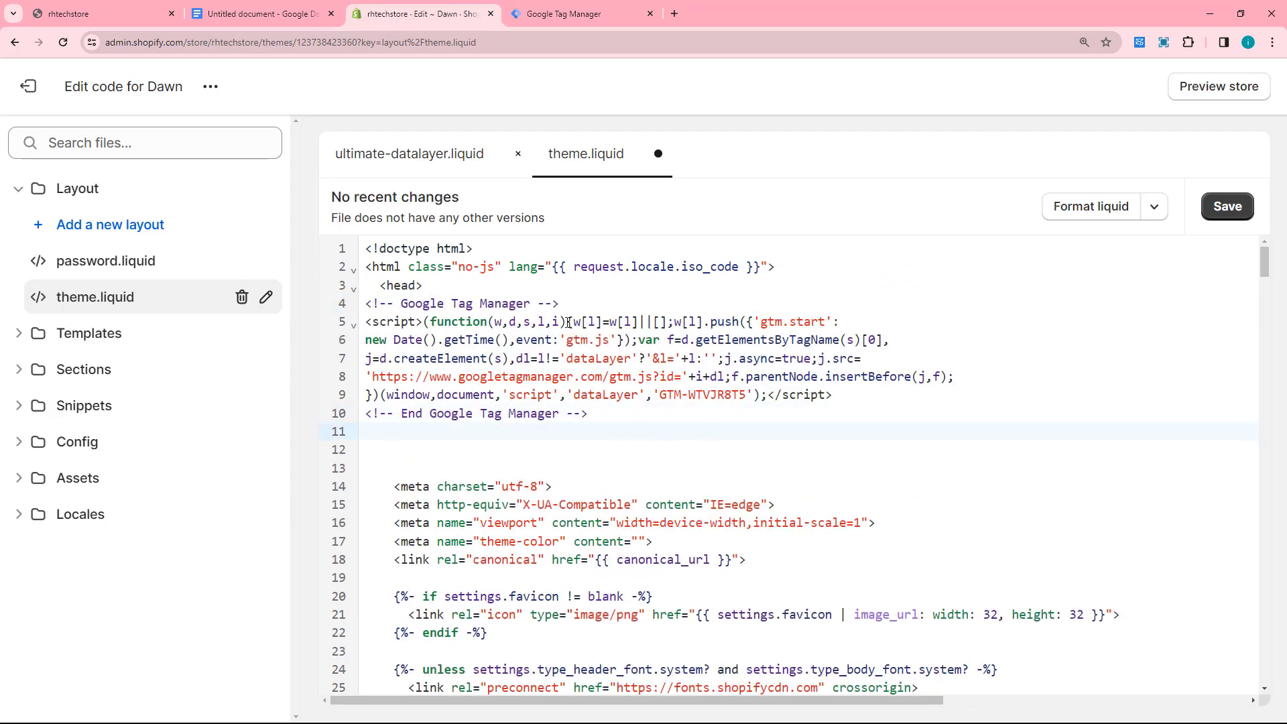
Bring up the empty ultimate-datalayer.liquid snippet, and add a "Base Code" line below the Create Snippet line in the Google Docs notes.
left_click(432, 165)
left_click(370, 248)
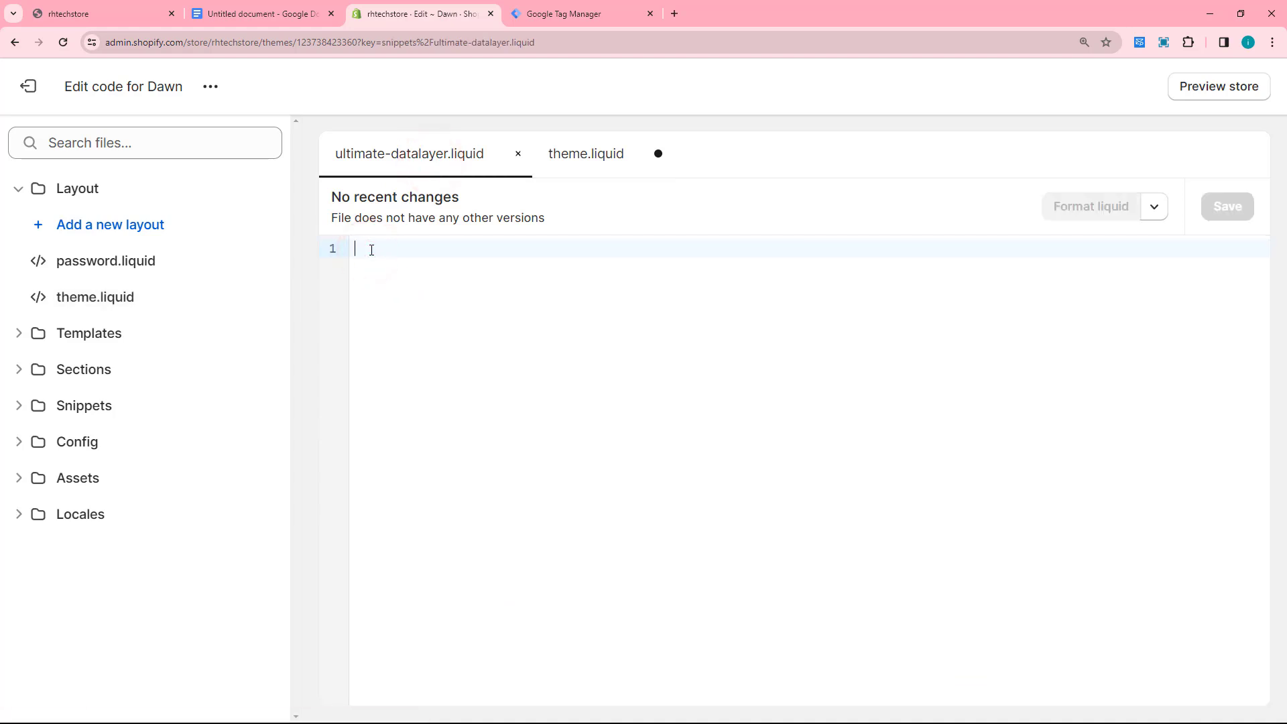
left_click(231, 14)
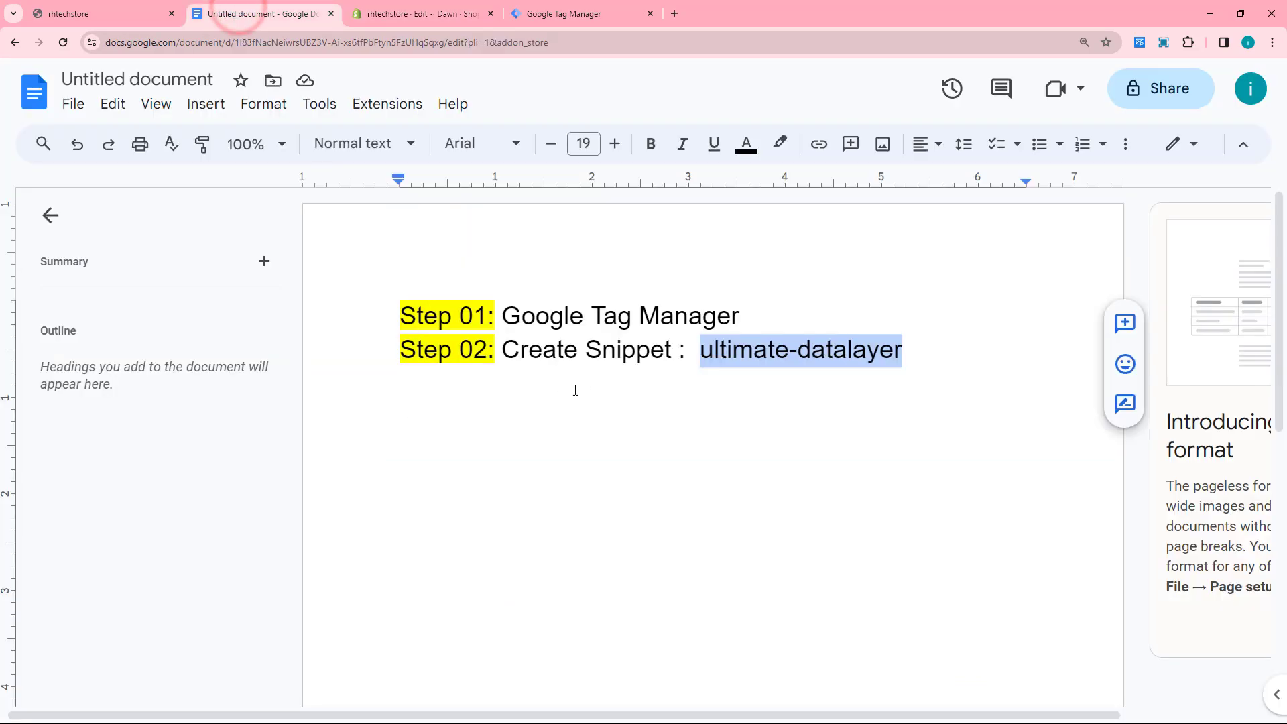
left_click(712, 356)
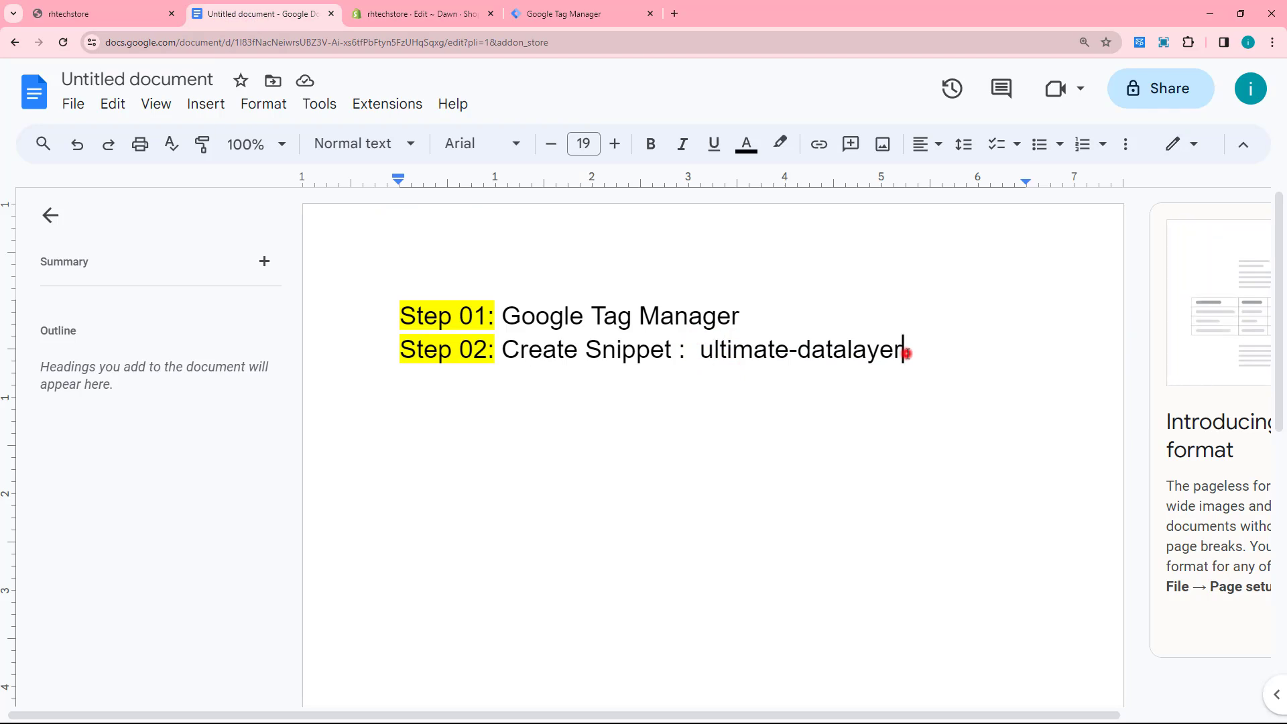
key("Return")
key("Return")
type("Base Code")
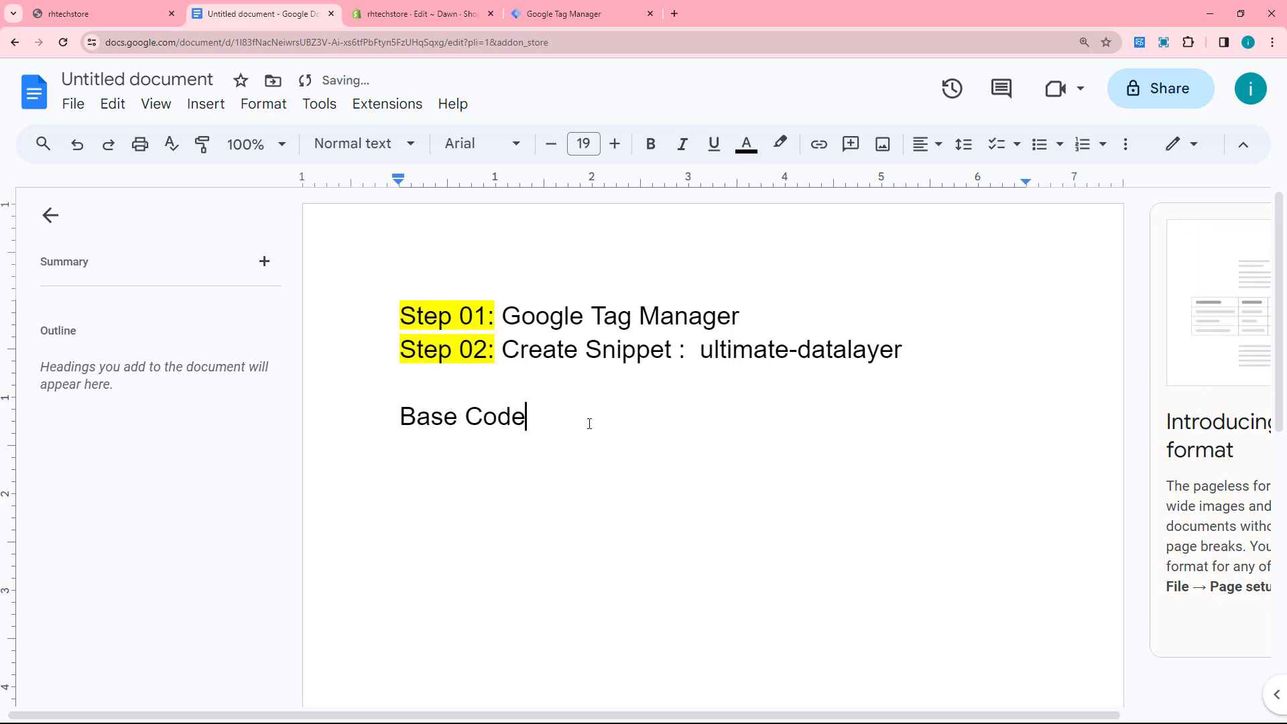
Move "Create Snippet : ultimate-datalayer" two lines below Step 02 and prefix both it and "Base Code" with "# ".
left_click(399, 419)
left_click(508, 353)
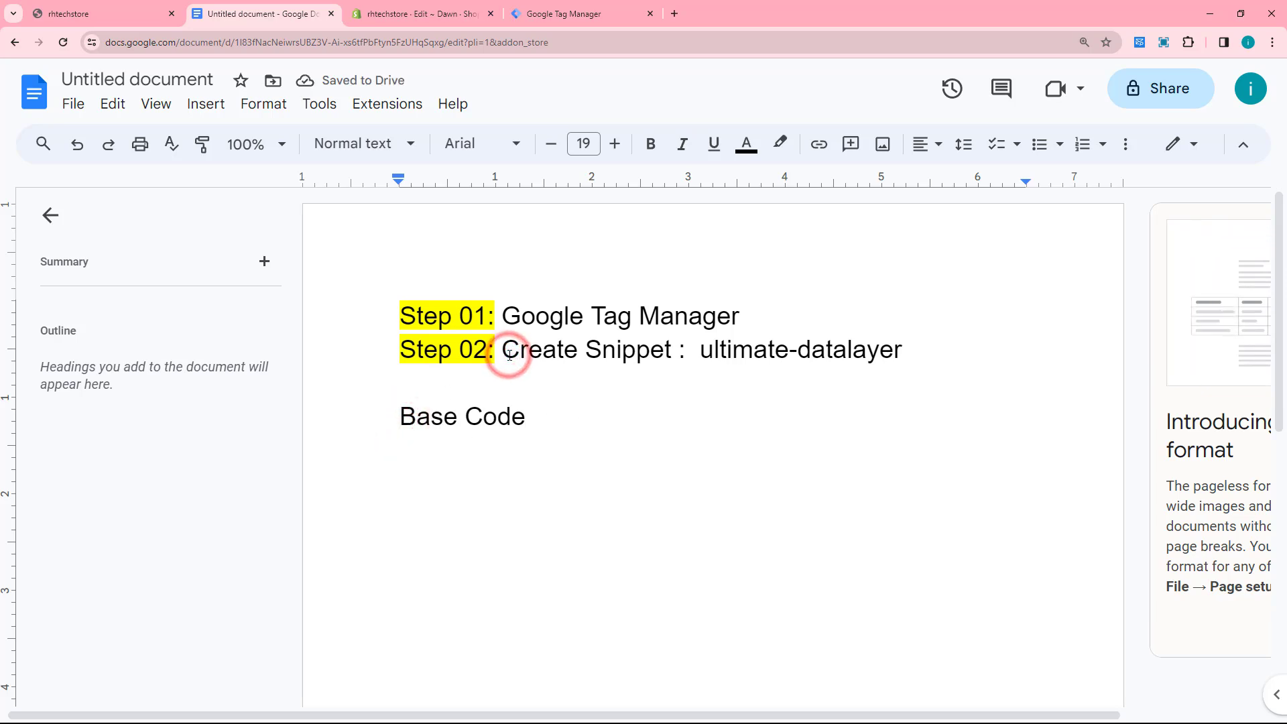
key("Return")
key("Return")
type("# ")
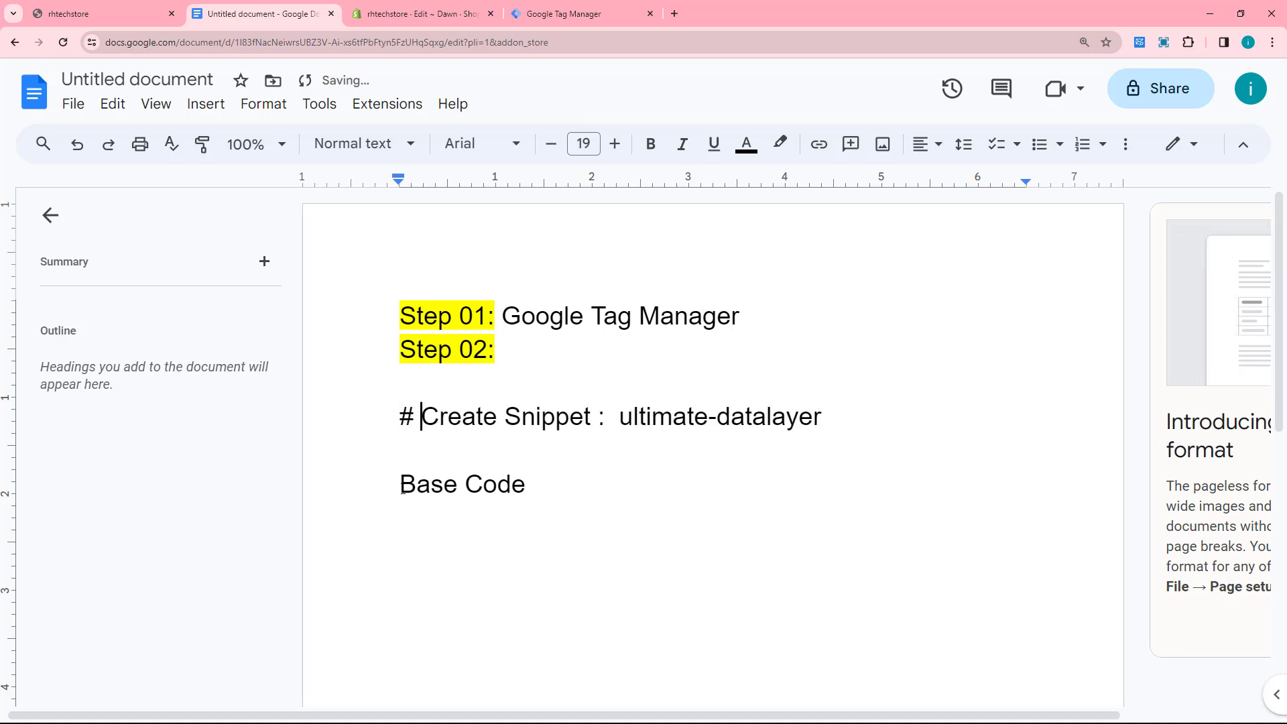
type("#")
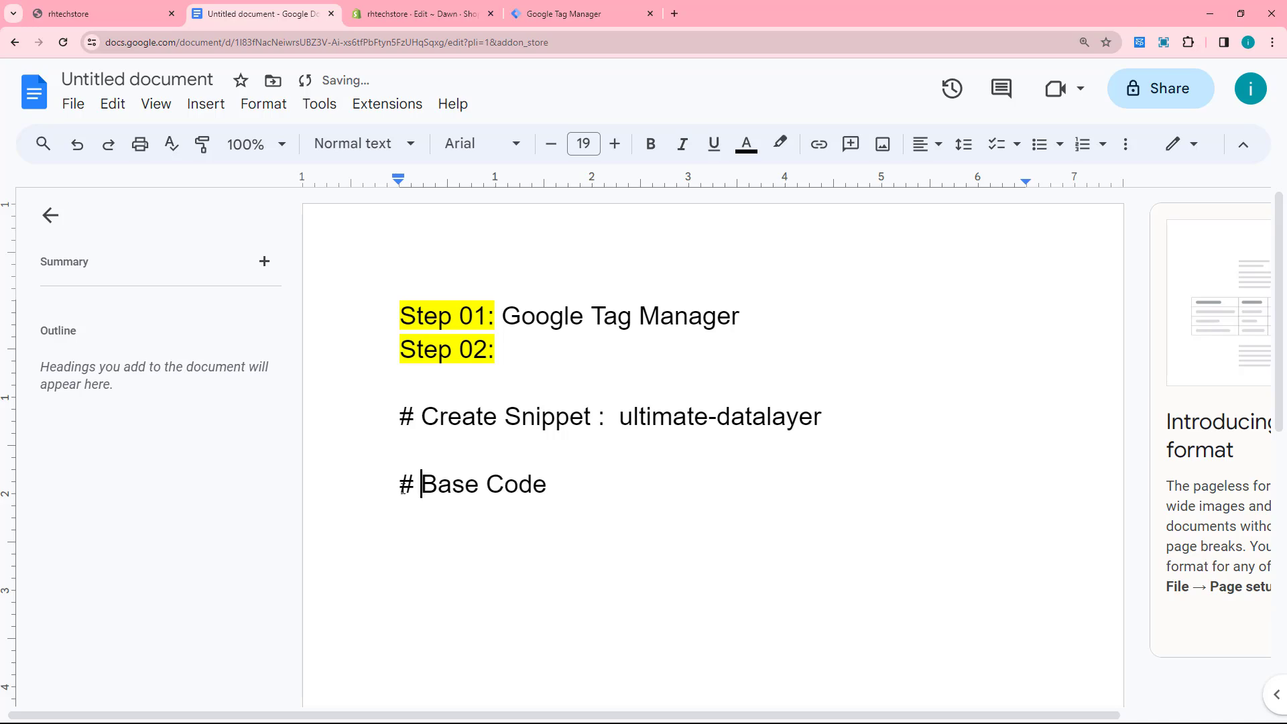
left_click(521, 15)
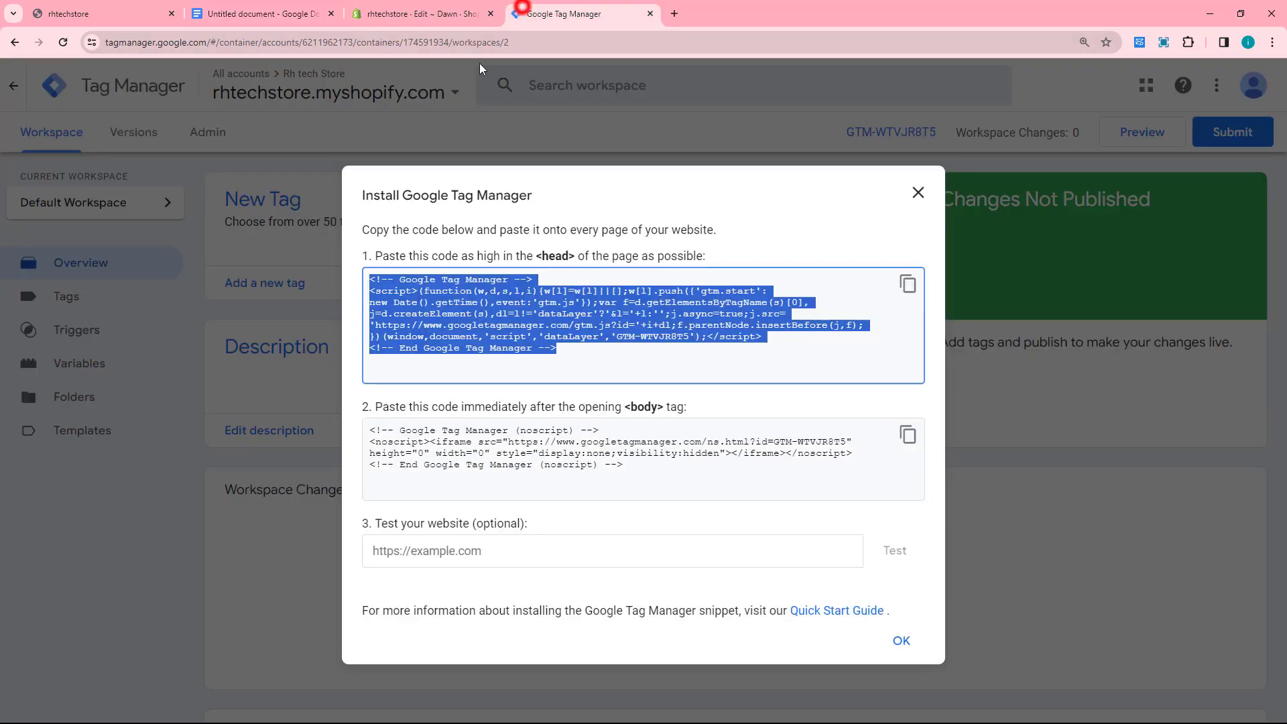
left_click(205, 14)
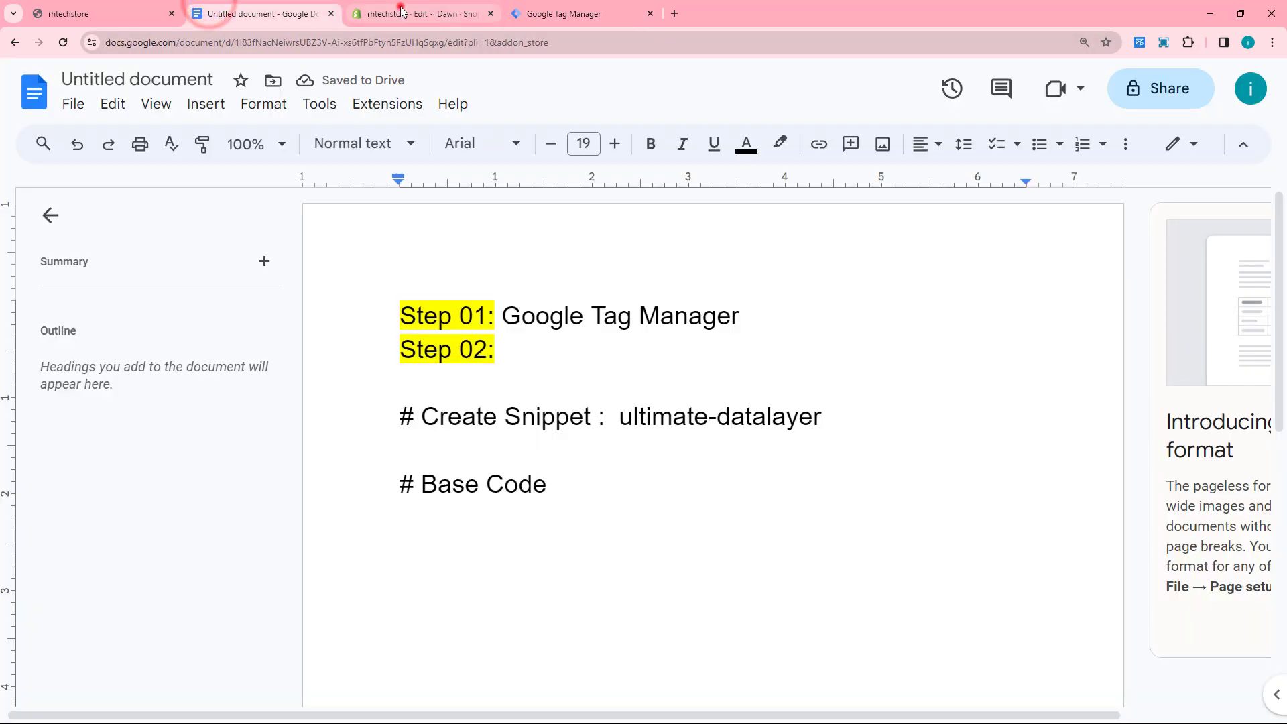
left_click(401, 12)
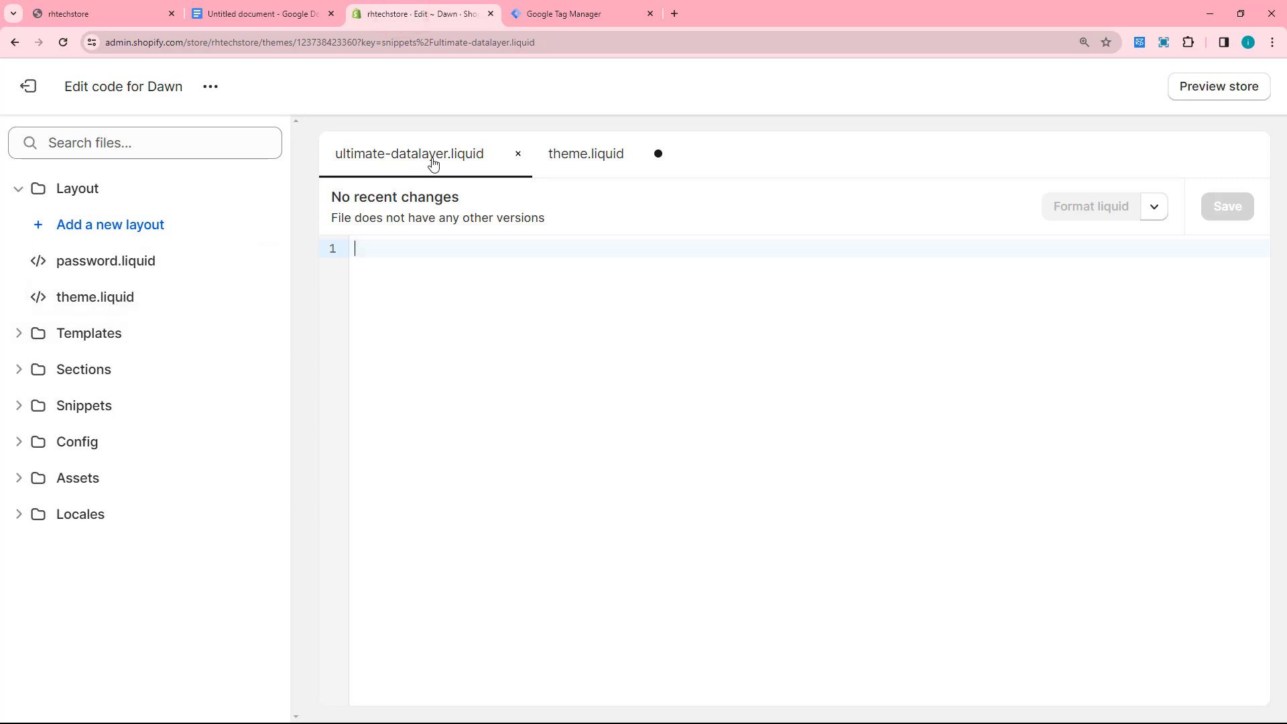
left_click(536, 10)
Add the line "# All Page" two lines below "# Base Code" in the Google Docs notes, followed by a new line.
left_click(278, 6)
left_click(553, 482)
key("Return")
key("Return")
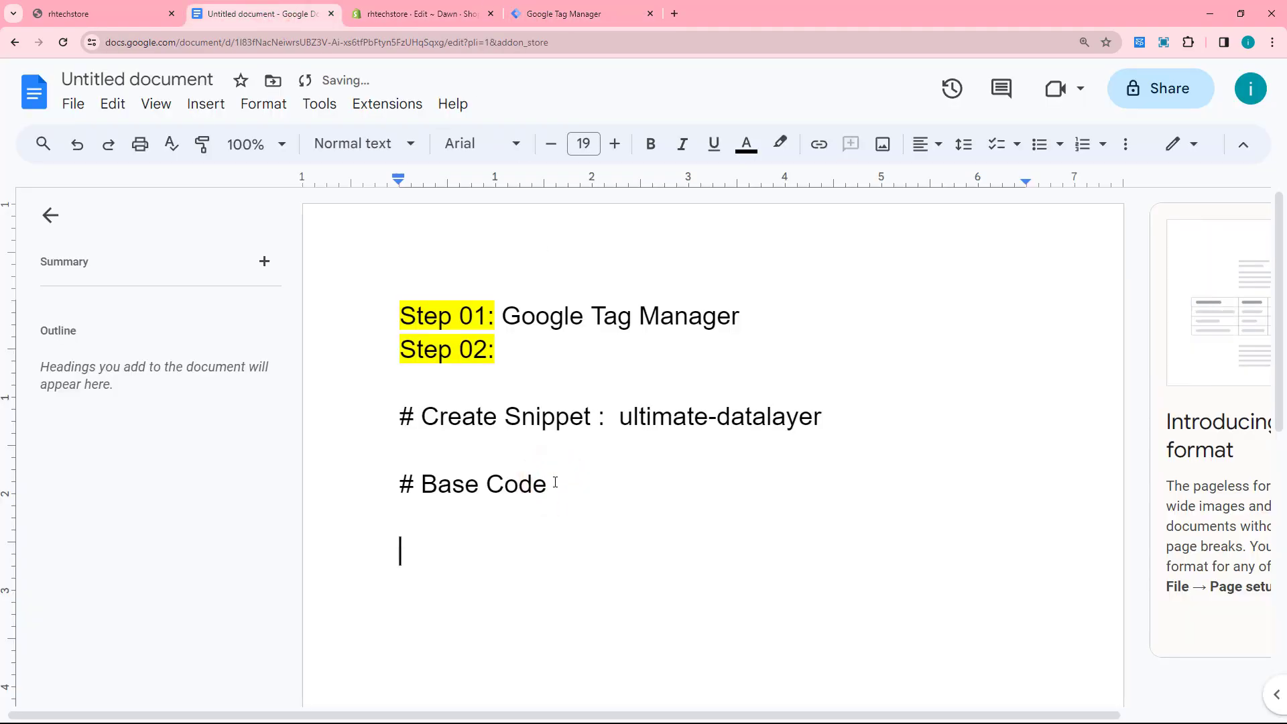
type("# ")
type("App ")
type("l Page")
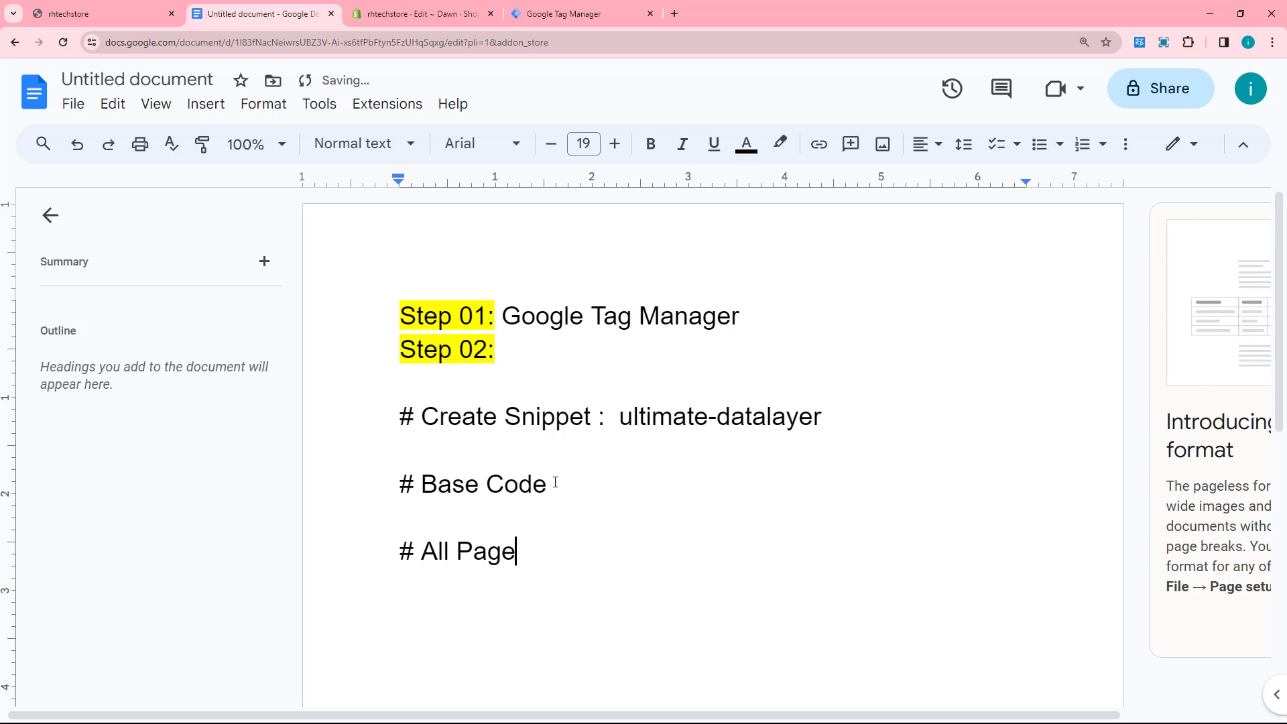
key("Return")
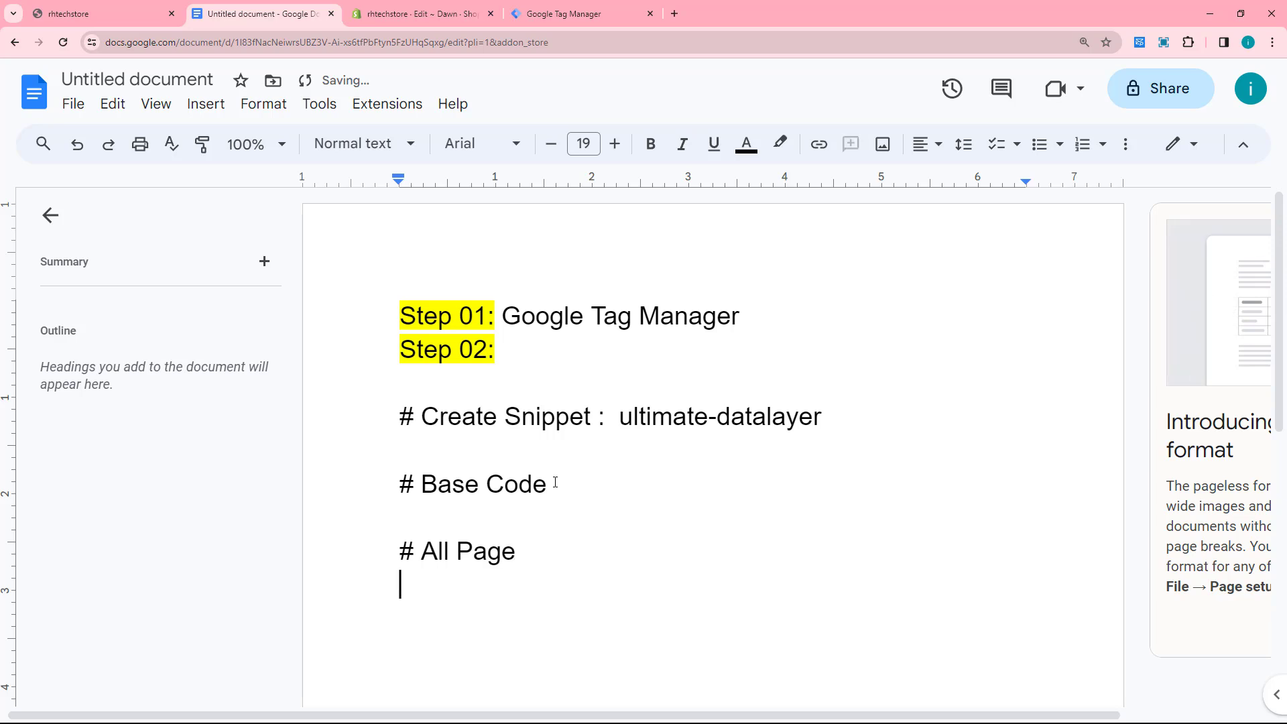
Paste the Ultimate_Shopify_DataLayer script into the notes below the "# All Page" line.
scroll(555, 482, "down", 2)
scroll(453, 274, "down", 1)
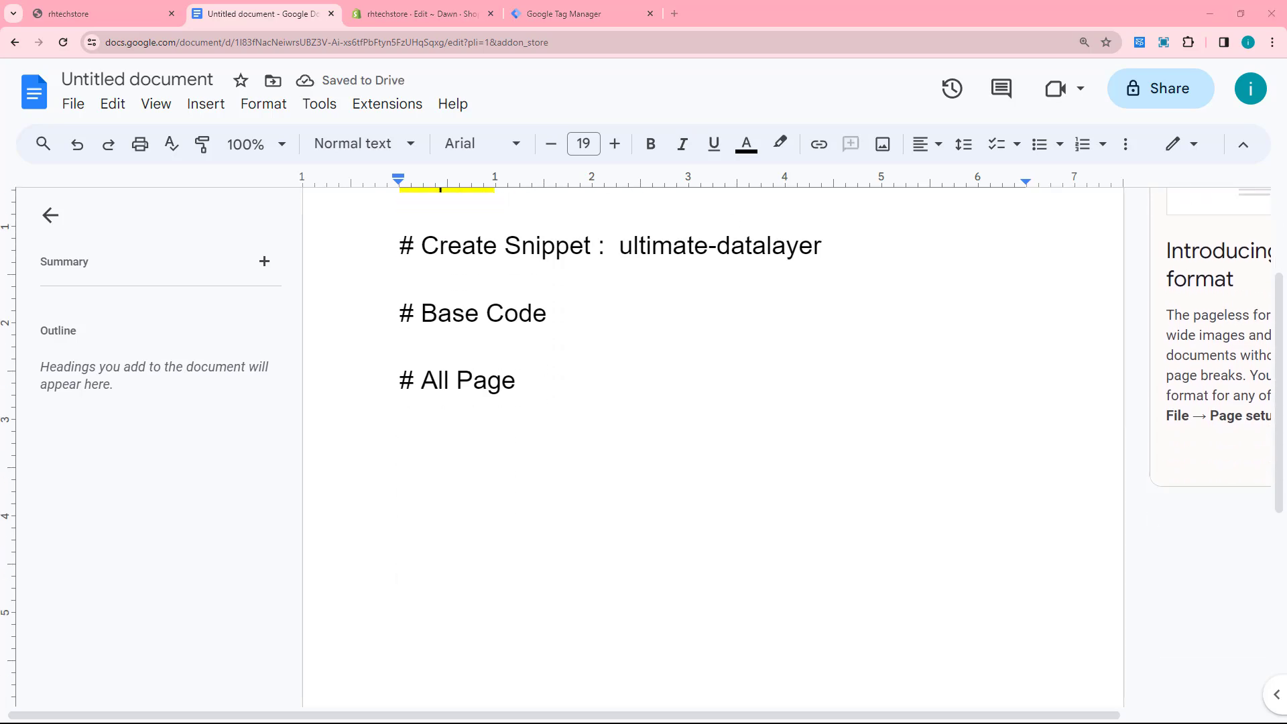
double_click(439, 431)
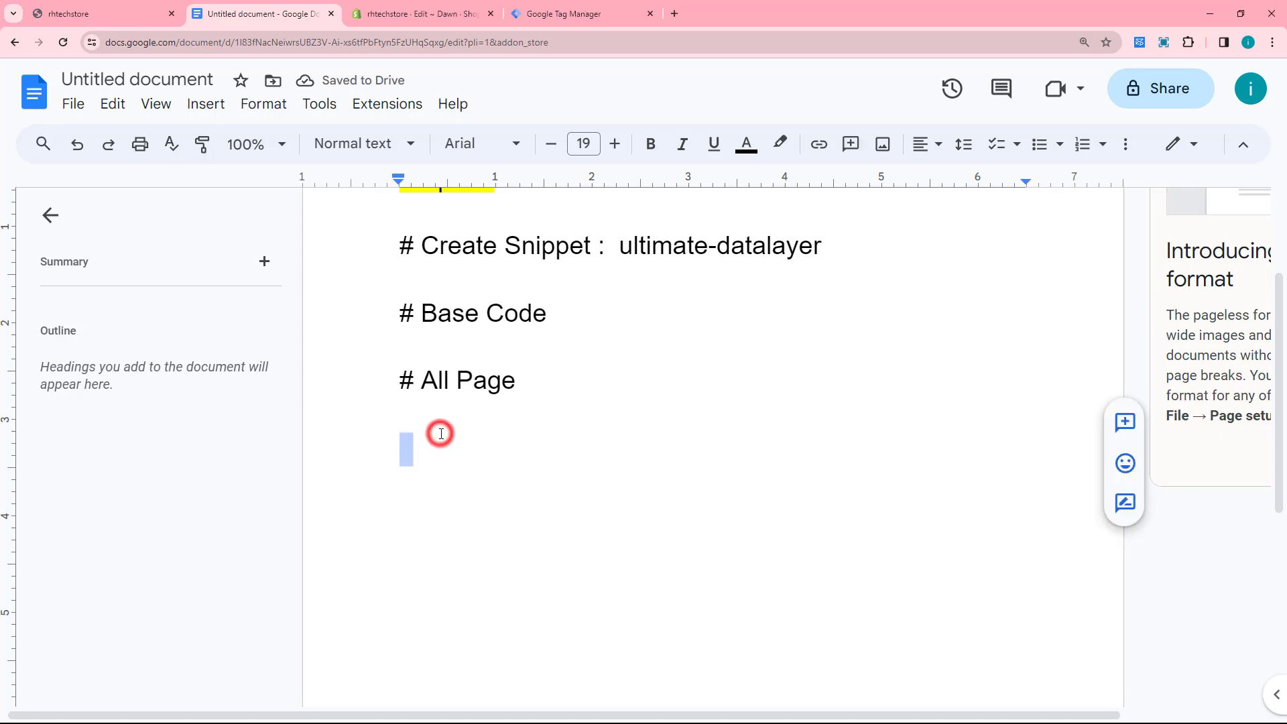
key("ctrl+v")
Copy the entire contents of the notes document and paste them into the ultimate-datalayer.liquid snippet in Shopify.
left_click_drag(458, 570, 397, 51)
left_click(518, 456)
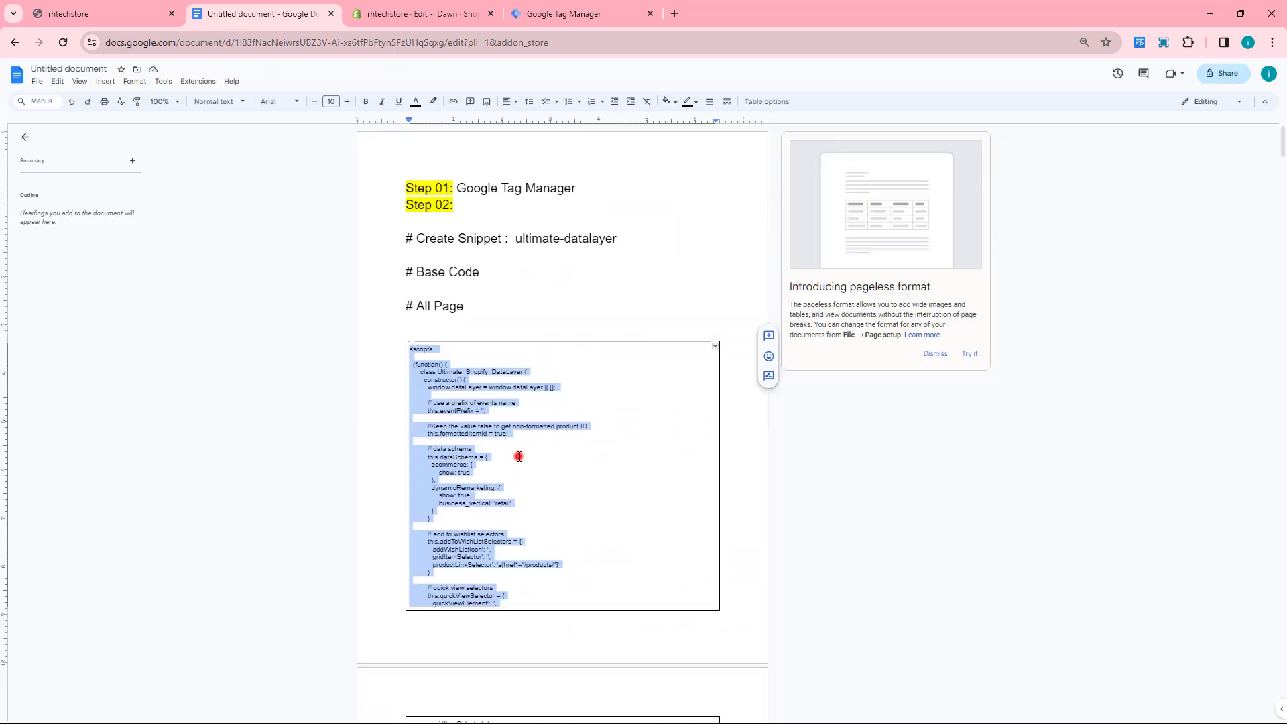
key("ctrl+a")
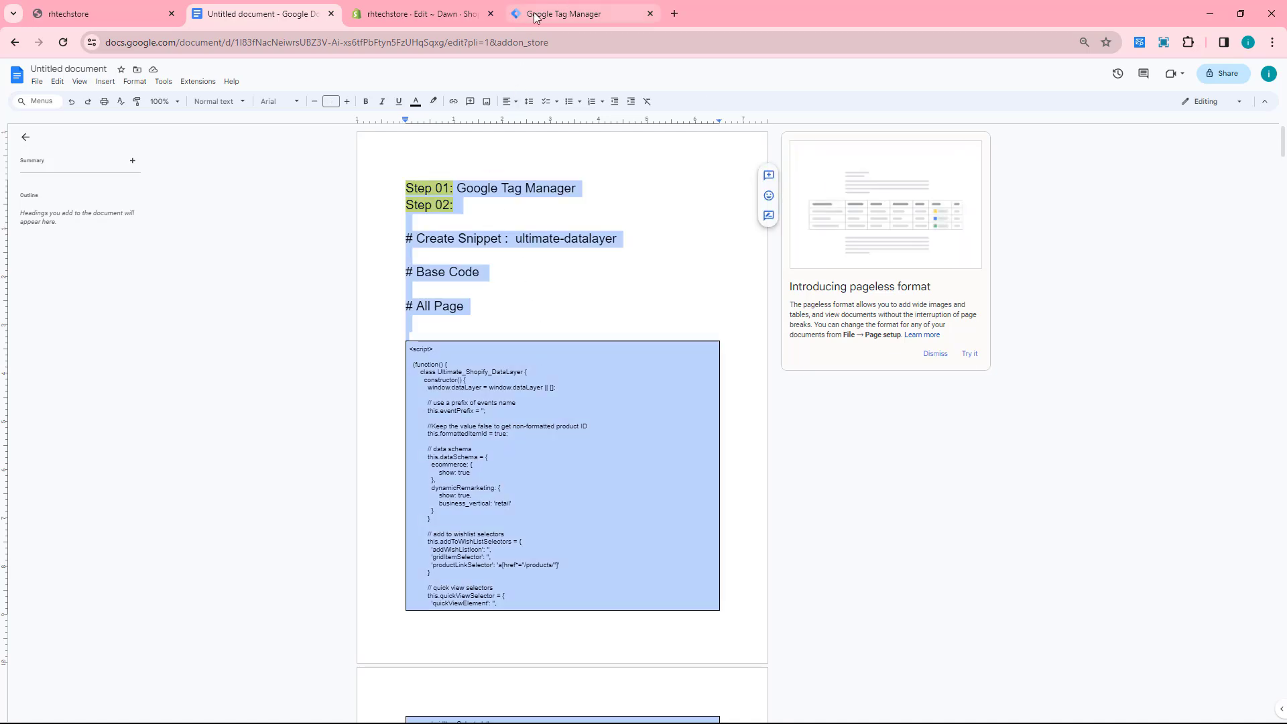
left_click(560, 14)
left_click(410, 14)
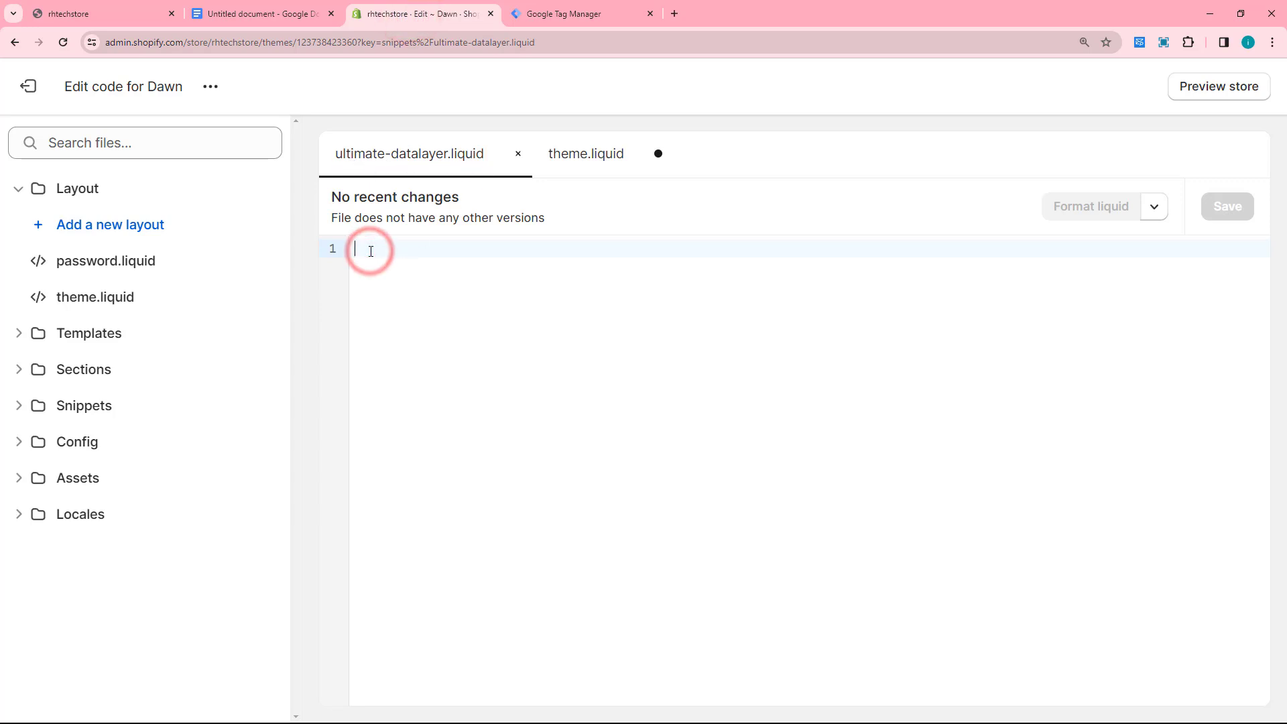
key("ctrl+v")
Delete the pasted note lines from "Step 01" to "# All Page" above the <script> tag in ultimate-datalayer.liquid.
scroll(504, 396, "up", 1)
scroll(503, 397, "up", 5)
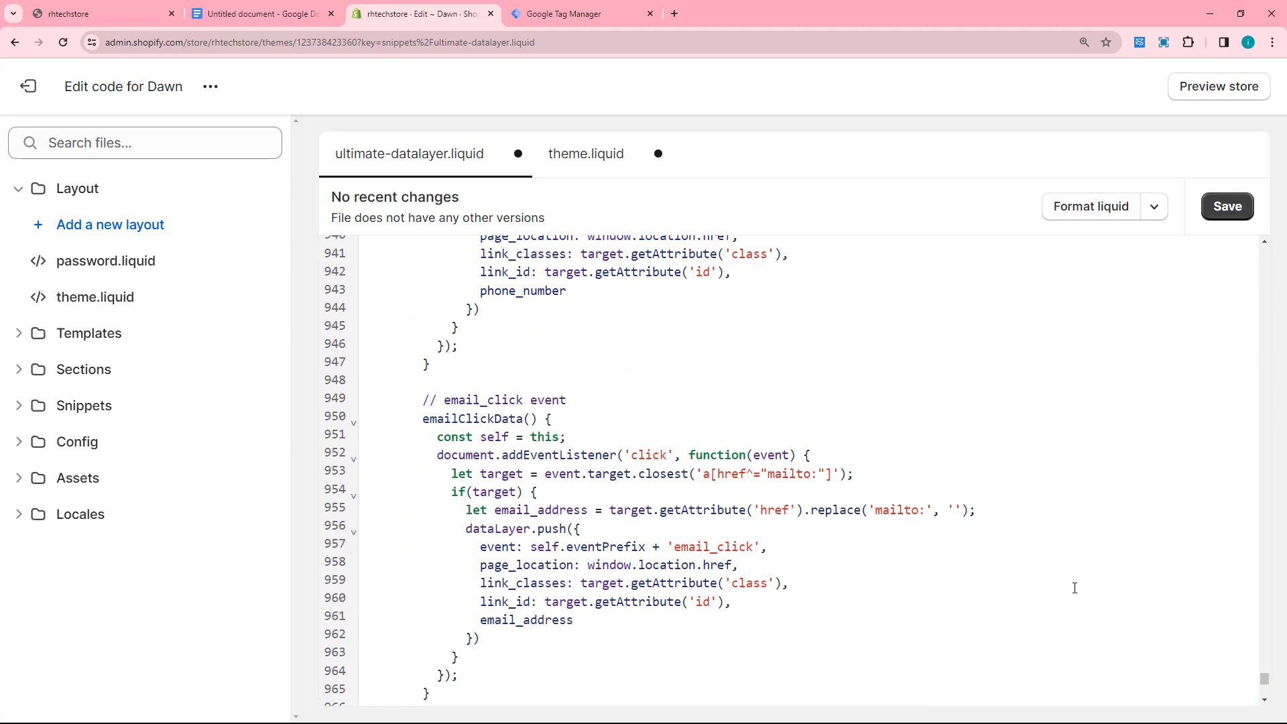
left_click_drag(1265, 684, 1280, 210)
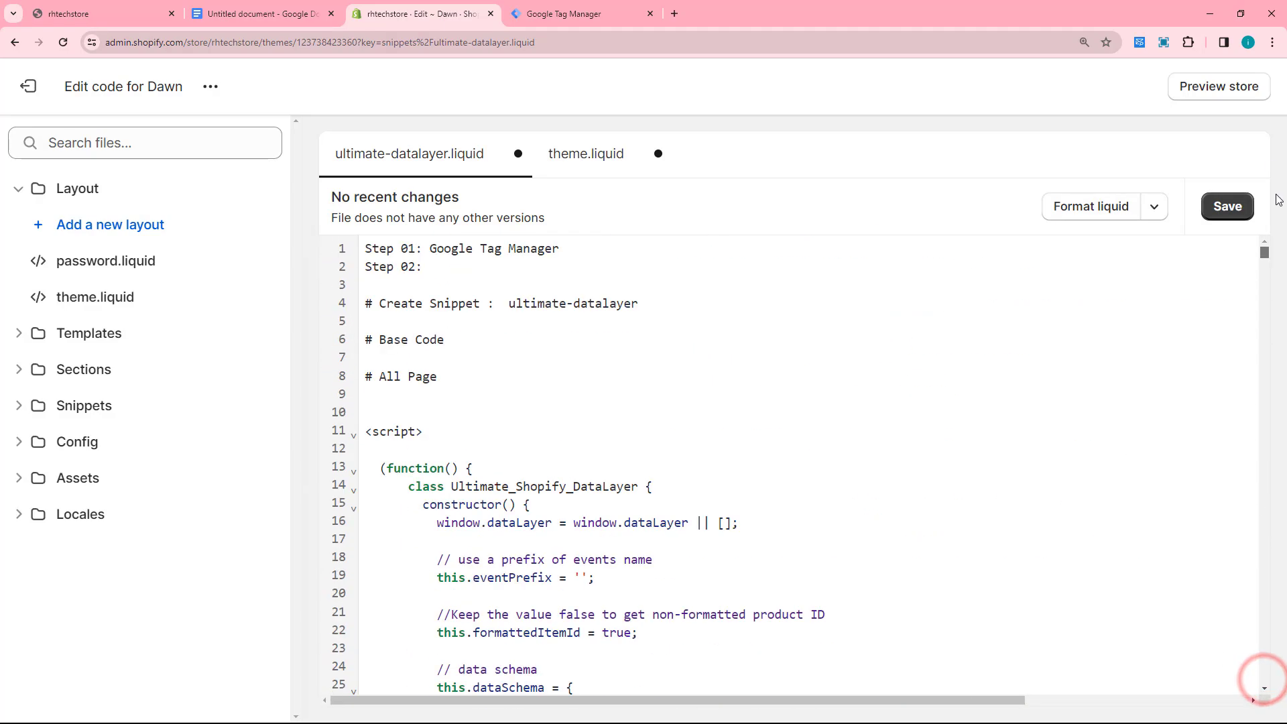
left_click(445, 387)
key("ctrl+shift+Home")
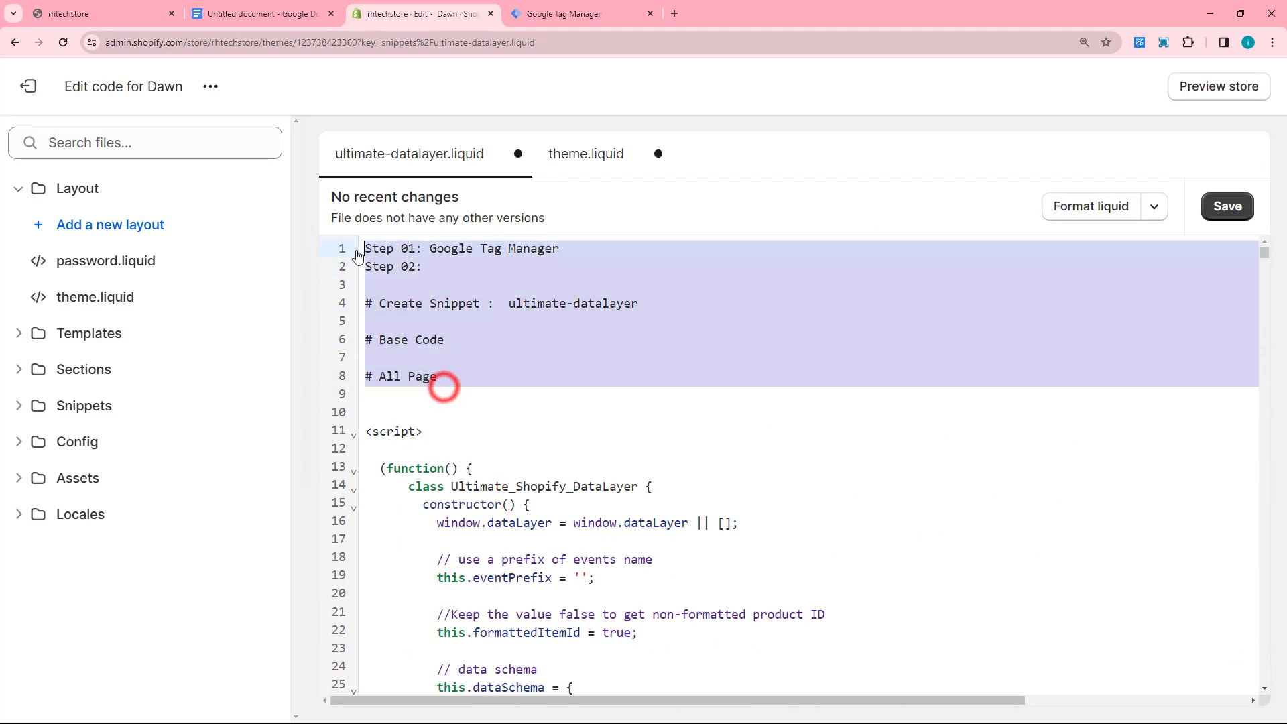
key("BackSpace")
left_click(367, 271)
key("BackSpace")
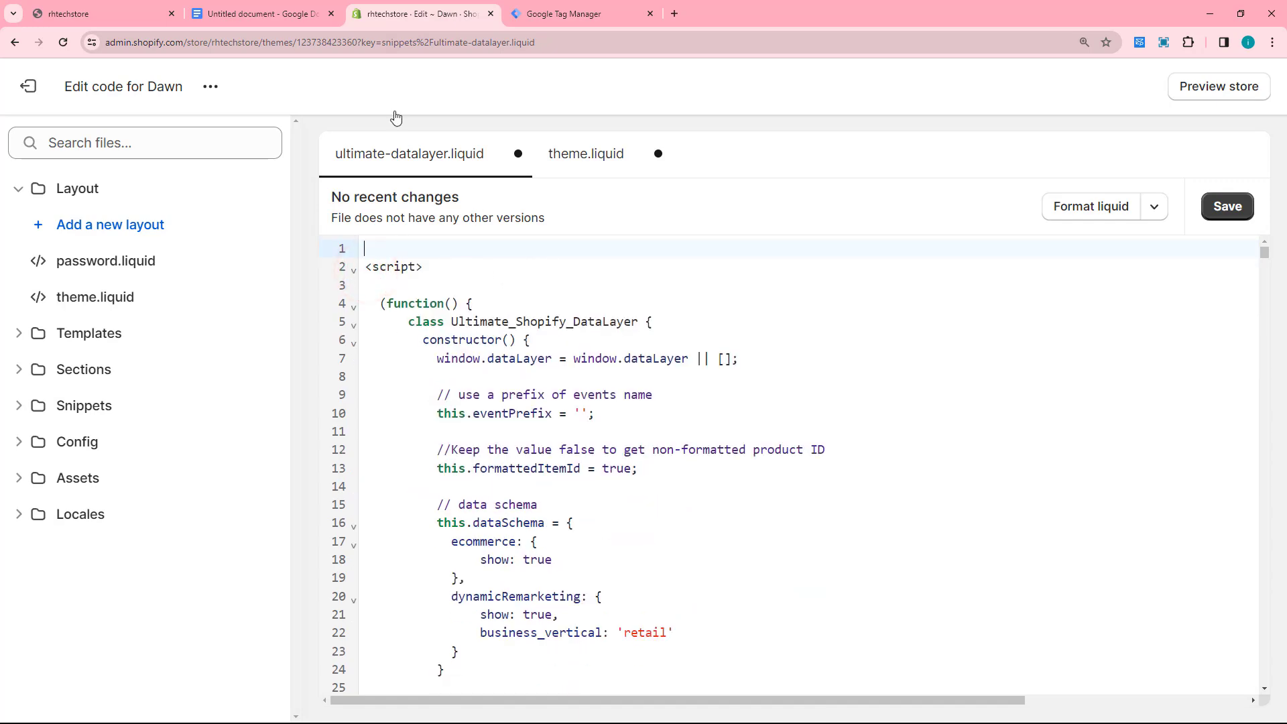
left_click(258, 13)
left_click(433, 410)
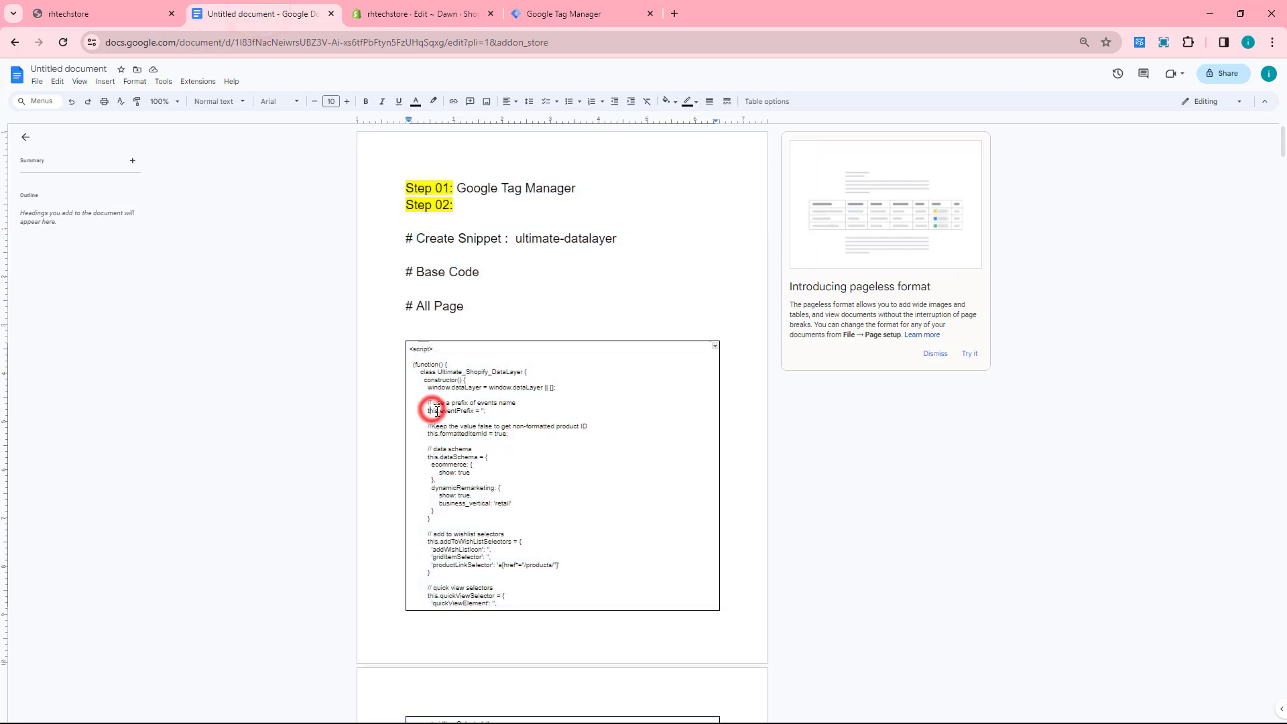
key("ctrl+plus")
key("ctrl+plus")
key("ctrl+plus")
key("ctrl+plus")
scroll(665, 333, "down", 2)
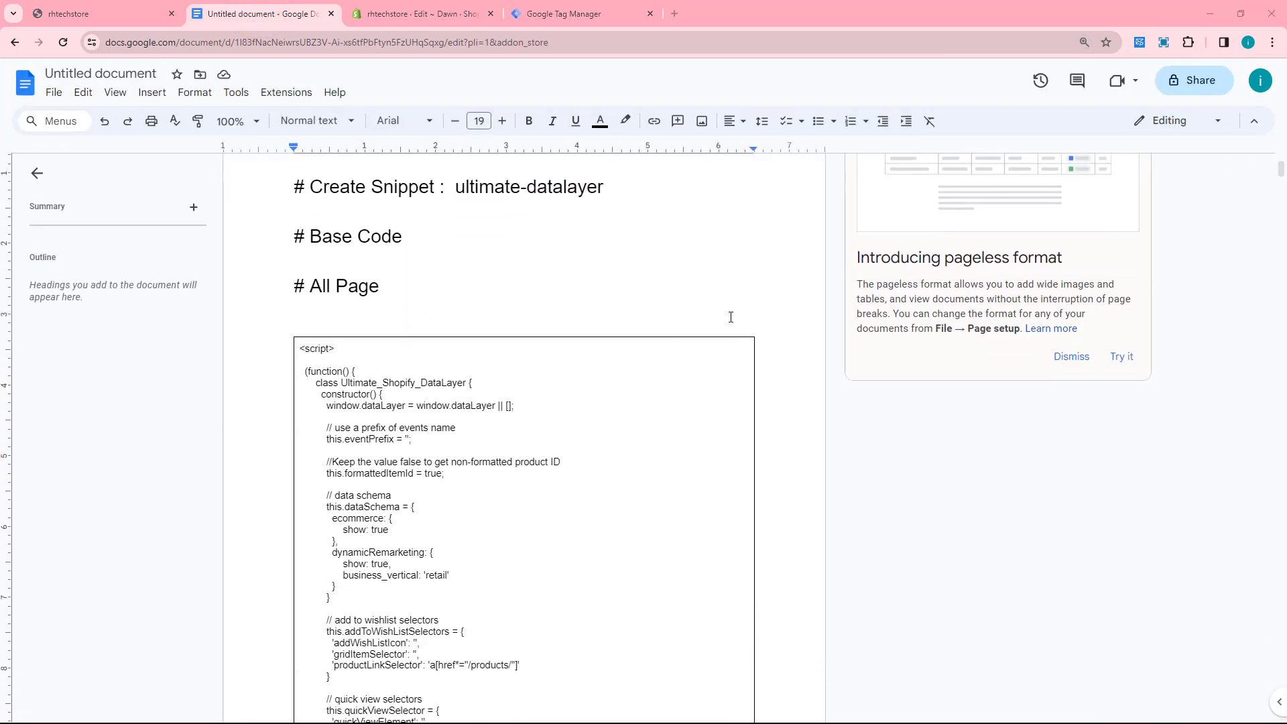
Switch to Shopify and add a new line directly below the "<!-- End Google Tag Manager -->" comment in theme.liquid.
left_click(412, 12)
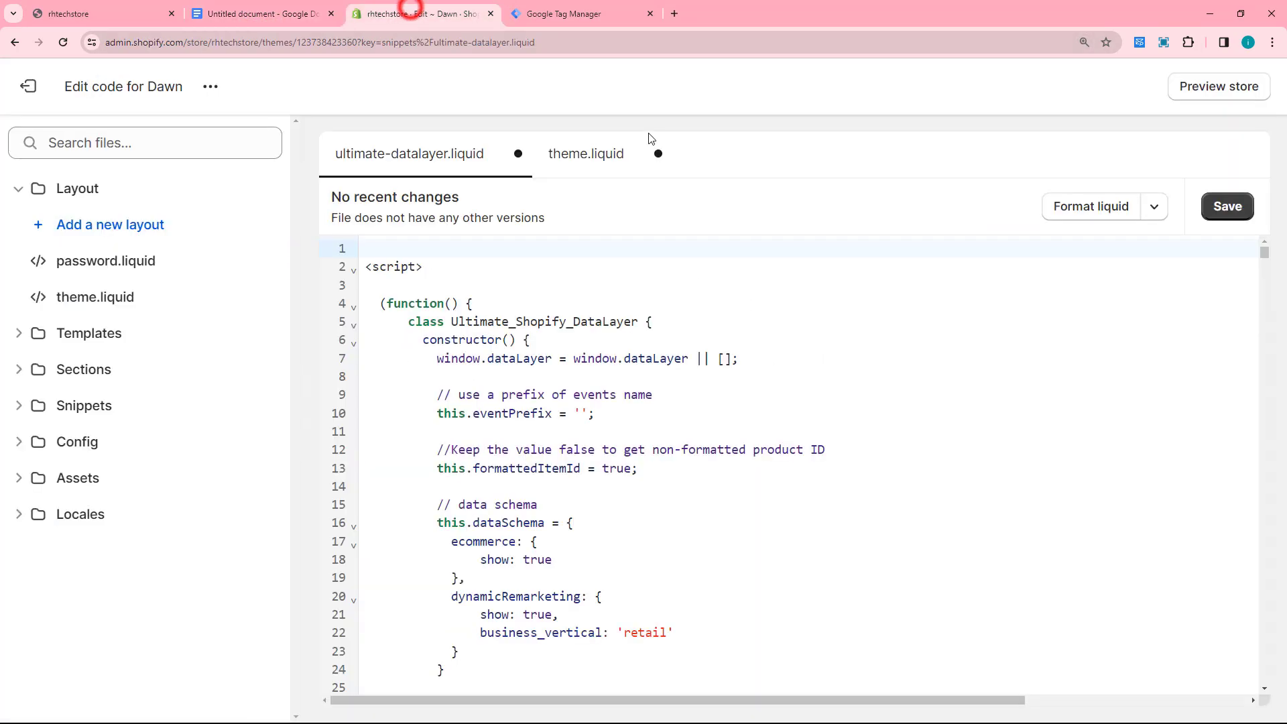
left_click(584, 167)
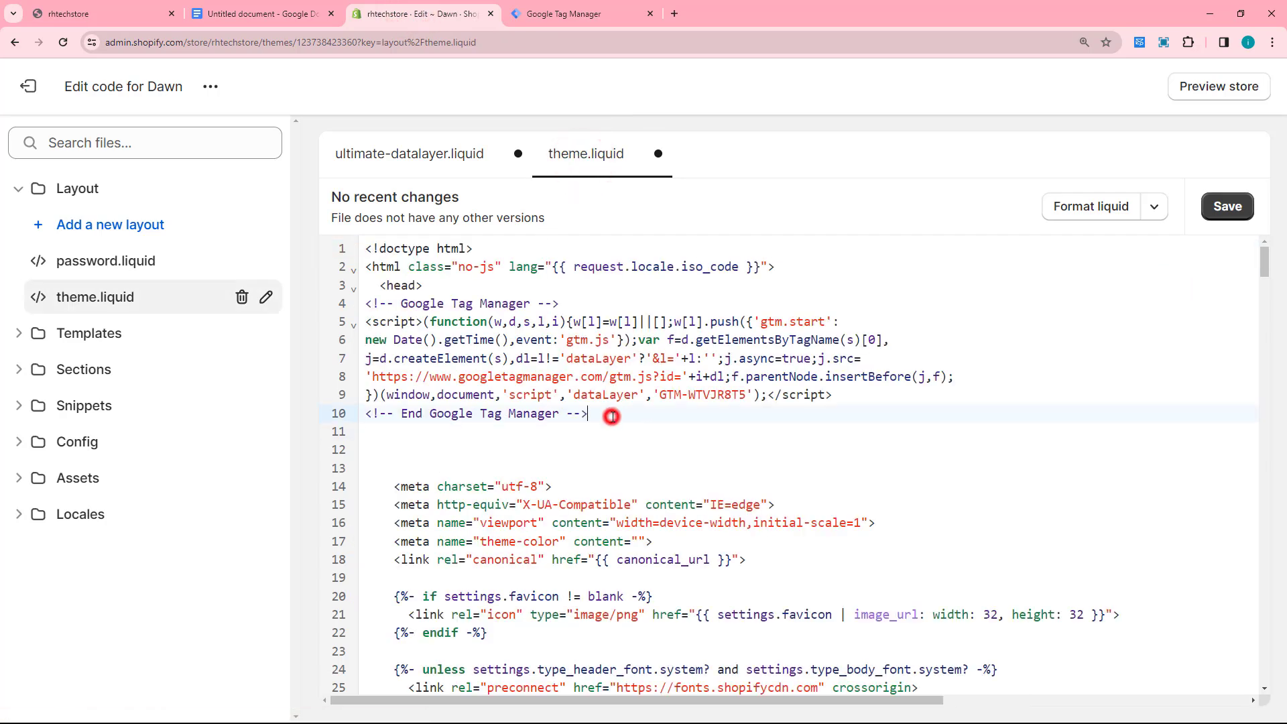
key("Return")
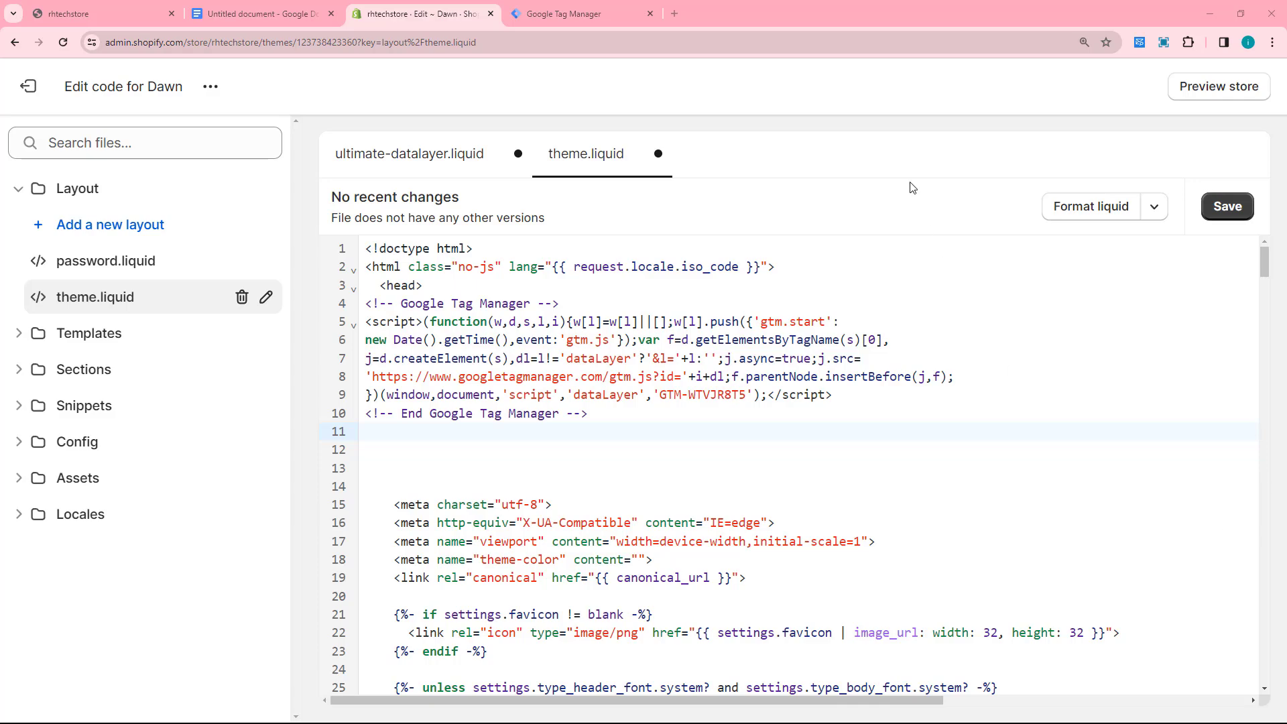
Switch to the Google Docs notes and add the line "# {% include 'ultimate-datalayer' %}" two lines below "# Base Code".
left_click(265, 13)
scroll(435, 340, "down", 10)
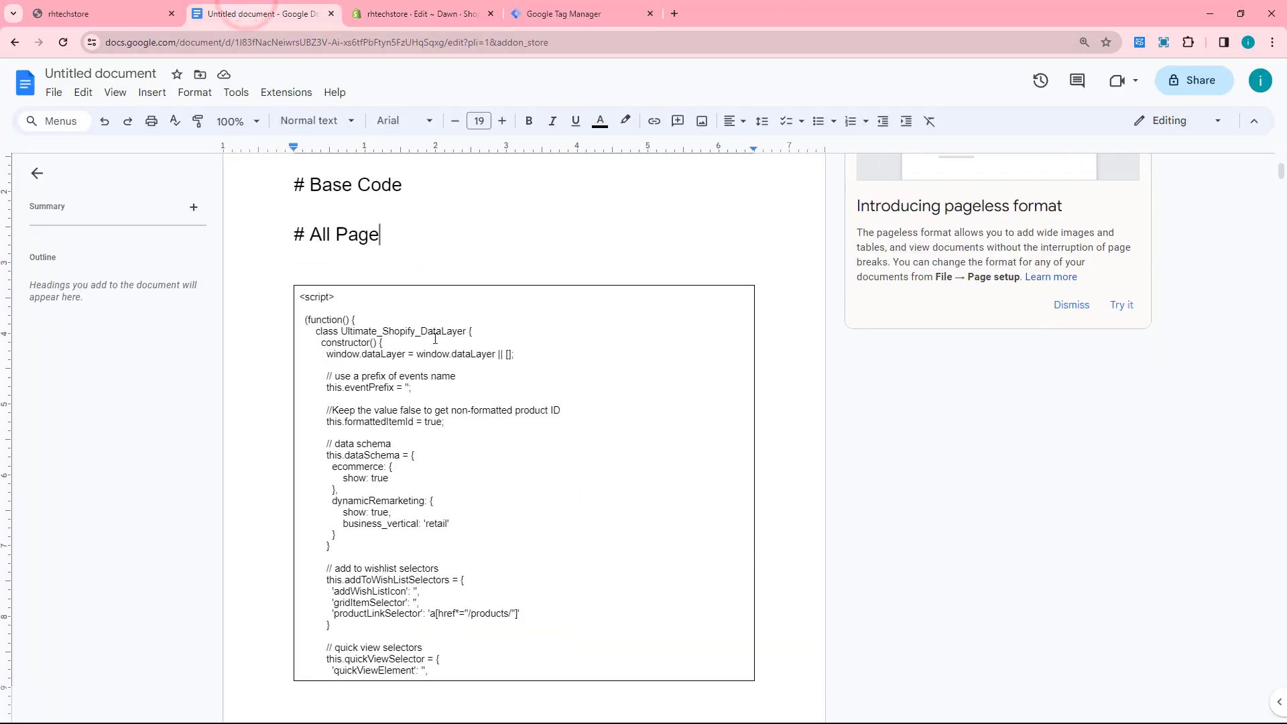
scroll(434, 340, "down", 20)
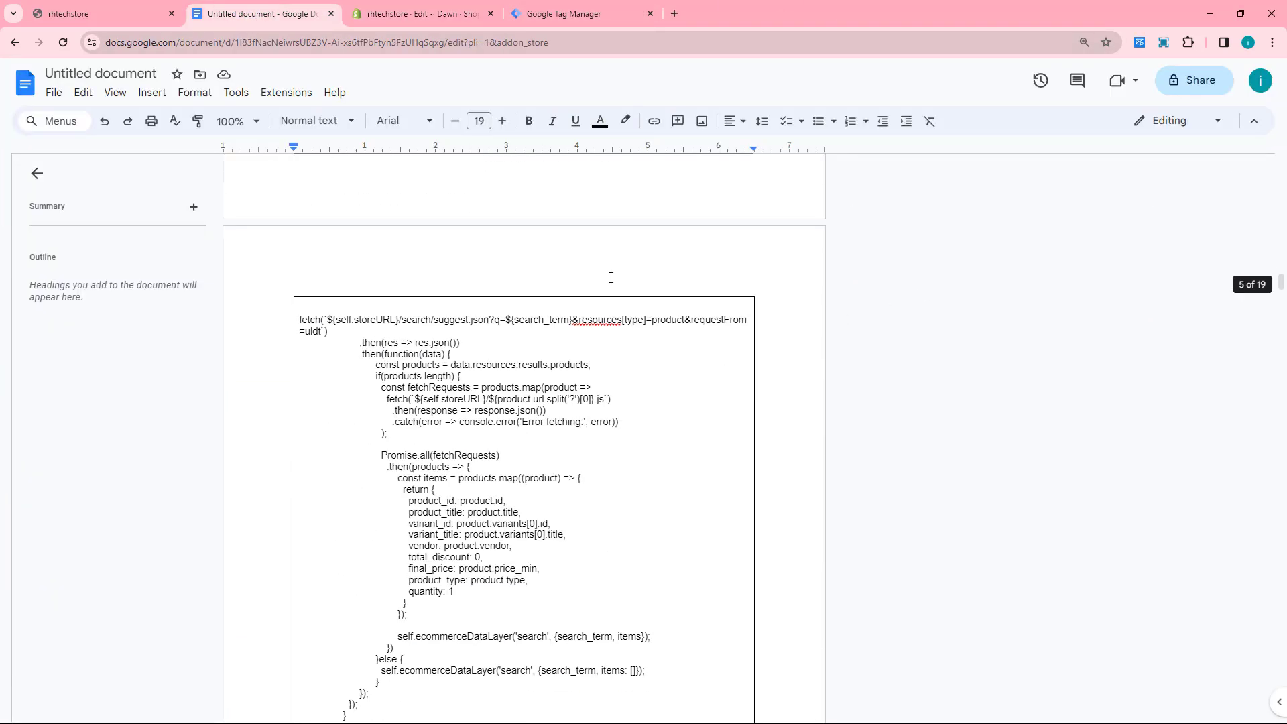
scroll(529, 315, "up", 7)
scroll(536, 321, "down", 7)
scroll(547, 324, "up", 13)
scroll(547, 324, "up", 20)
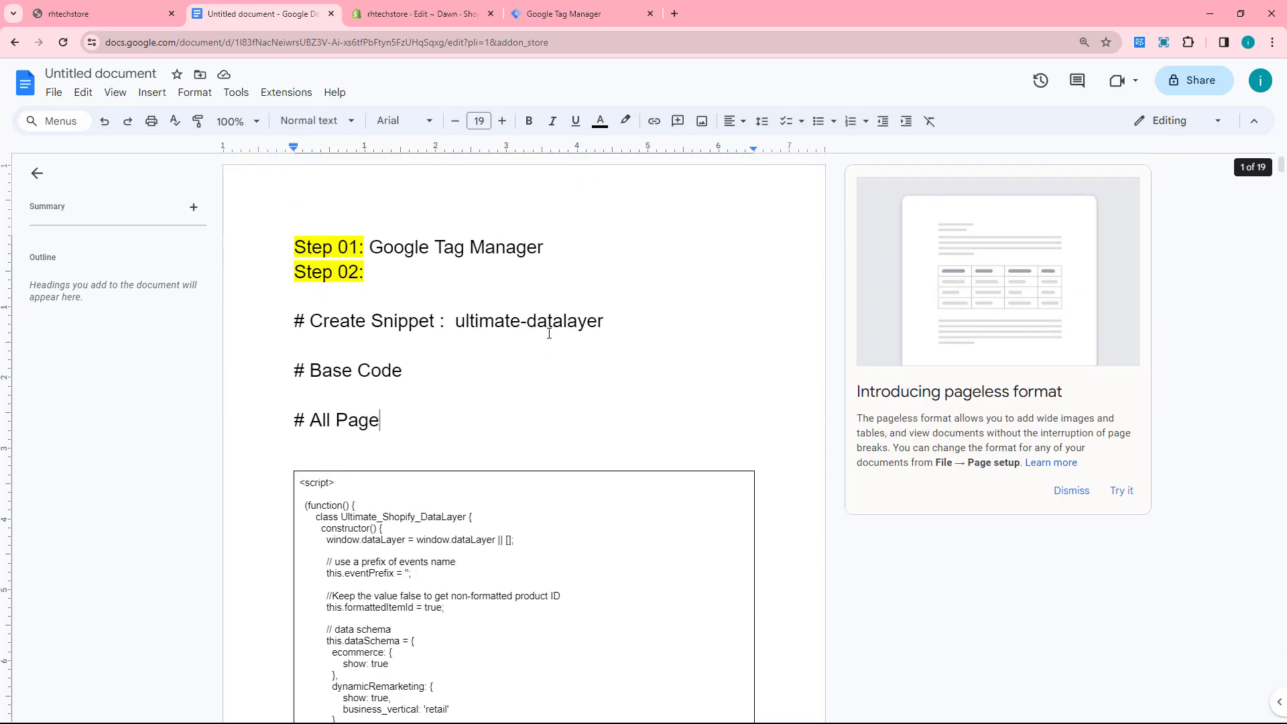
left_click(426, 372)
key("Return")
key("Return")
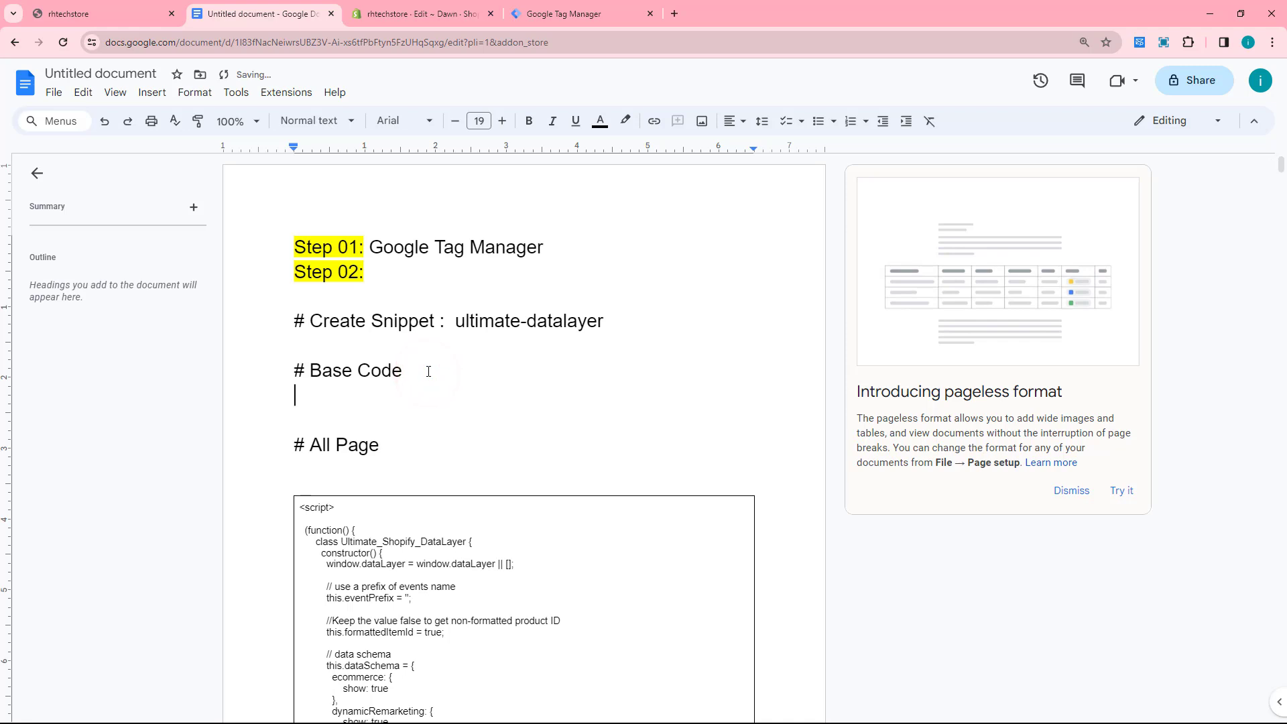
type("#")
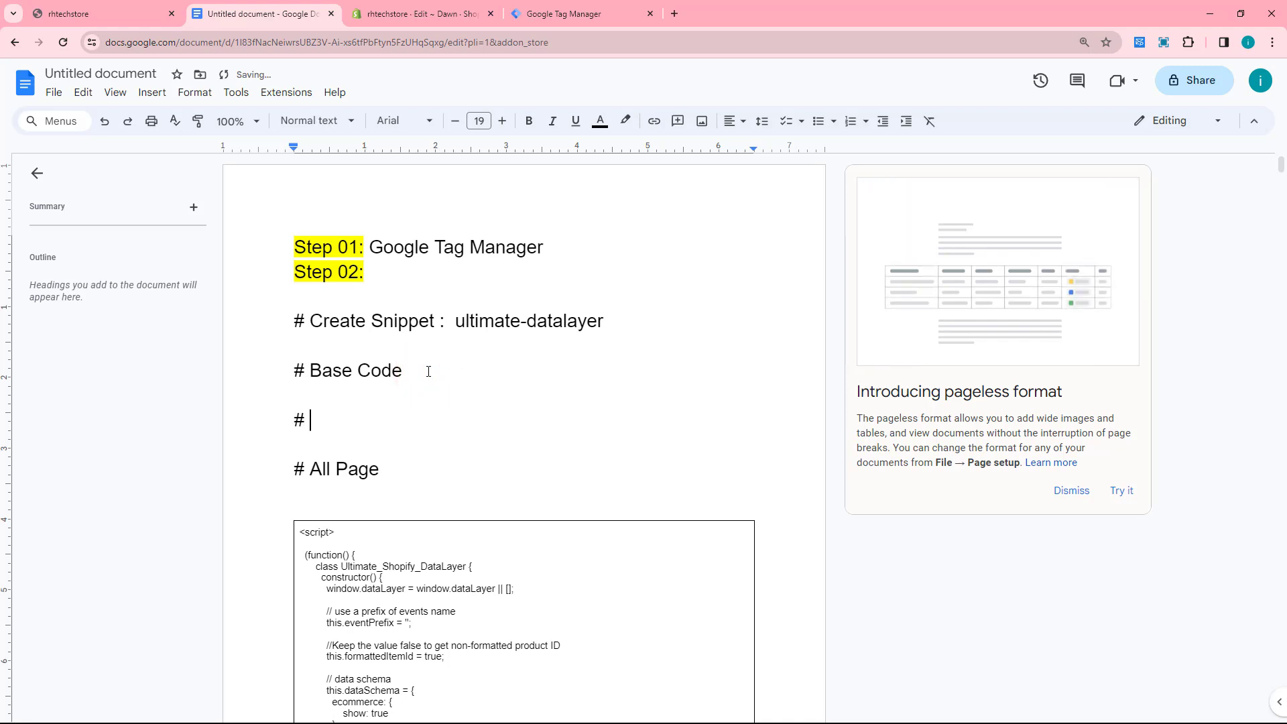
type("{% include 'ultimate-datalayer' %}")
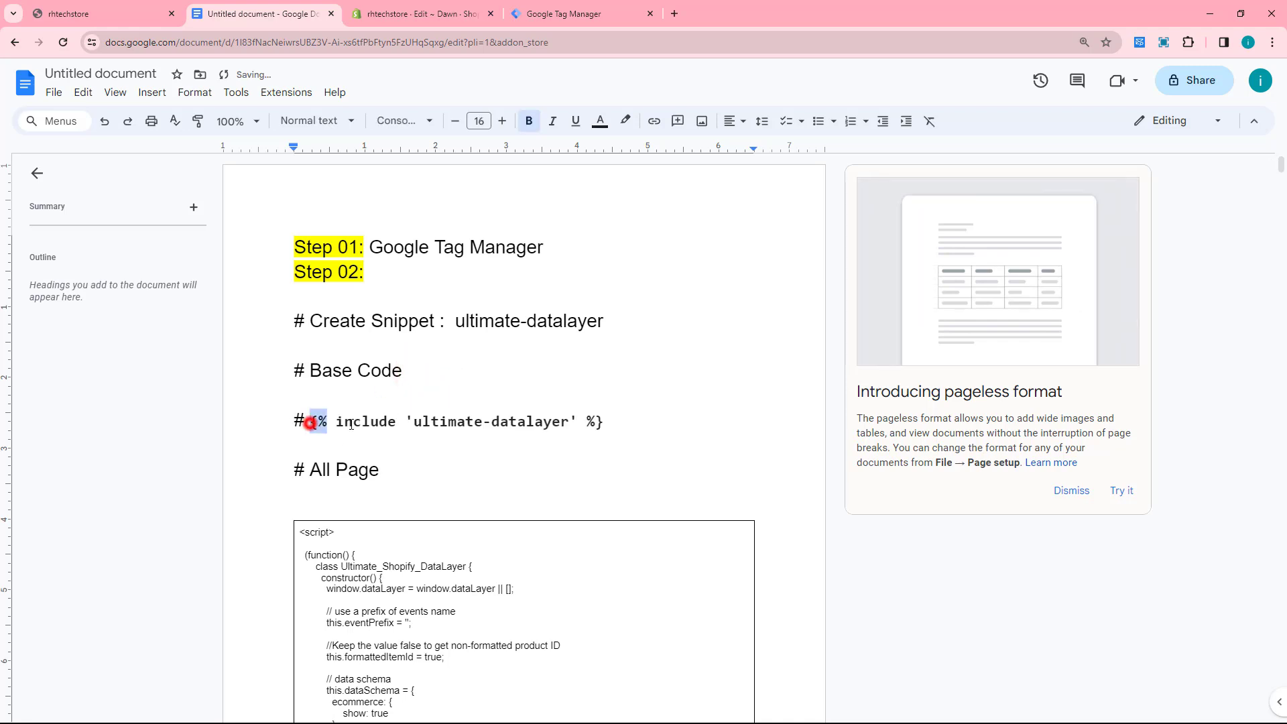
Copy {% include 'ultimate-datalayer' %} from the notes, paste it below the End Google Tag Manager comment in Shopify's theme.liquid, and save the file.
left_click_drag(310, 421, 628, 409)
right_click(623, 423)
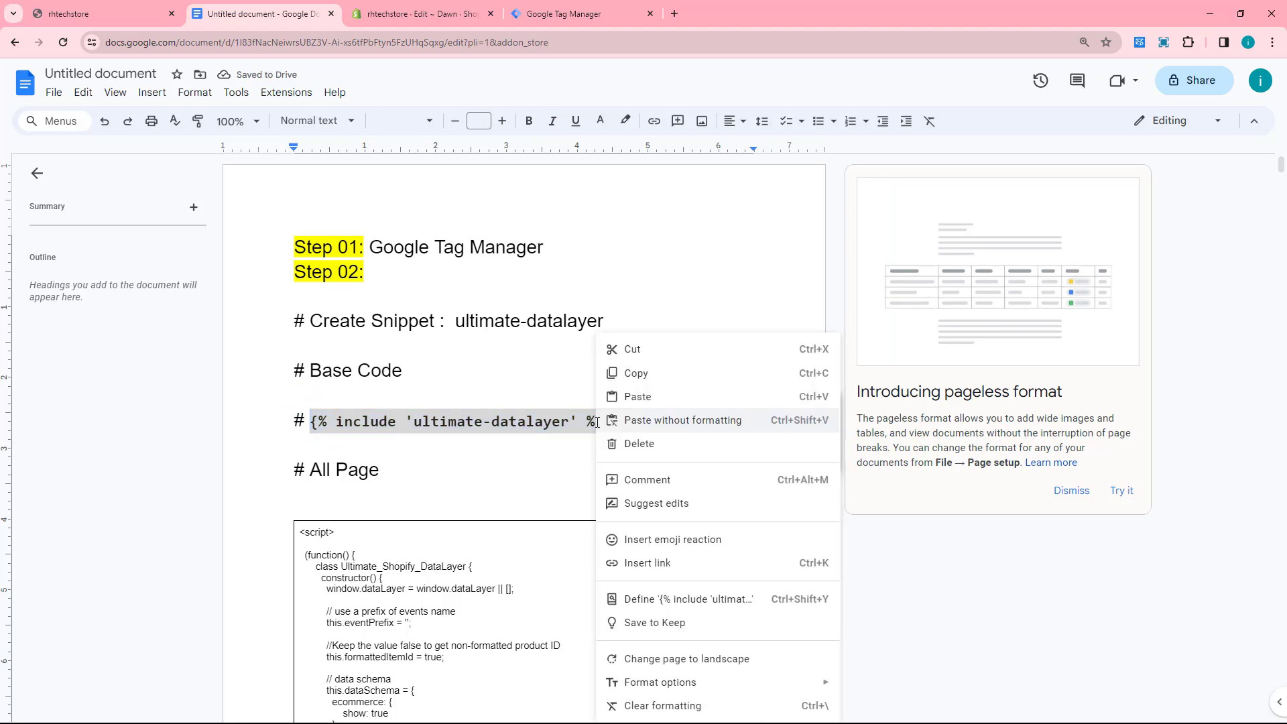
left_click(655, 382)
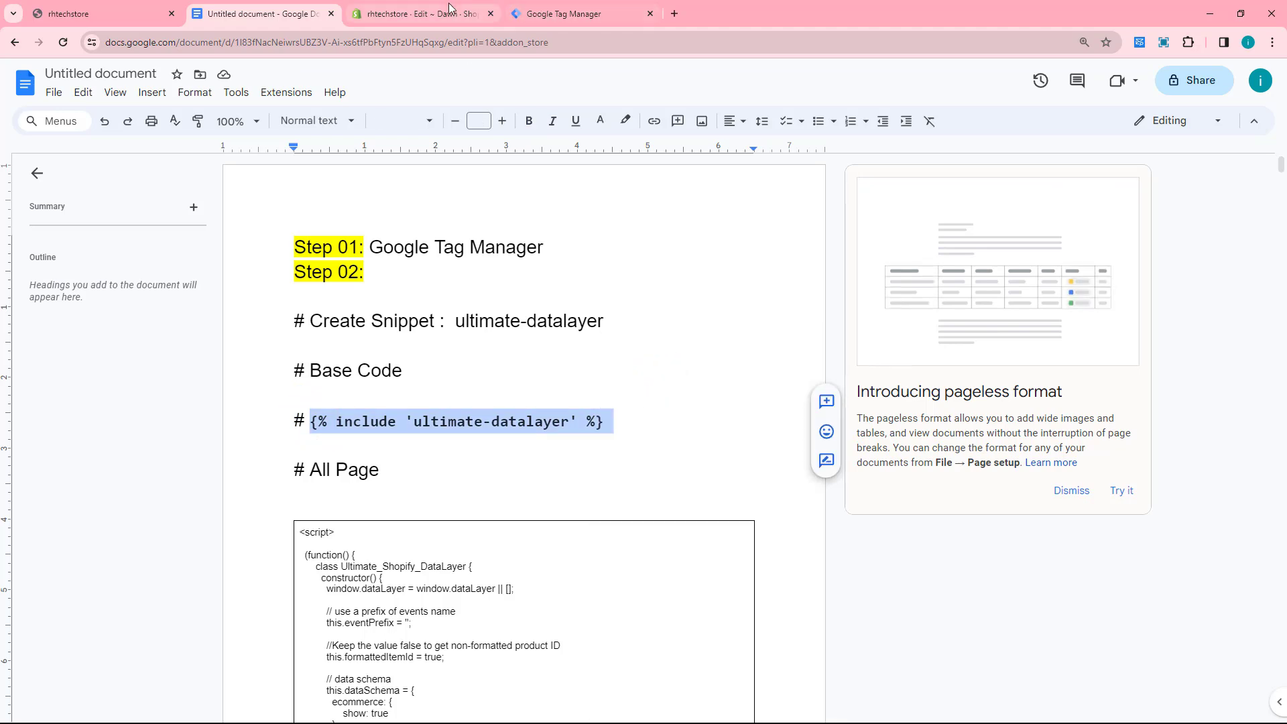
left_click(447, 8)
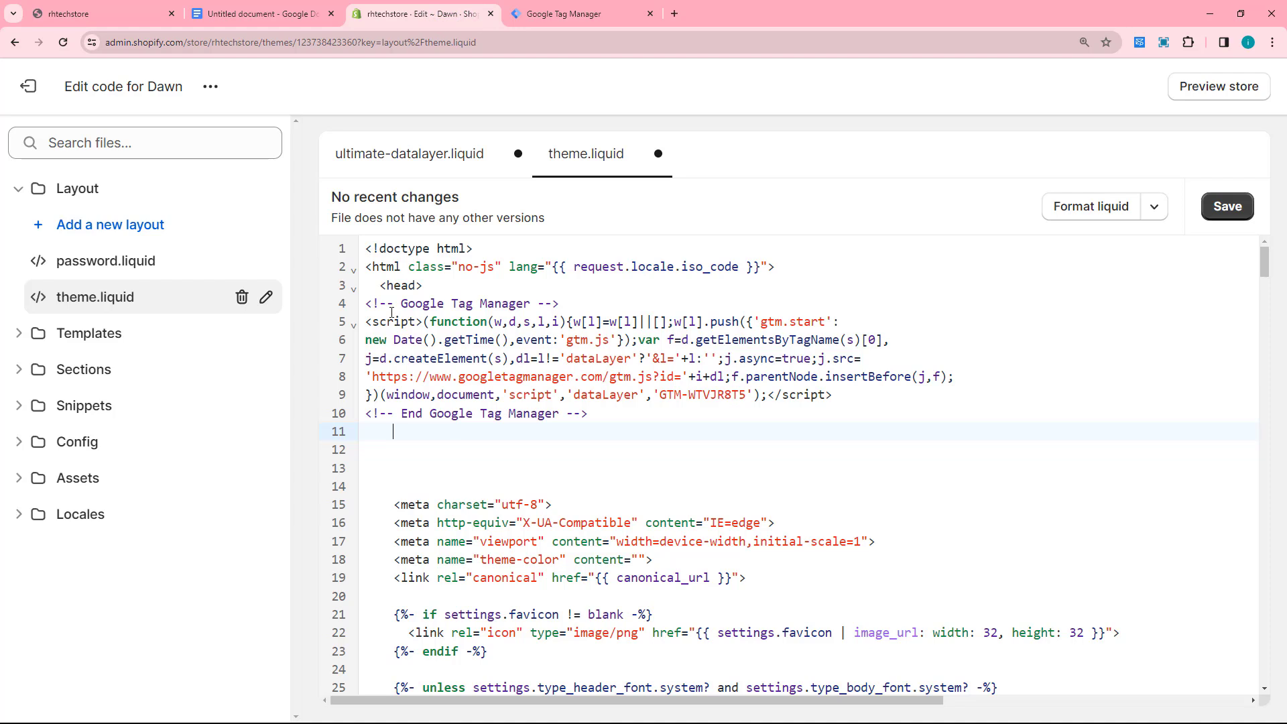
right_click(402, 431)
left_click(432, 276)
left_click(1227, 207)
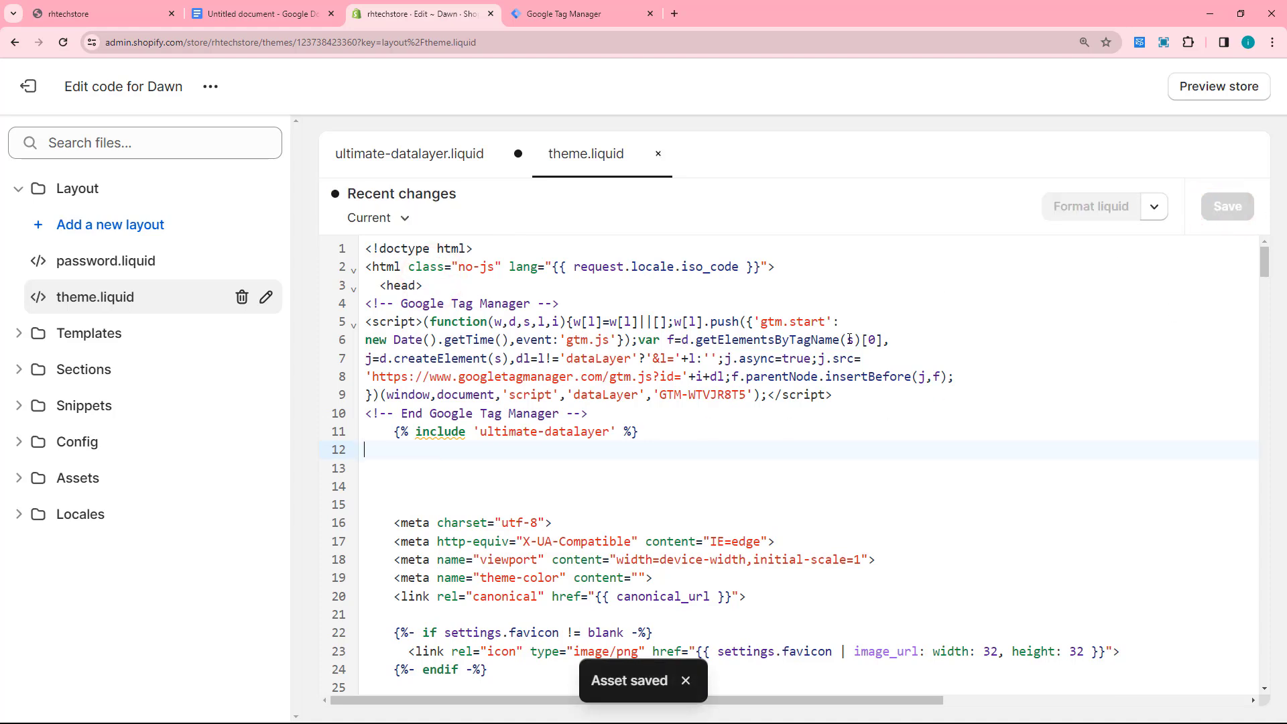
Compare the snippet name in theme.liquid's include line with the open ultimate-datalayer.liquid file.
left_click_drag(480, 433, 607, 431)
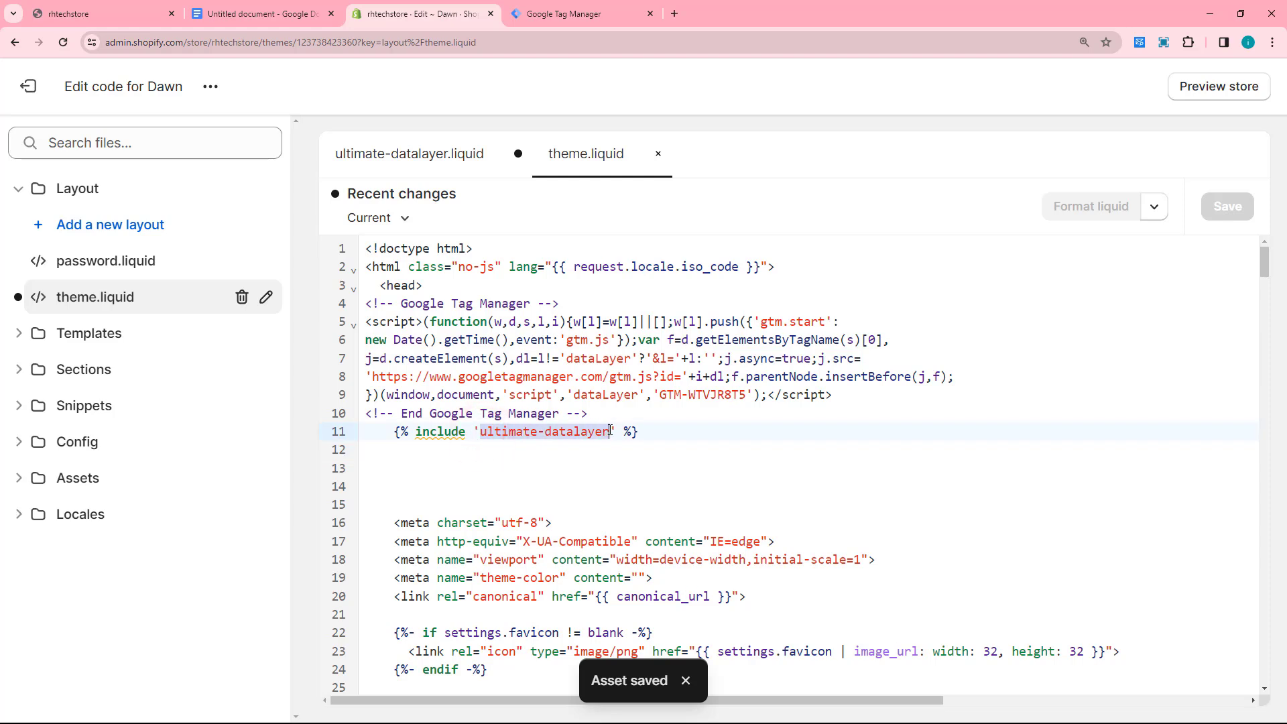
left_click(418, 160)
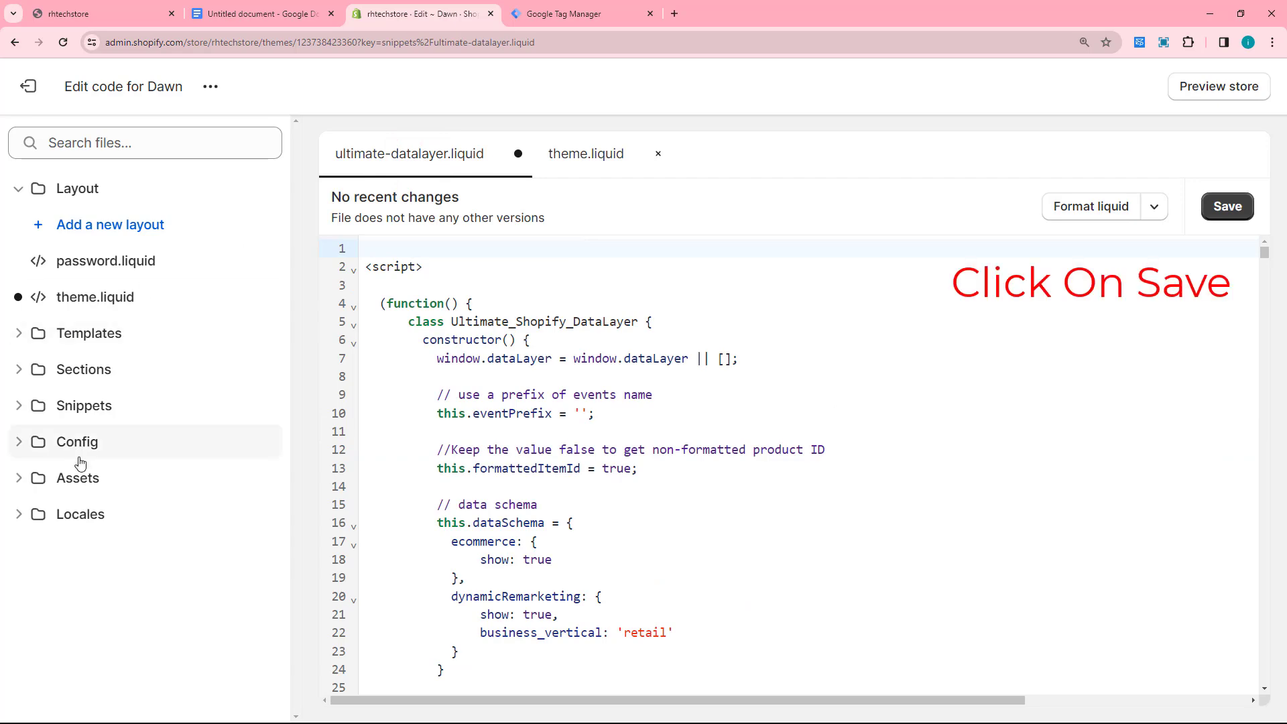
left_click(579, 154)
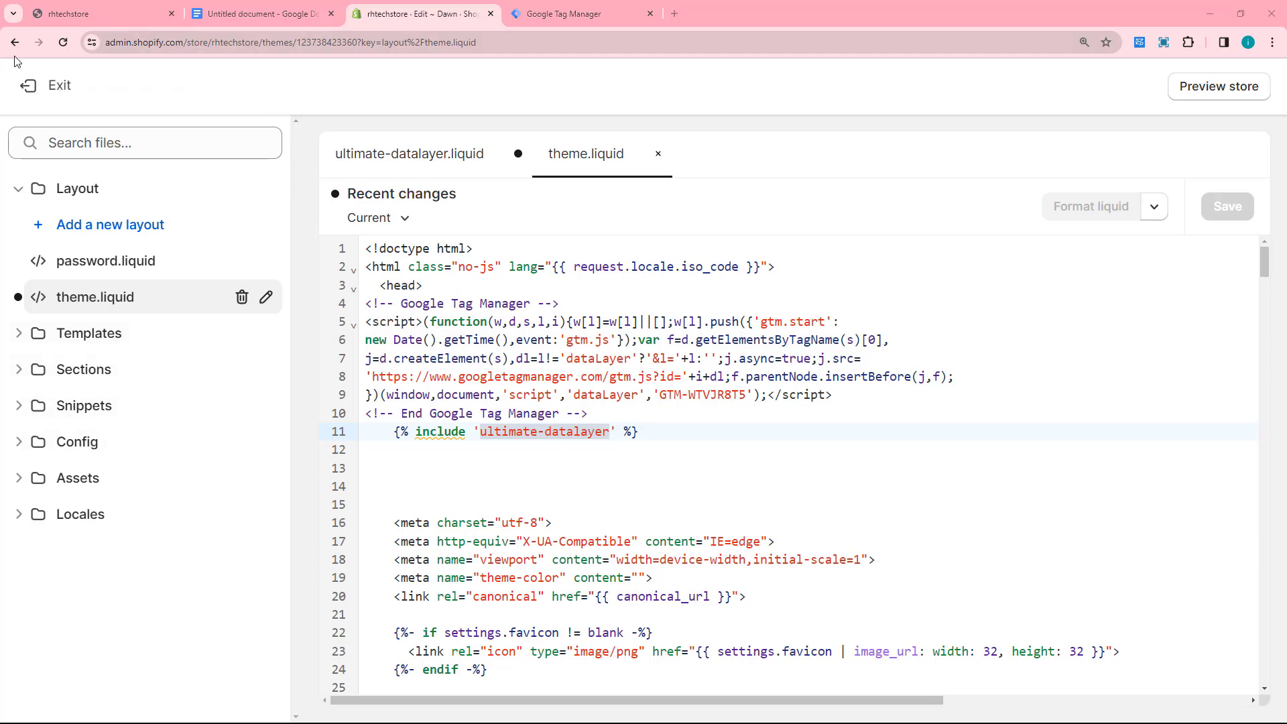
Exit the theme code editor, leaving the page with unsaved changes, and open the store's Checkout settings.
left_click(28, 86)
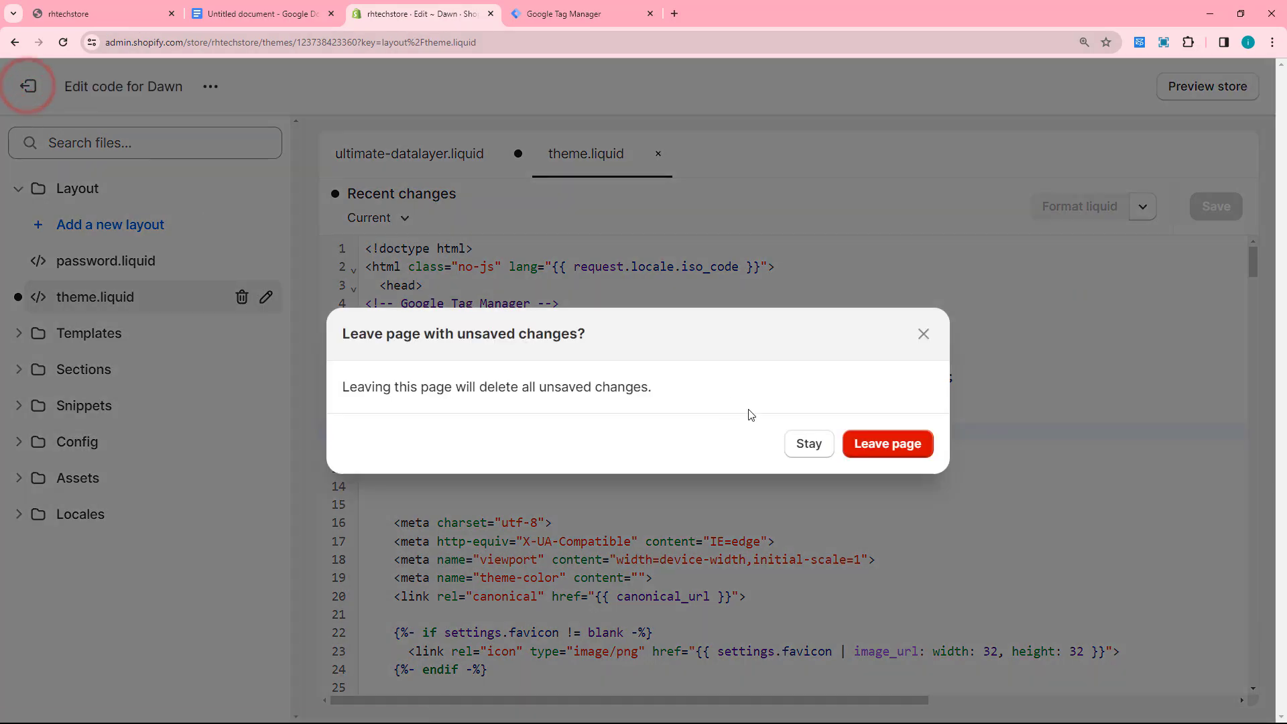
left_click(887, 443)
scroll(73, 459, "down", 1)
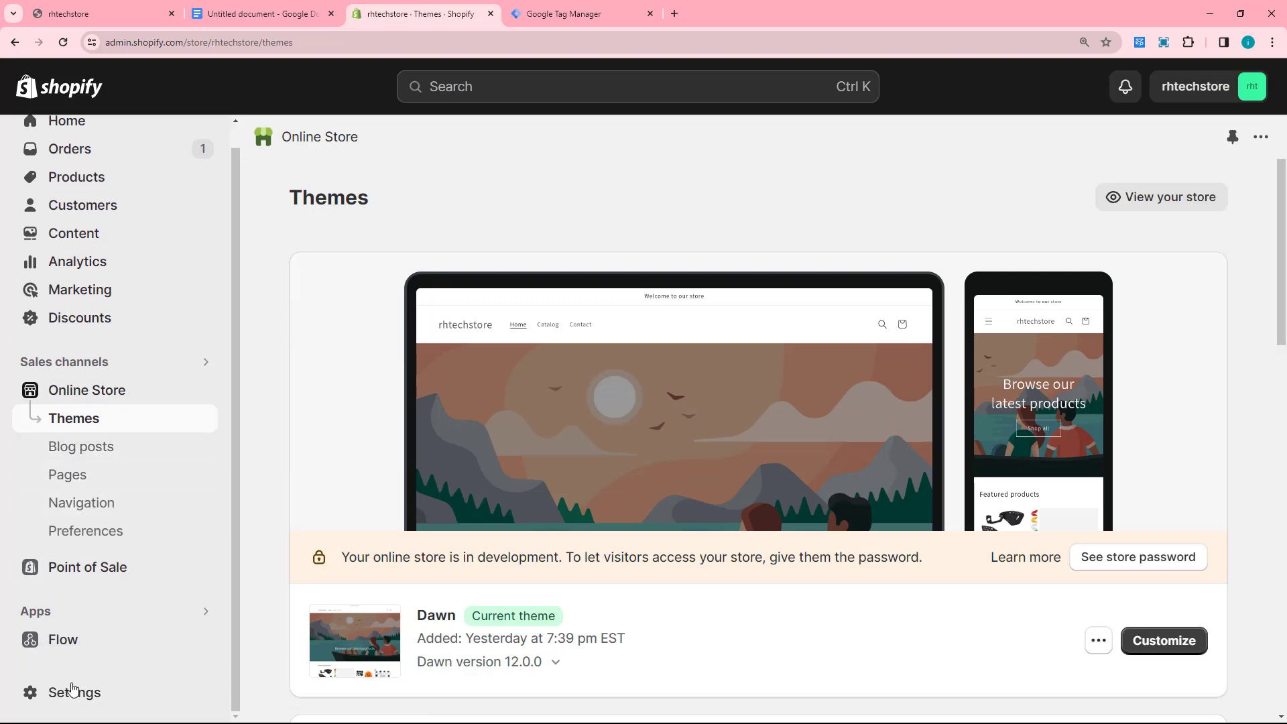
left_click(67, 690)
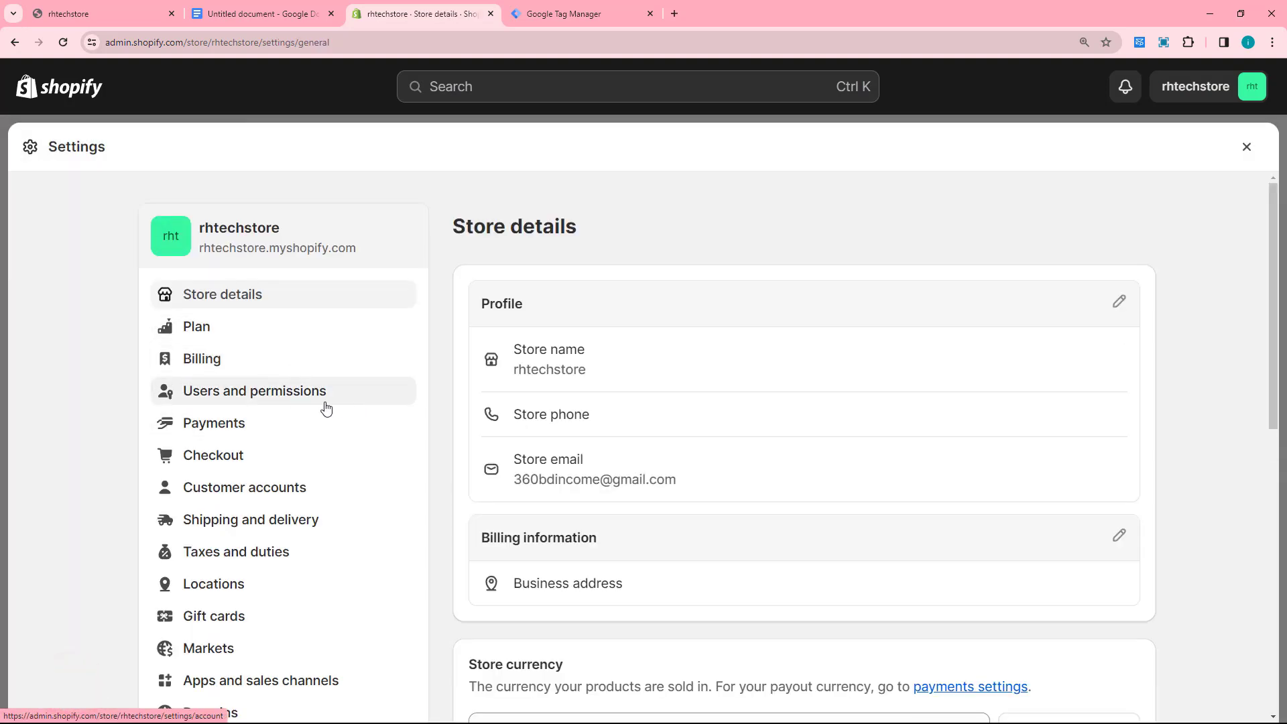
left_click(236, 457)
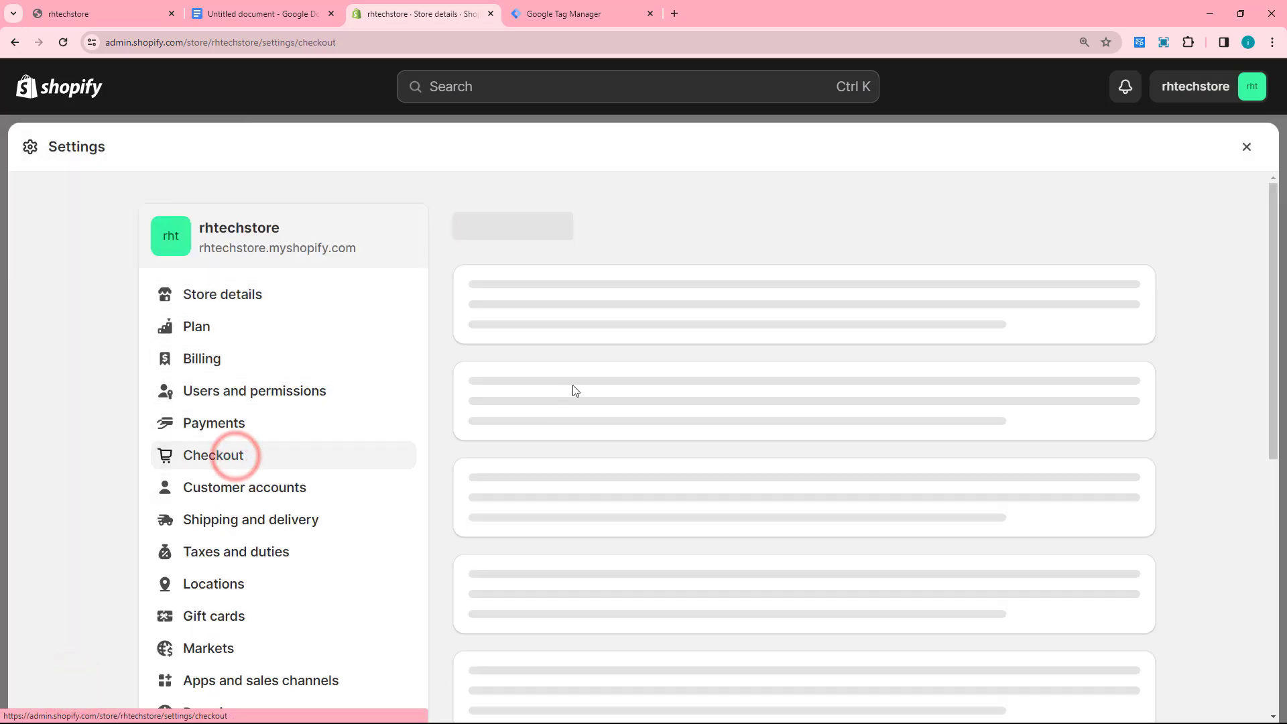
Place the cursor in the Additional scripts field of the Order status page section.
scroll(653, 406, "down", 1)
scroll(651, 411, "down", 20)
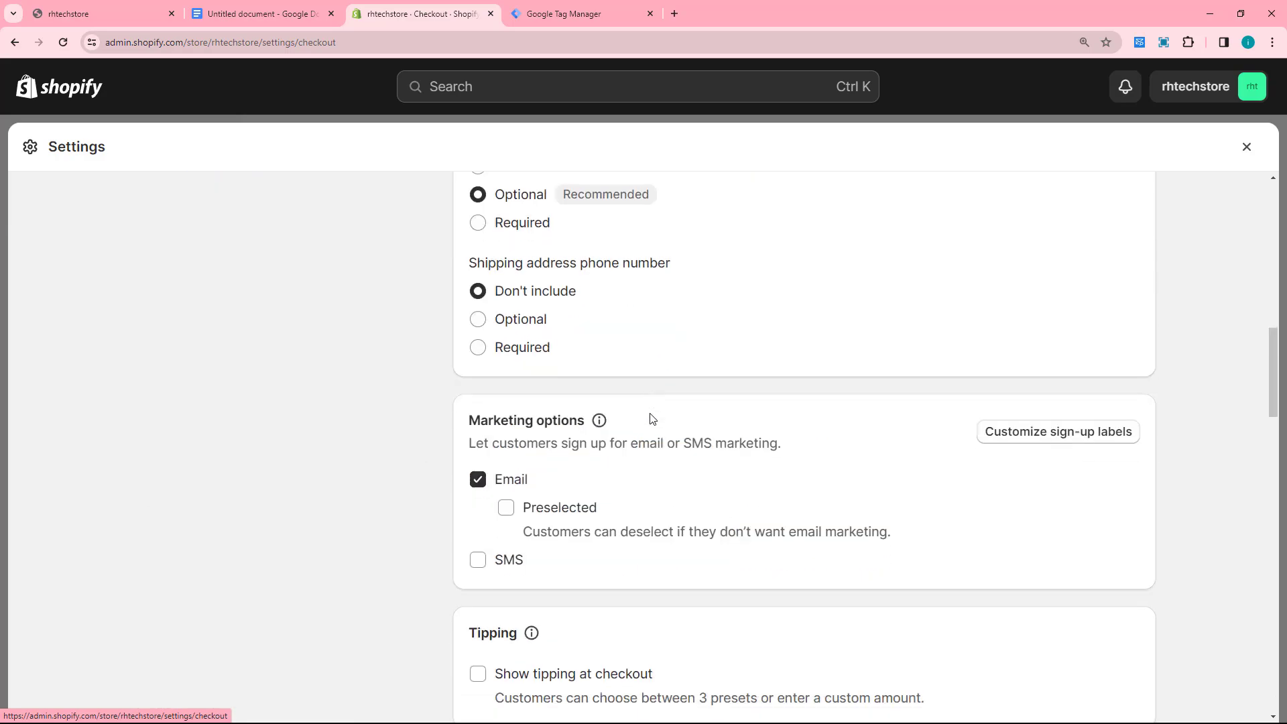
scroll(649, 414, "down", 14)
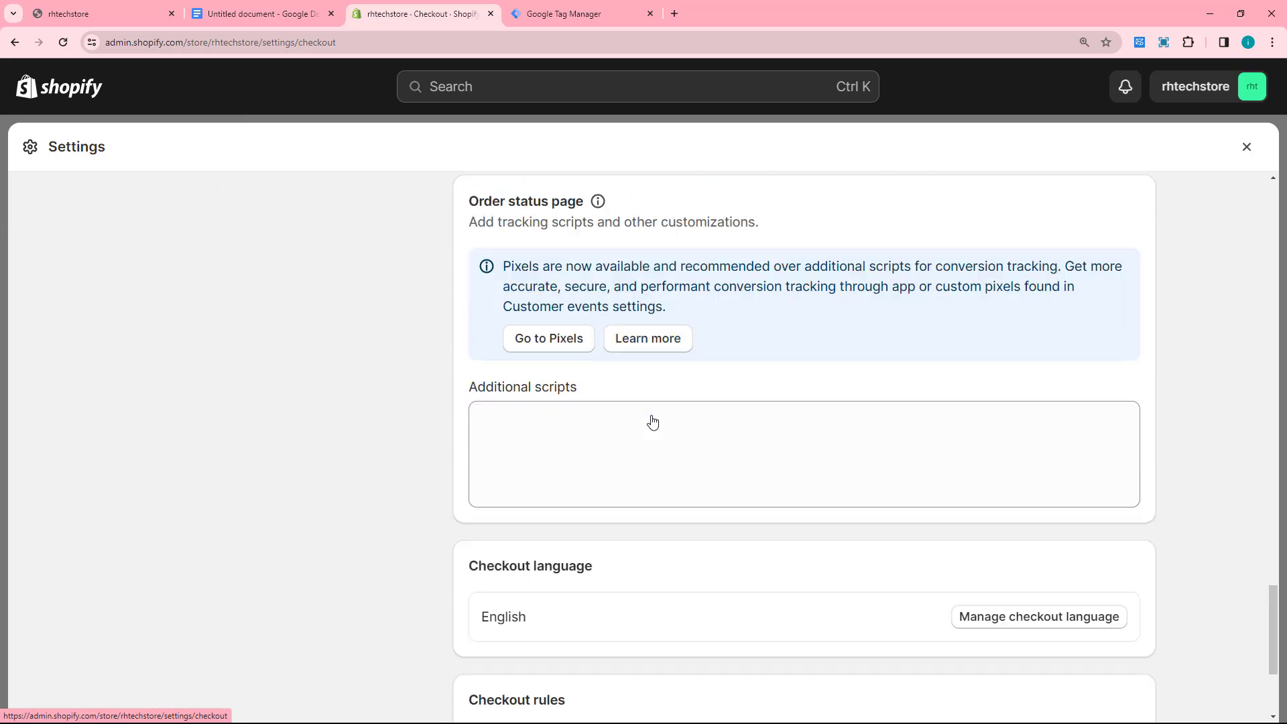
scroll(525, 319, "up", 3)
scroll(524, 319, "up", 1)
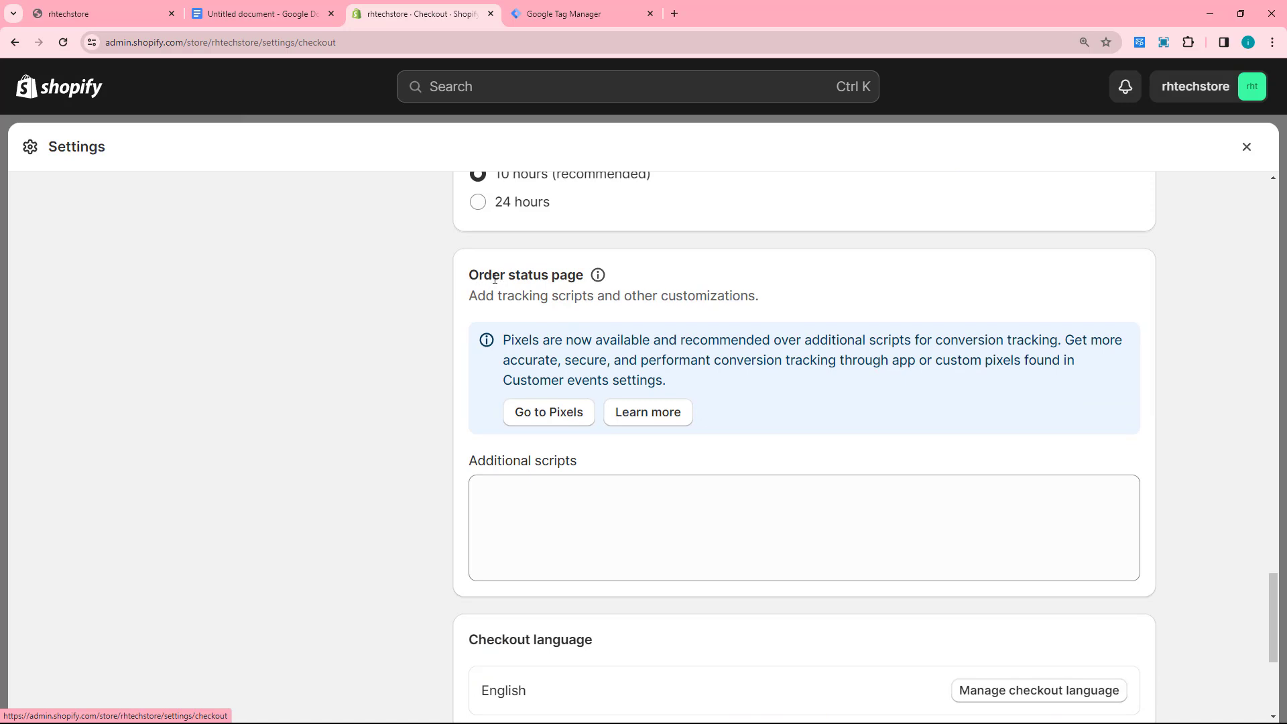
left_click(511, 489)
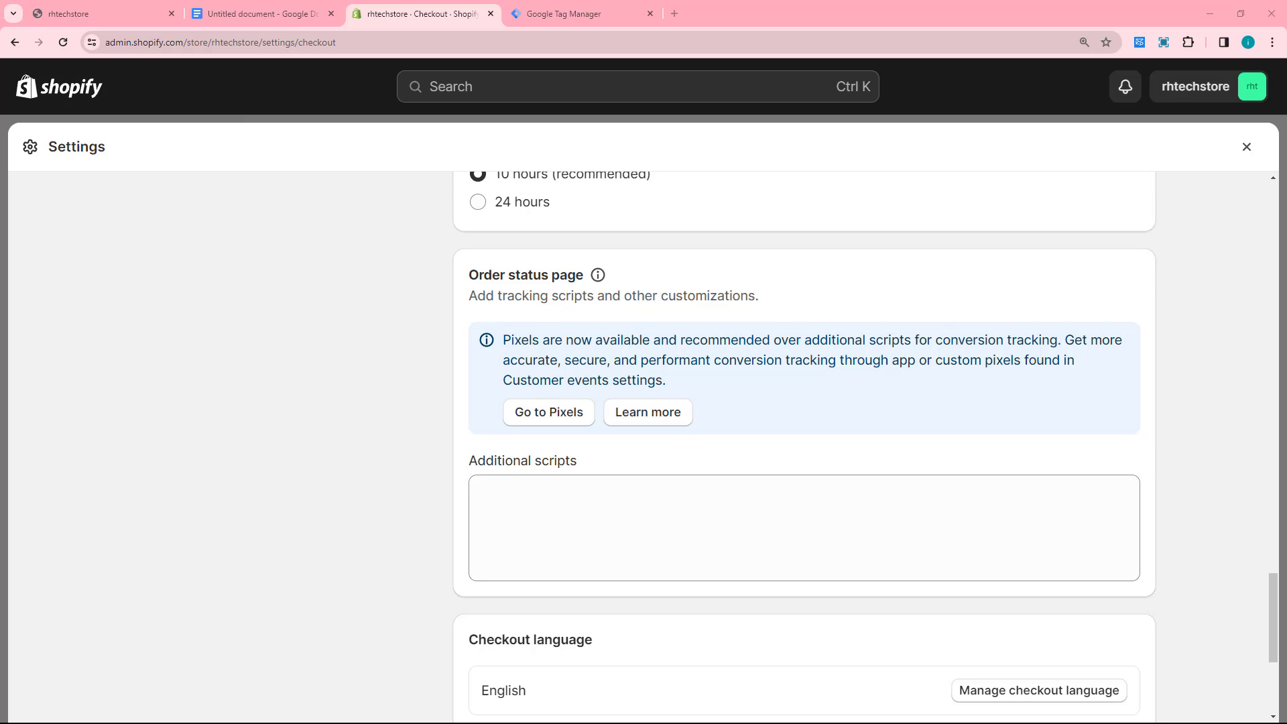
Switch to the Google Docs notes and add "Step 03: Check Out Code" below the script box at the document's end.
left_click(269, 12)
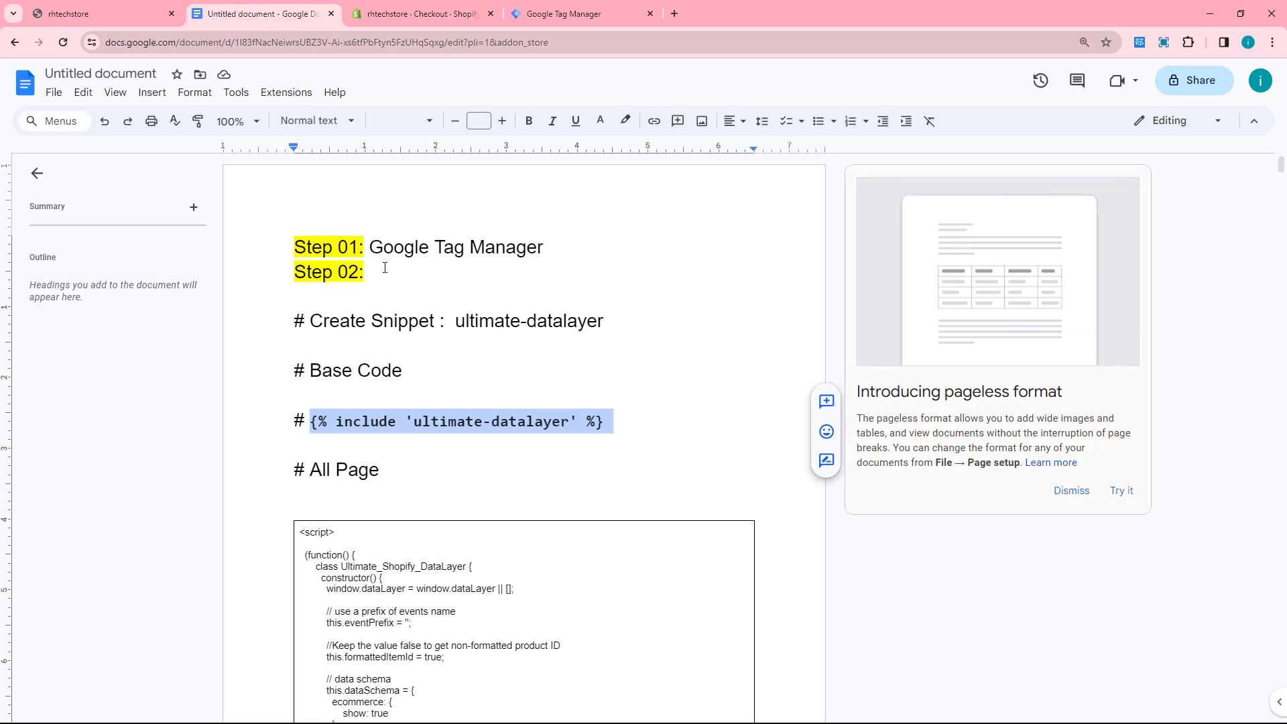
scroll(357, 310, "down", 20)
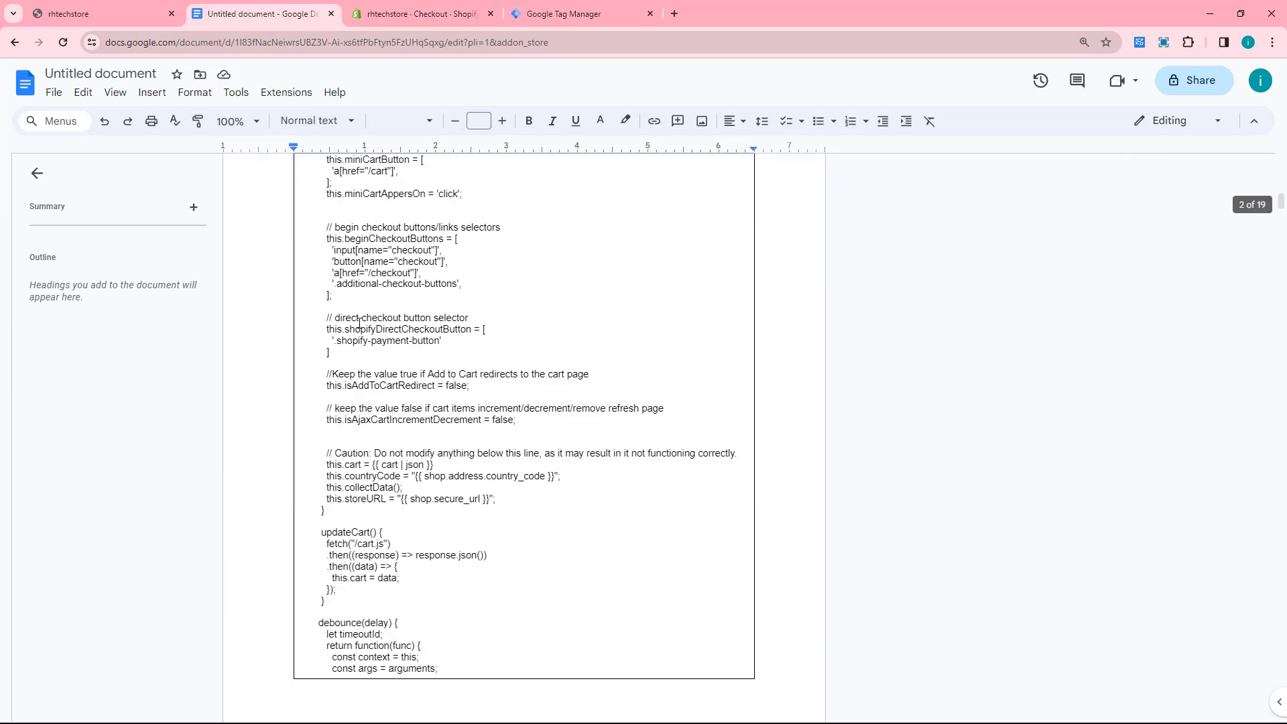
left_click_drag(1280, 288, 1258, 718)
left_click(305, 303)
type("Step 03: Check Out Code")
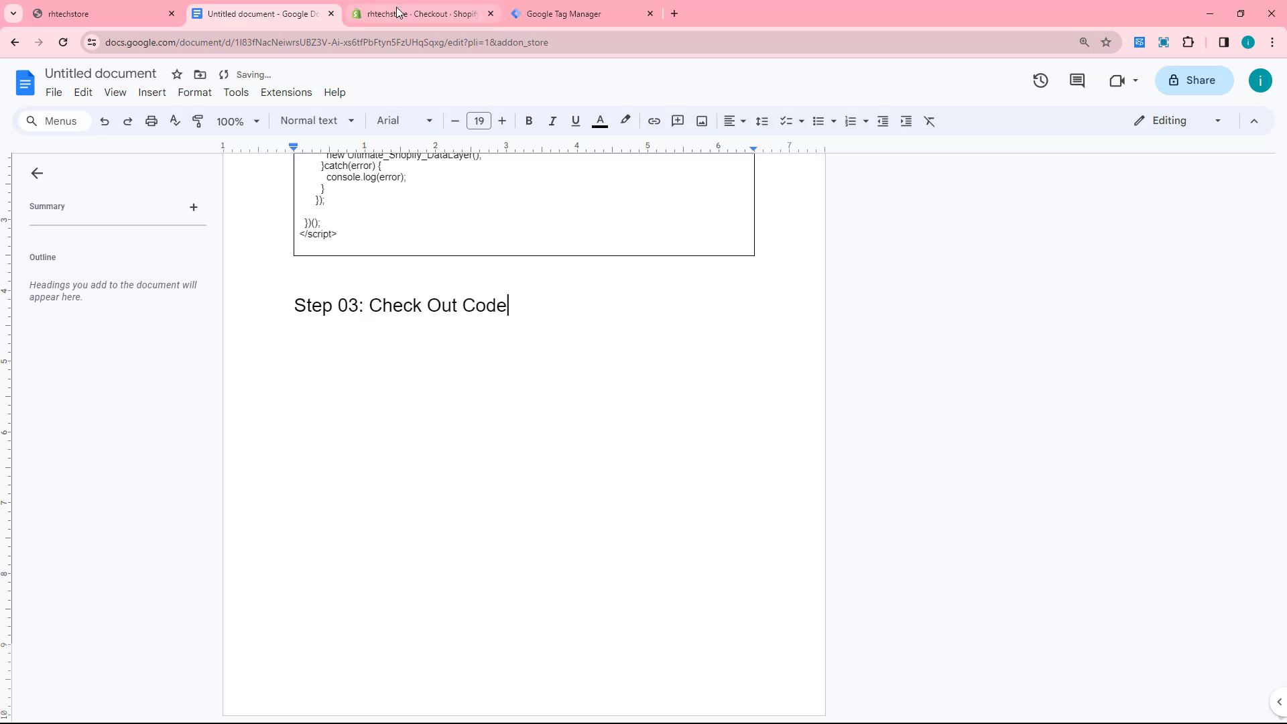
Paste the checkout GTM DataLayer script into the notes two lines below "Step 03: Check Out Code".
left_click(398, 13)
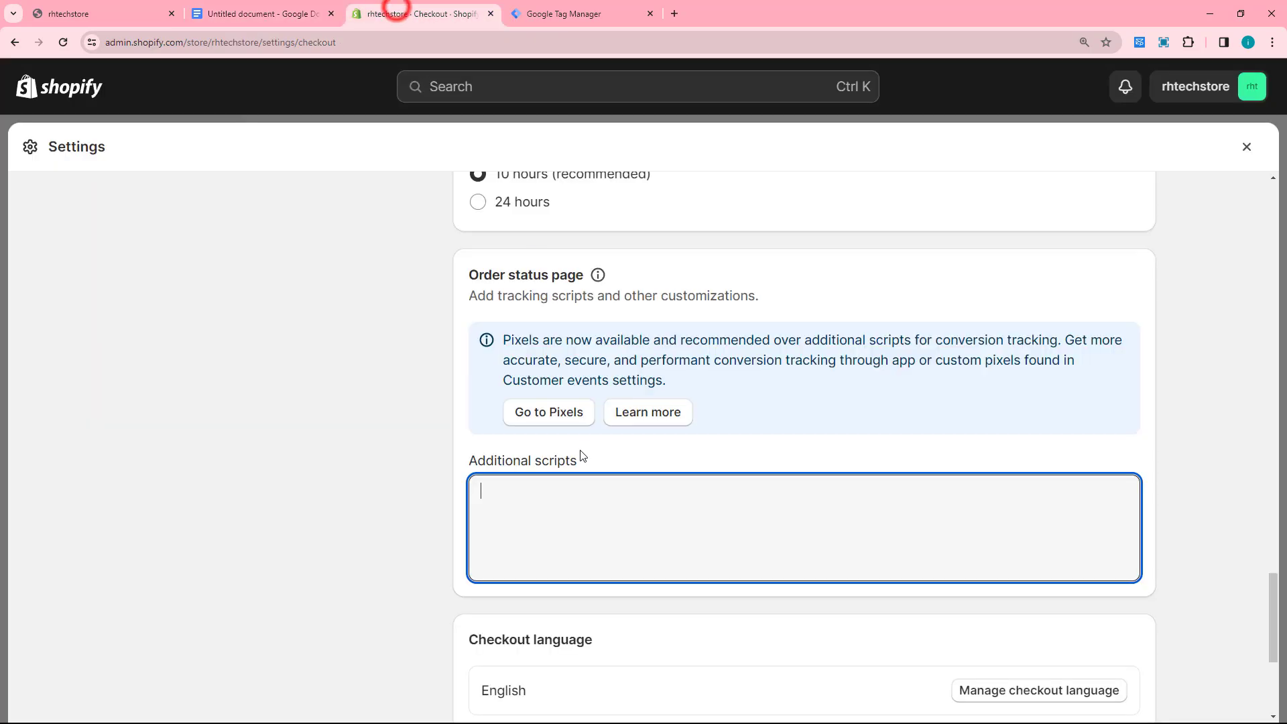
left_click(303, 8)
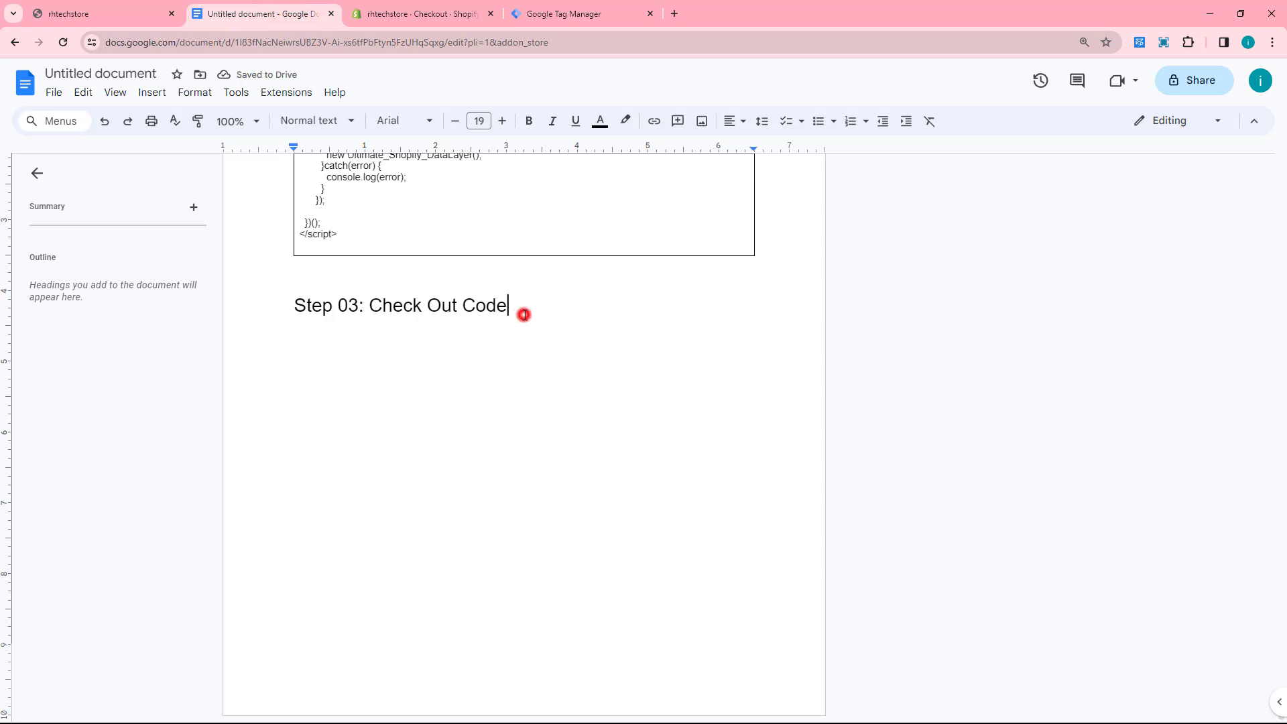
key("Return")
key("Return")
key("ctrl+v")
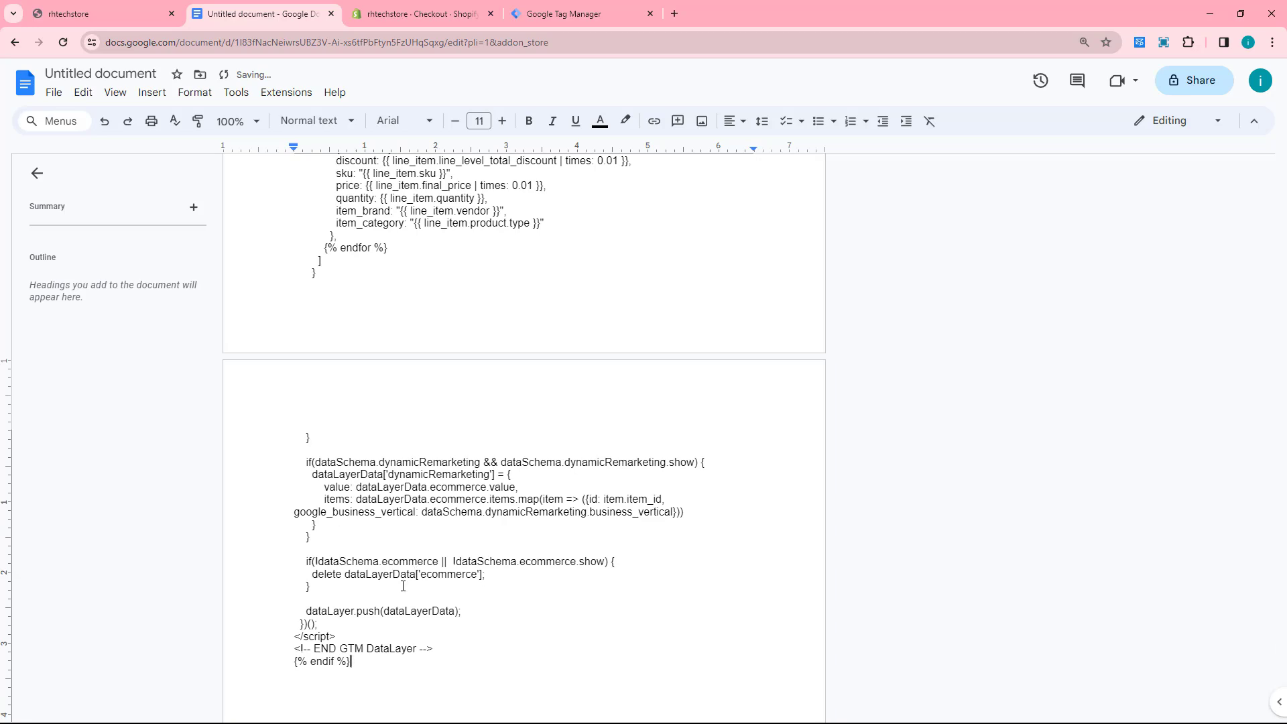
Highlight "Step 03" in the "Step 03: Check Out Code" heading of the notes in yellow.
left_click_drag(357, 664, 329, 30)
scroll(660, 398, "down", 10)
scroll(660, 397, "down", 20)
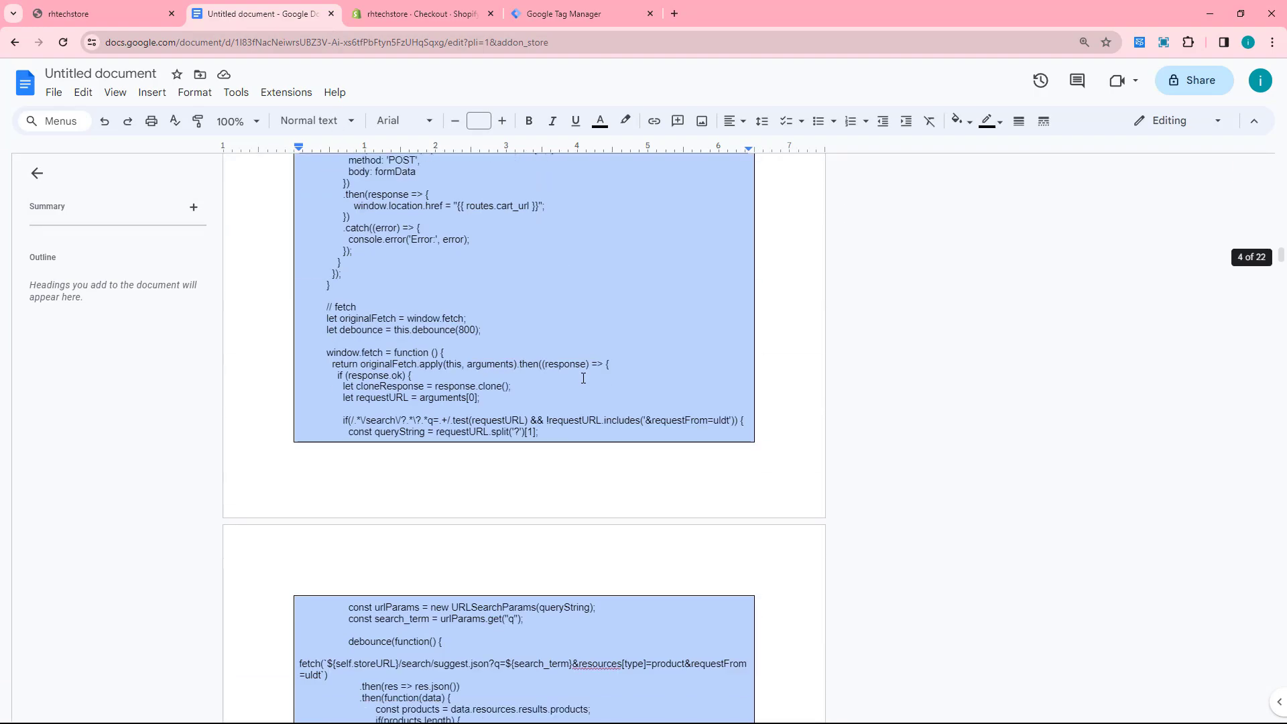
scroll(580, 378, "down", 20)
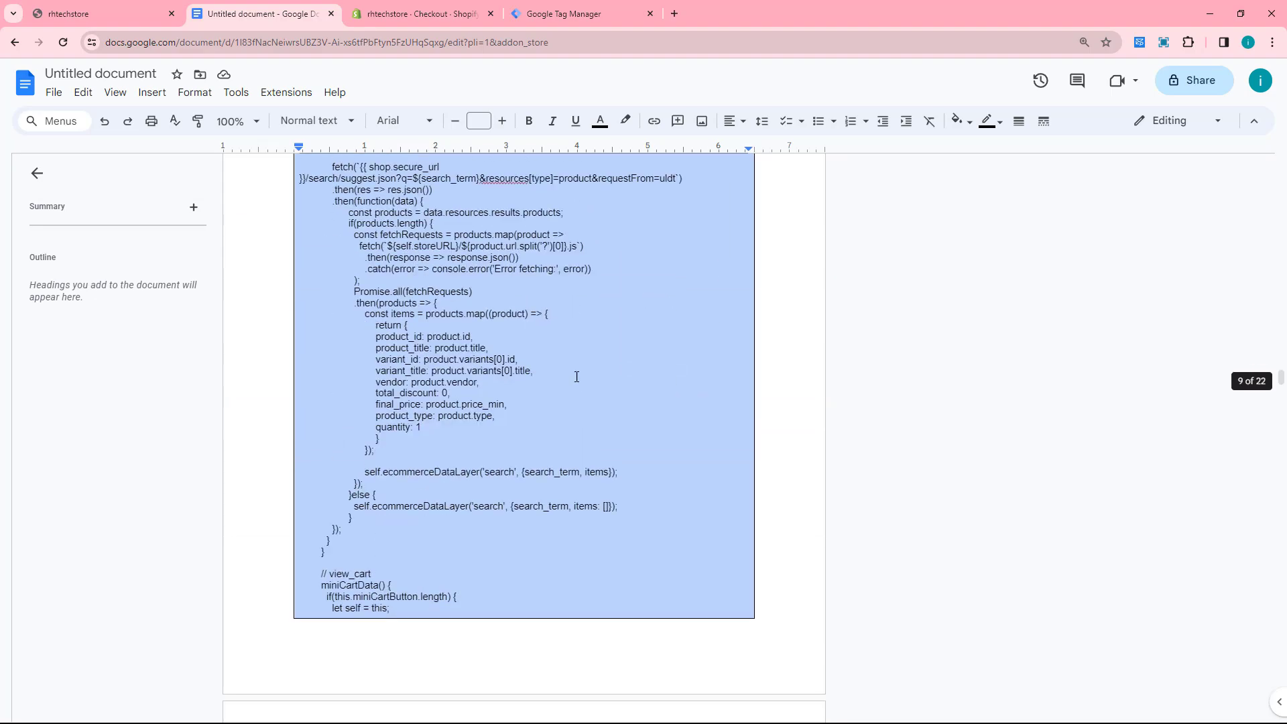
scroll(577, 376, "down", 20)
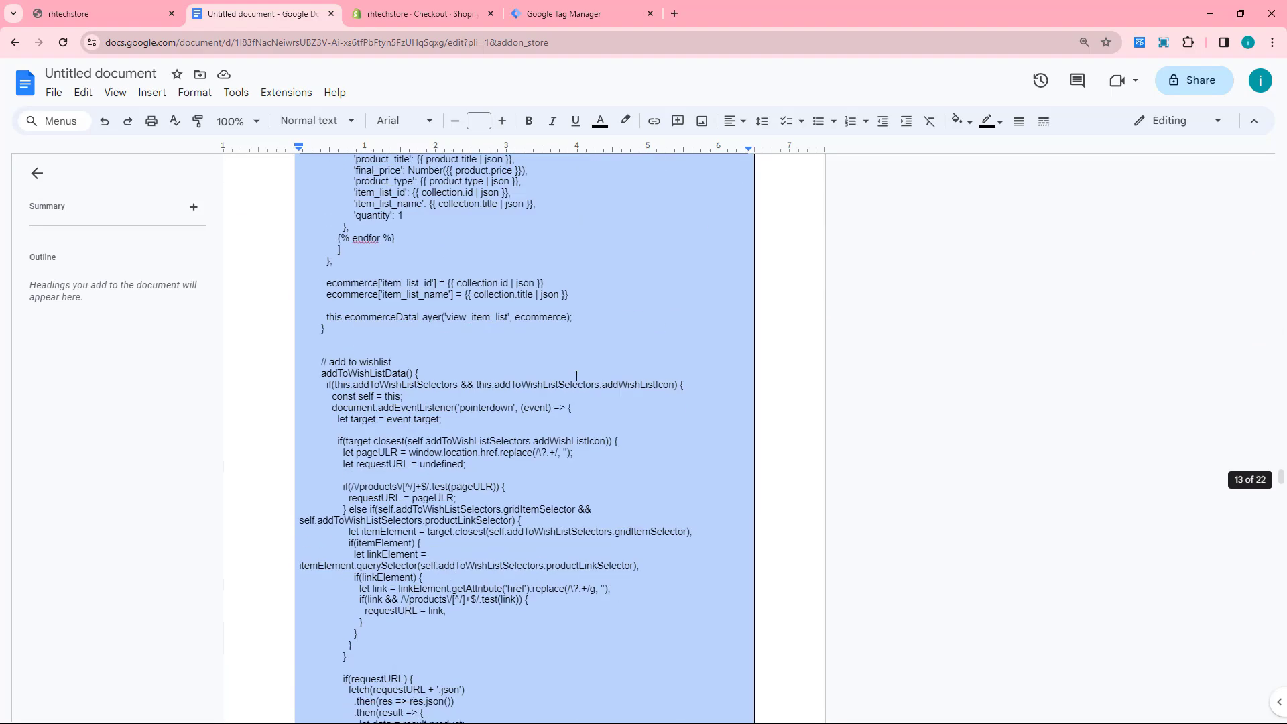
scroll(577, 376, "down", 20)
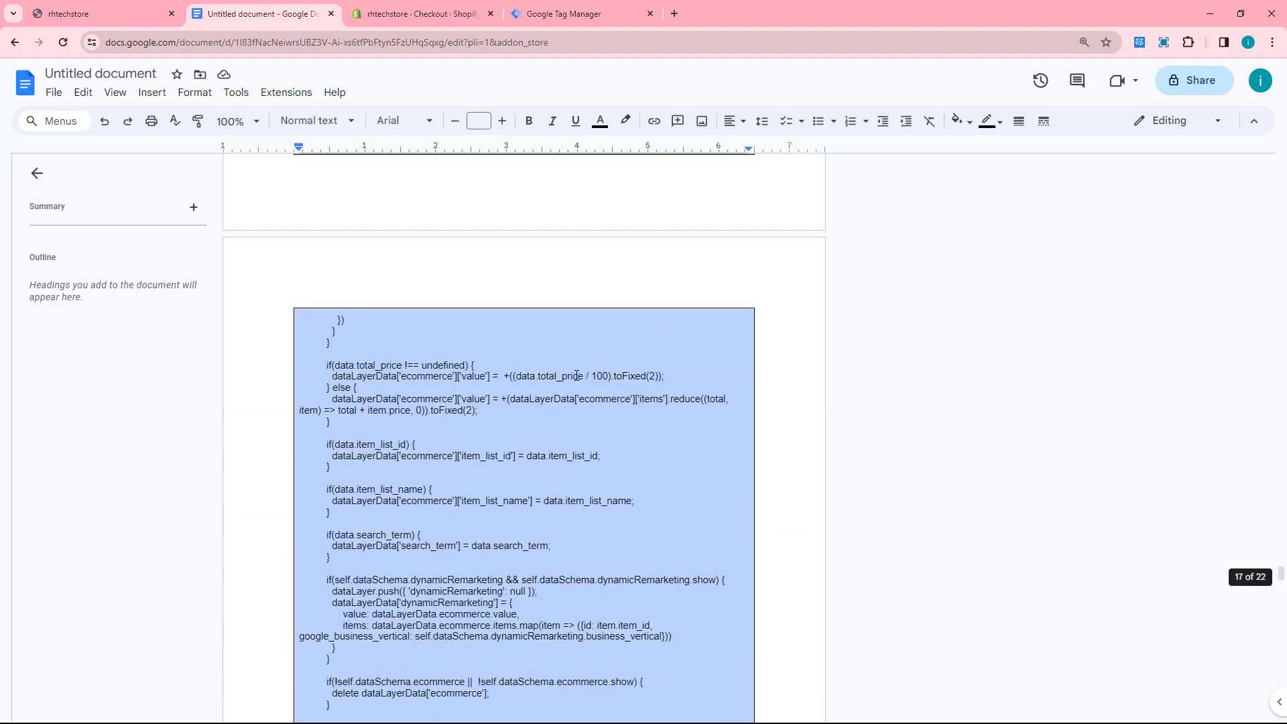
scroll(576, 376, "down", 8)
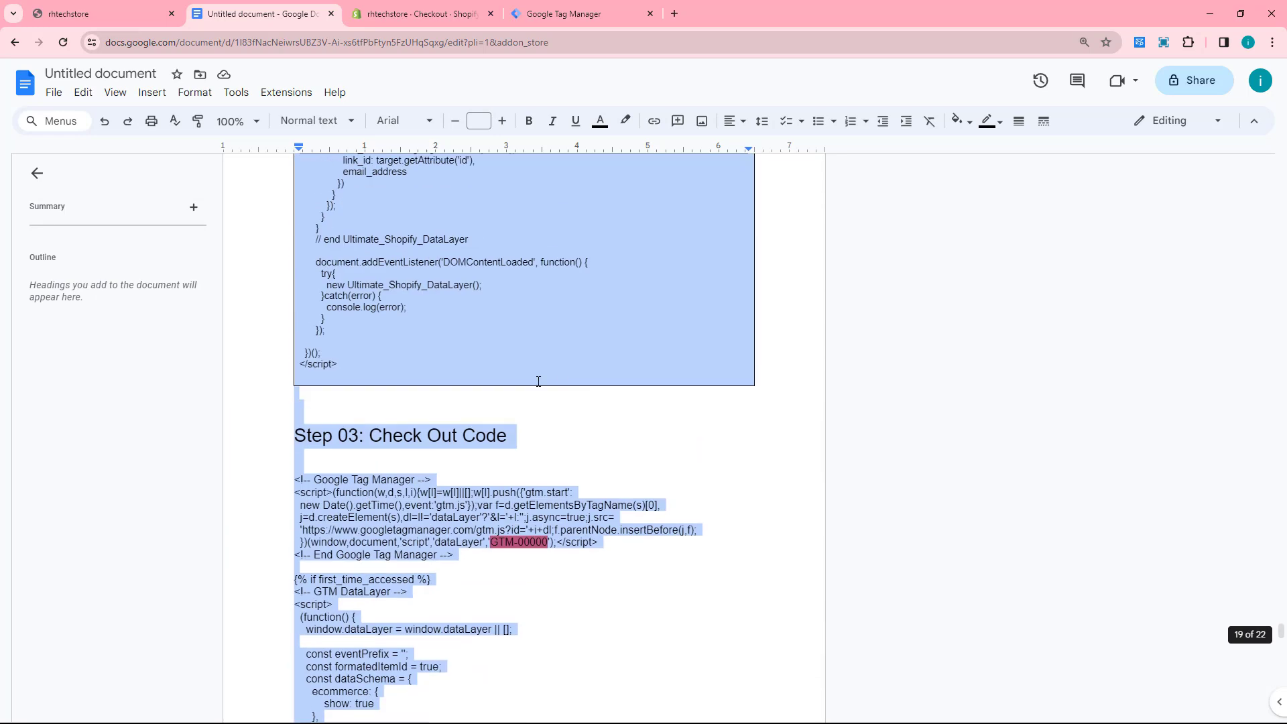
left_click(401, 432)
left_click_drag(334, 434, 300, 433)
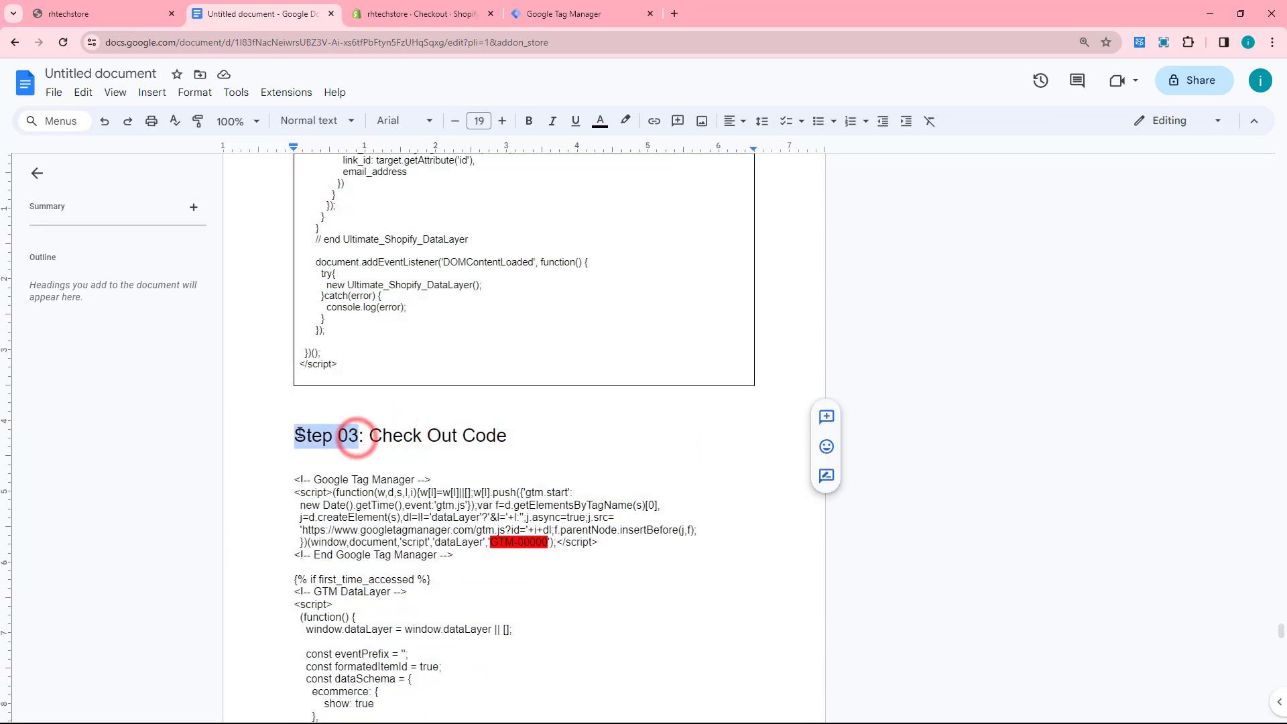
left_click(624, 121)
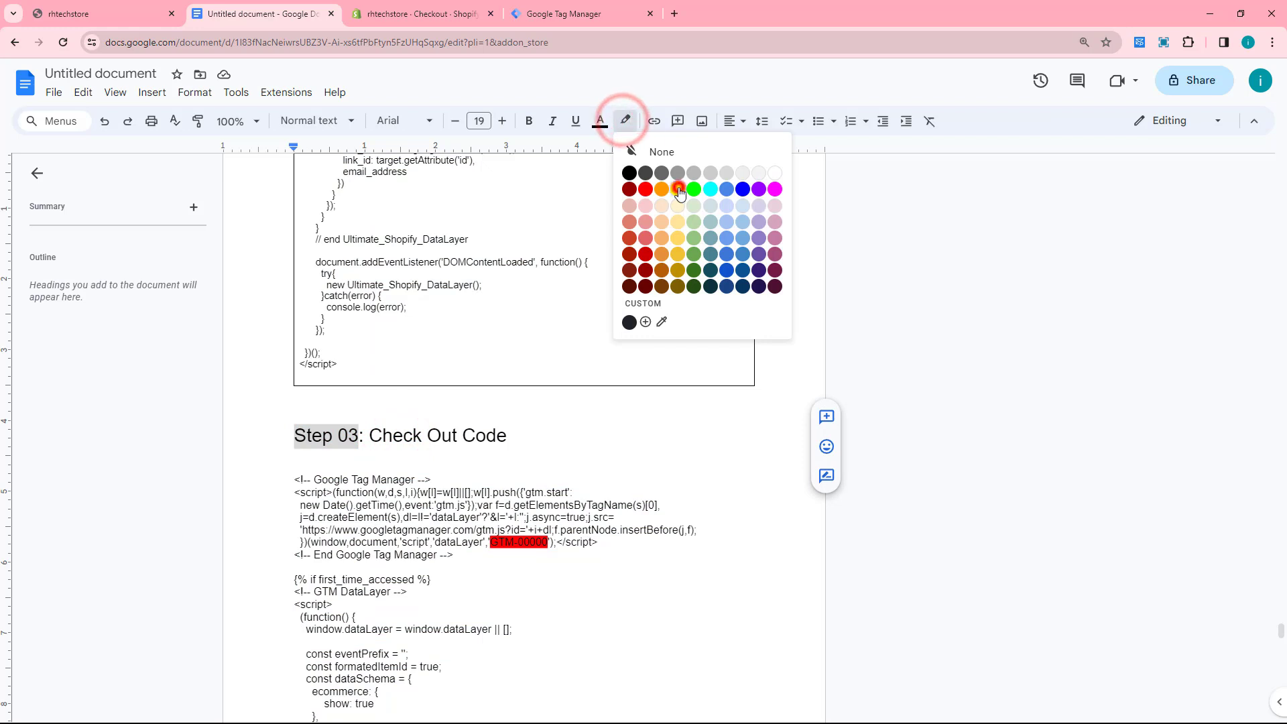
left_click(678, 185)
left_click(347, 457)
left_click_drag(491, 544, 550, 540)
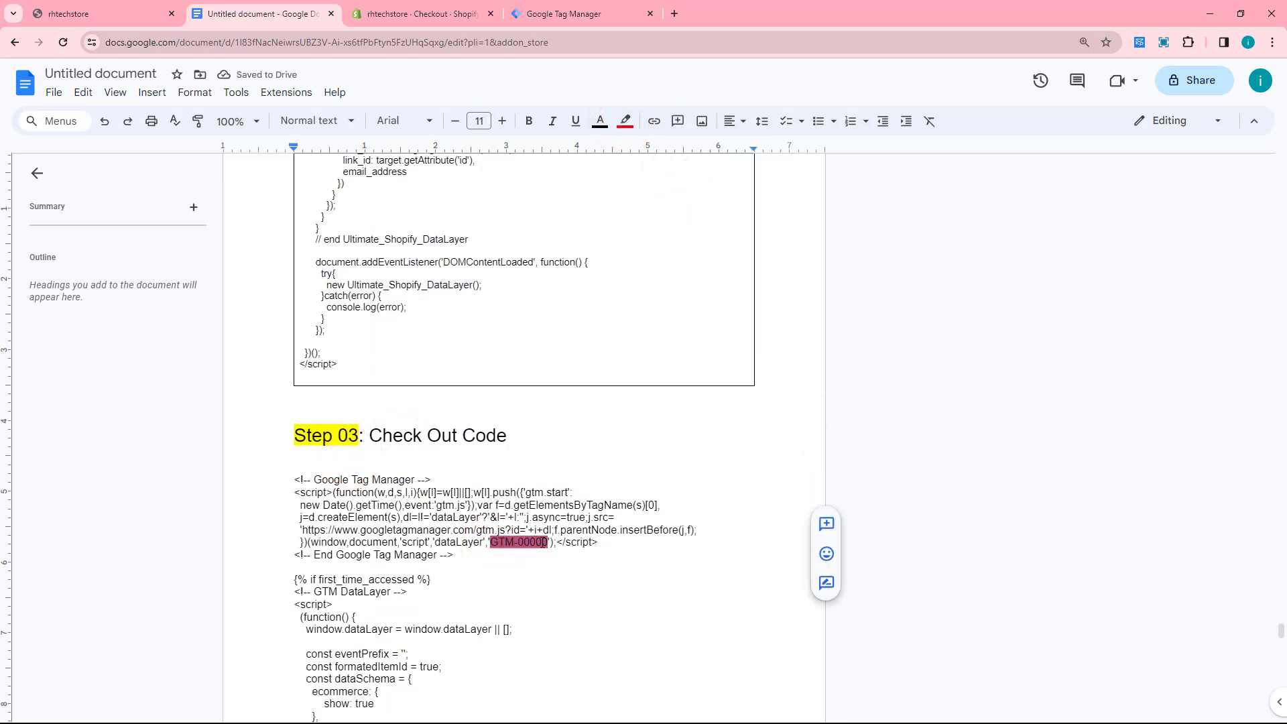
key("BackSpace")
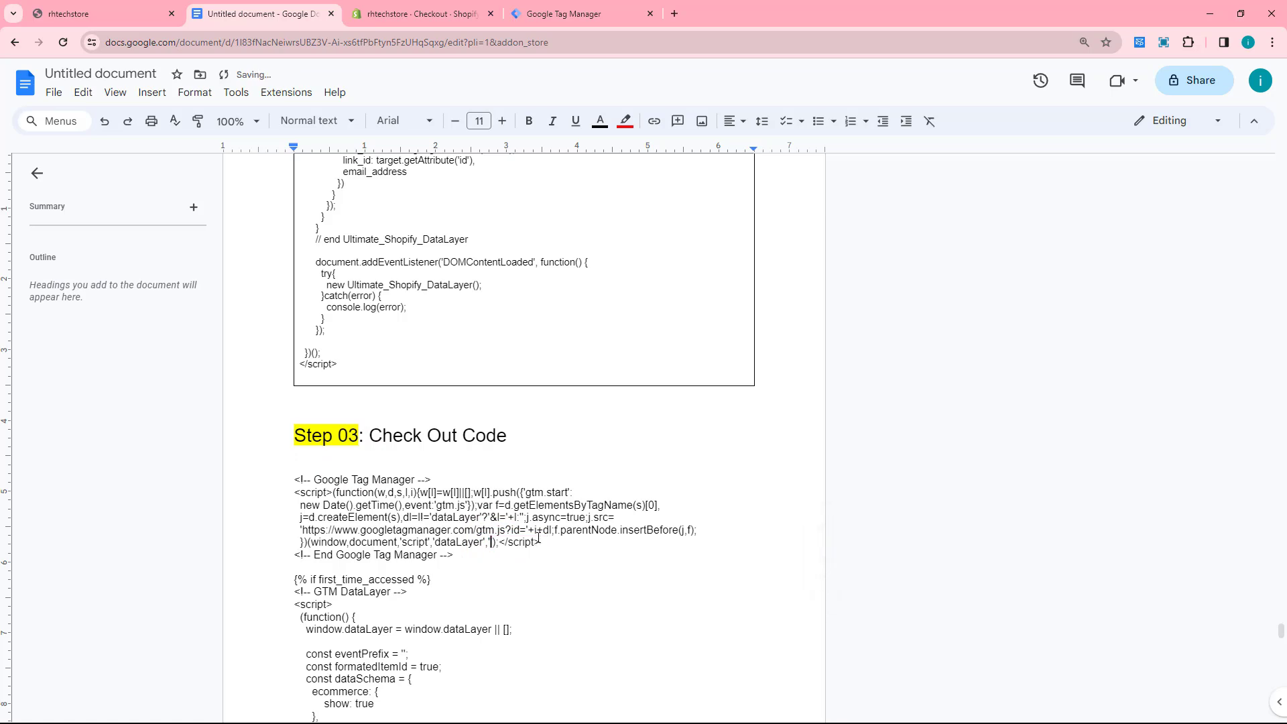
key("ctrl+z")
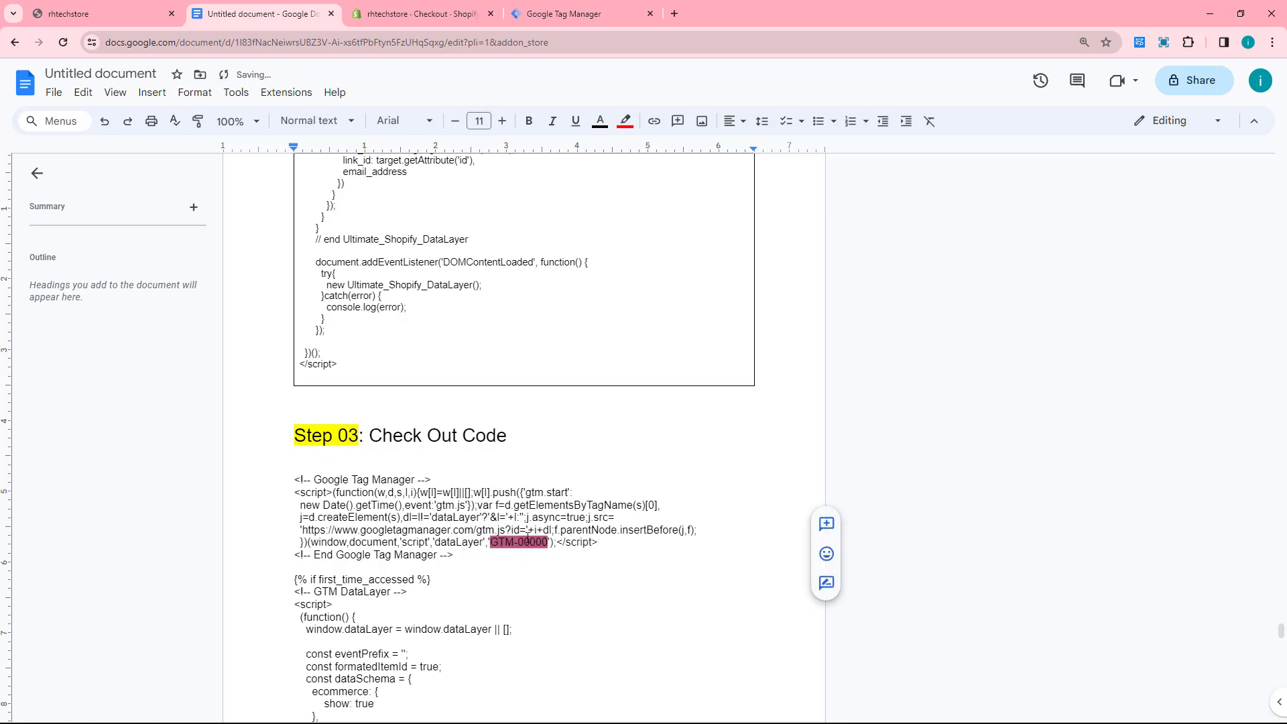
Clear the red highlight from the GTM-00000 placeholder in the Google Tag Manager snippet under the Step 03 heading.
key("ctrl+plus")
key("ctrl+plus")
key("ctrl+plus")
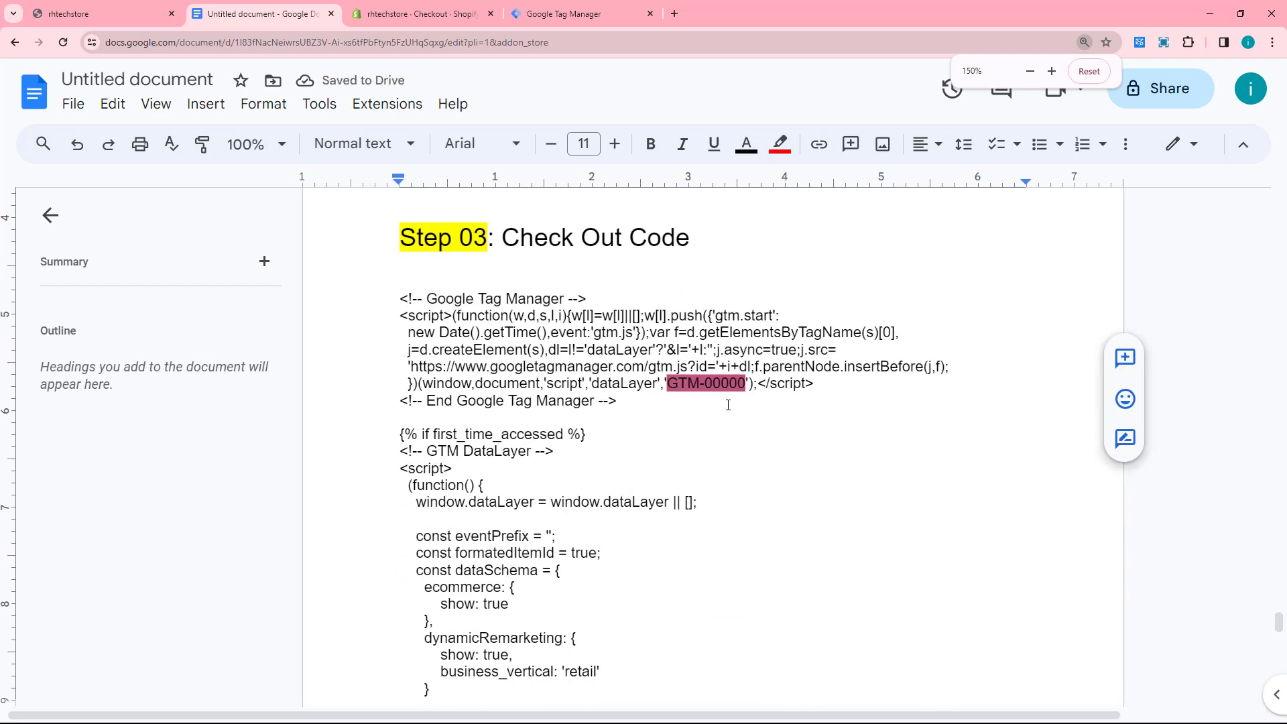
left_click(689, 388)
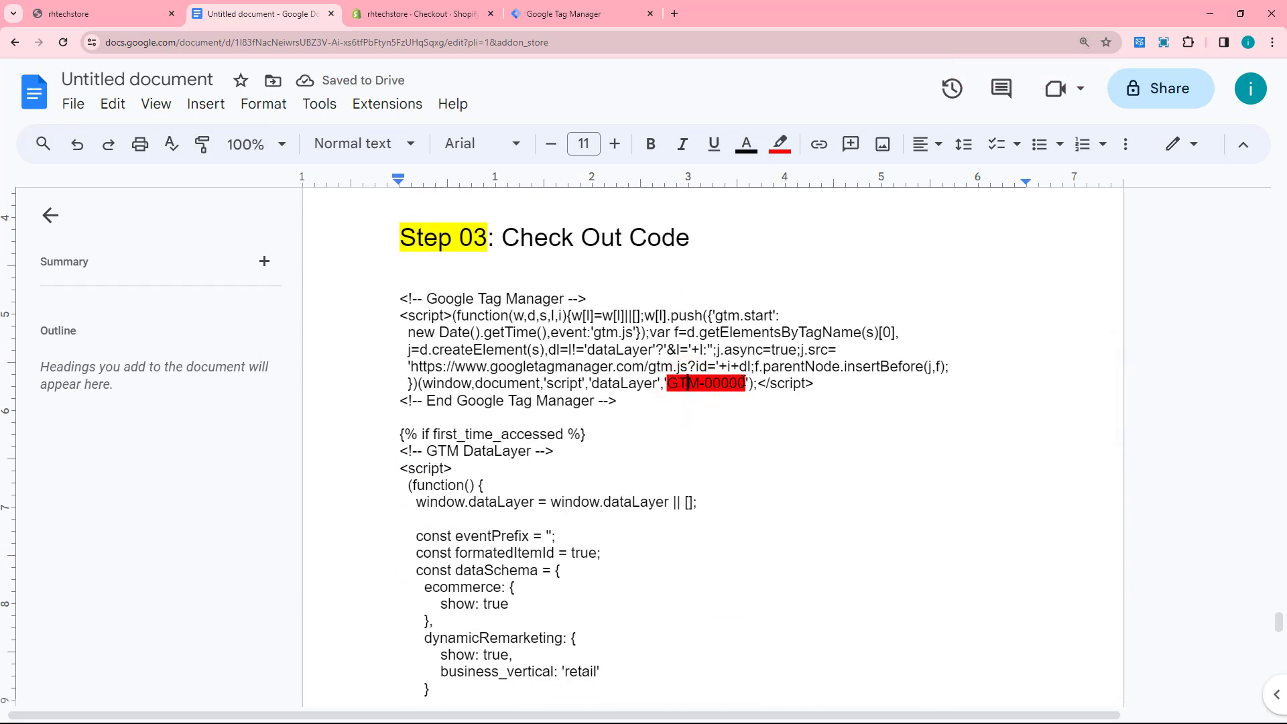
left_click_drag(743, 384, 668, 382)
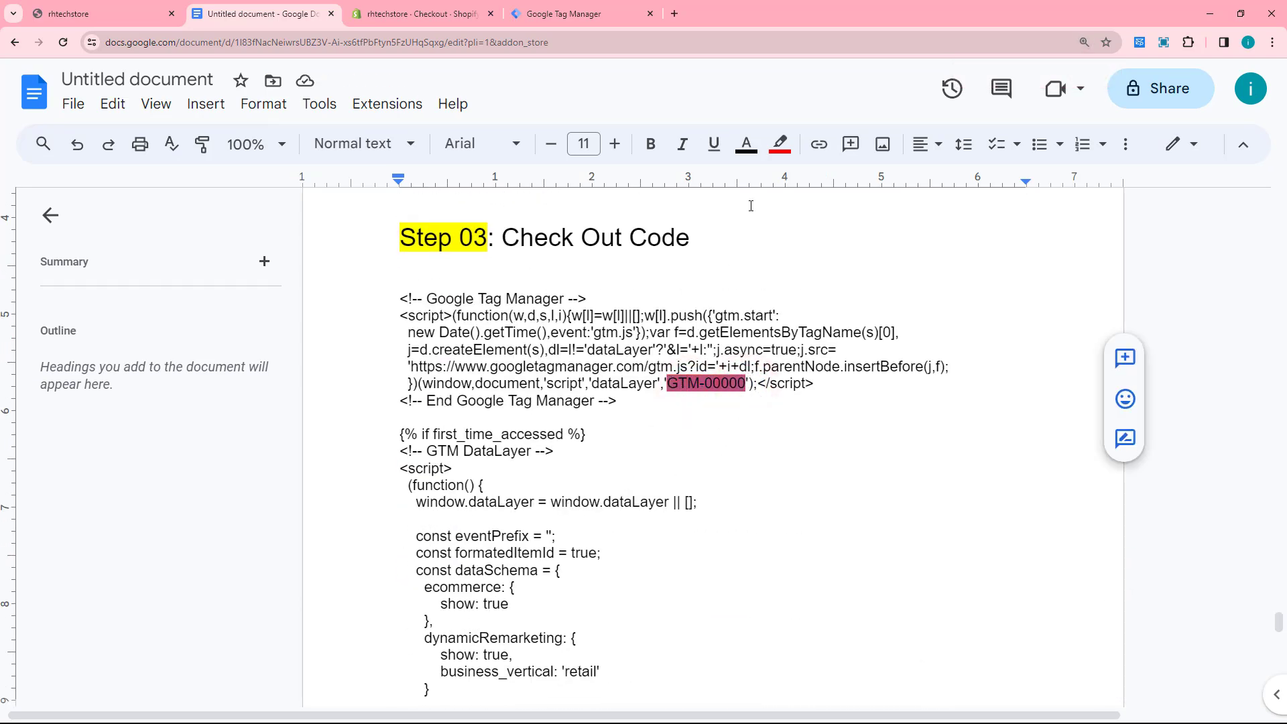
left_click(779, 143)
left_click(985, 208)
left_click(800, 371)
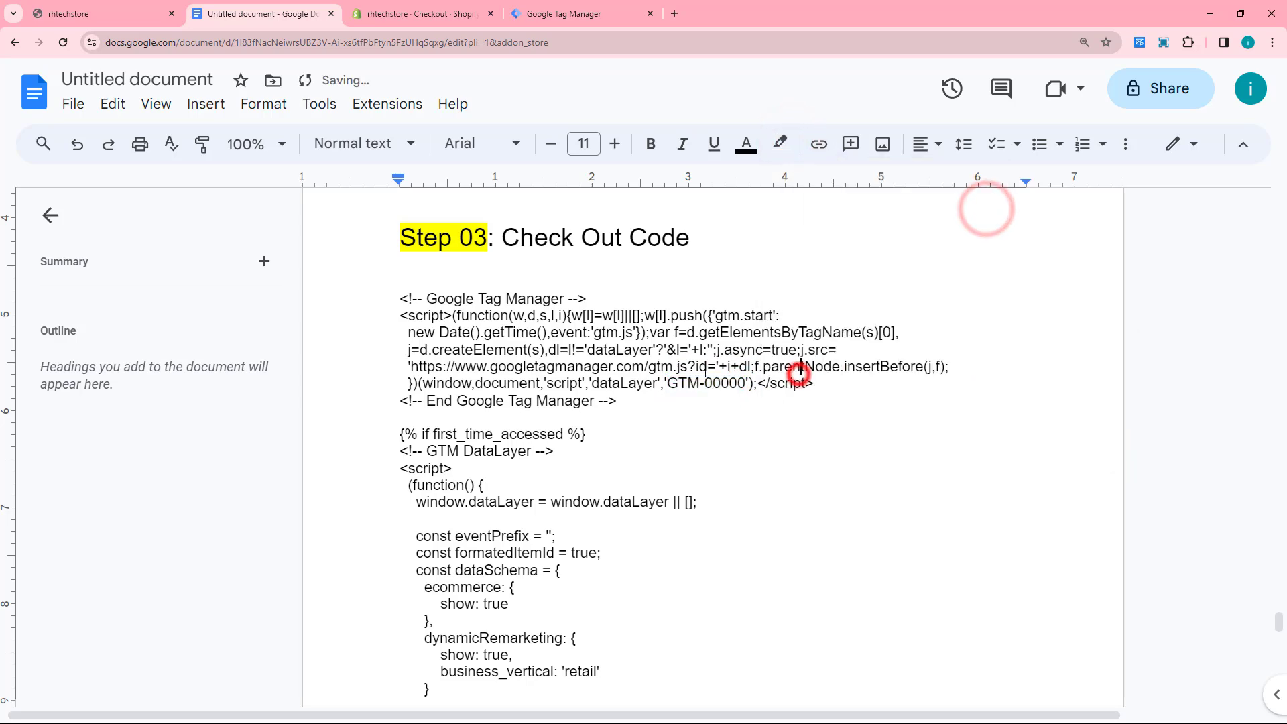
Switch to Google Tag Manager and copy the container ID GTM-WTVJR8T5 from the head snippet in the install dialog.
left_click(566, 14)
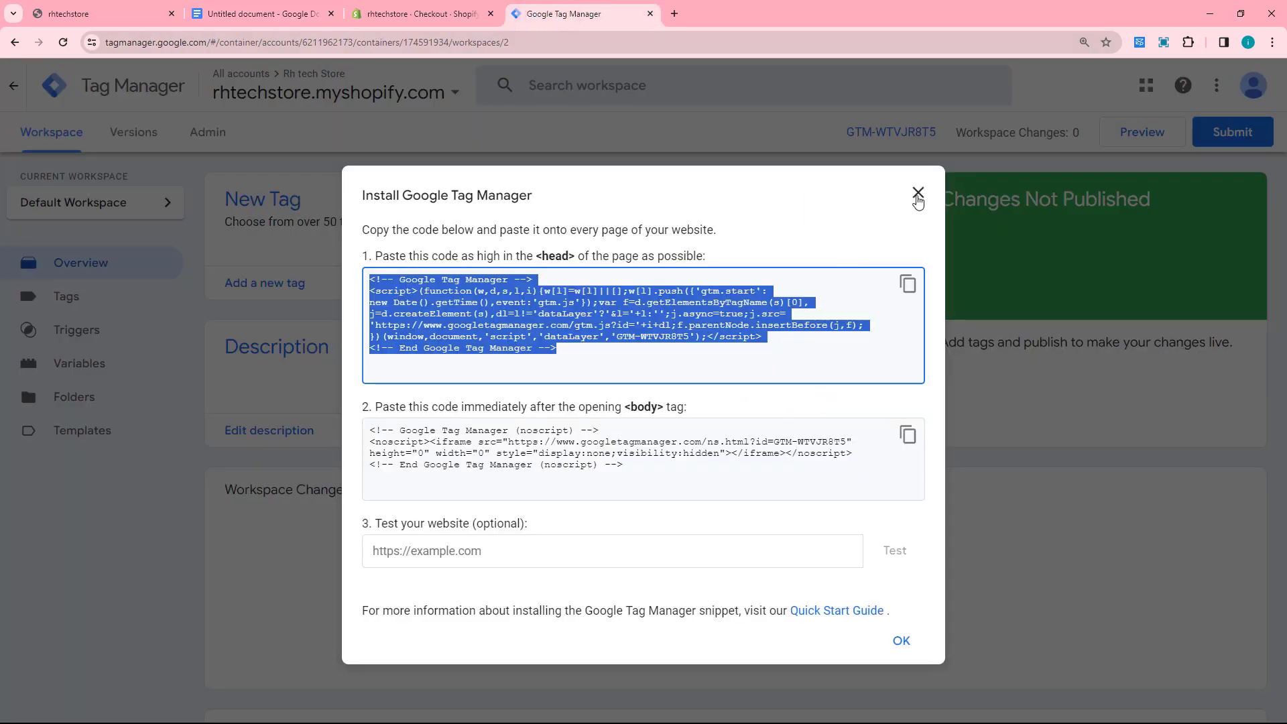
left_click(593, 335)
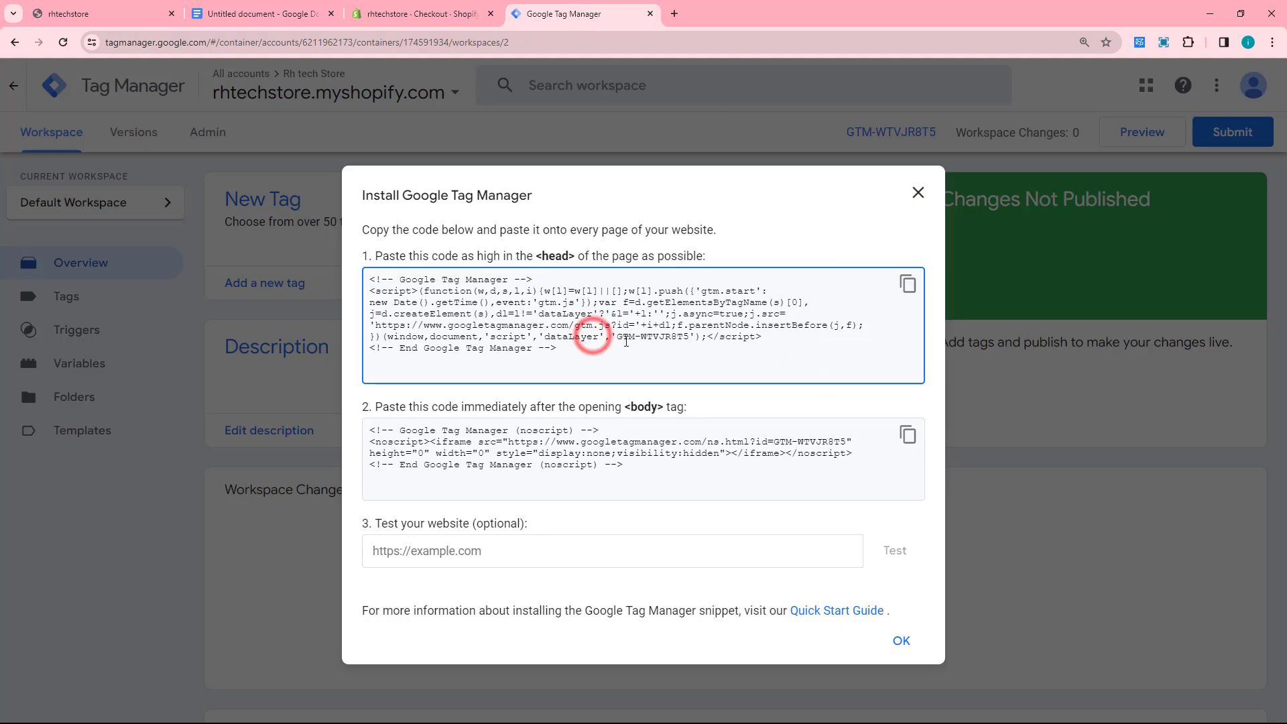
left_click_drag(618, 336, 685, 337)
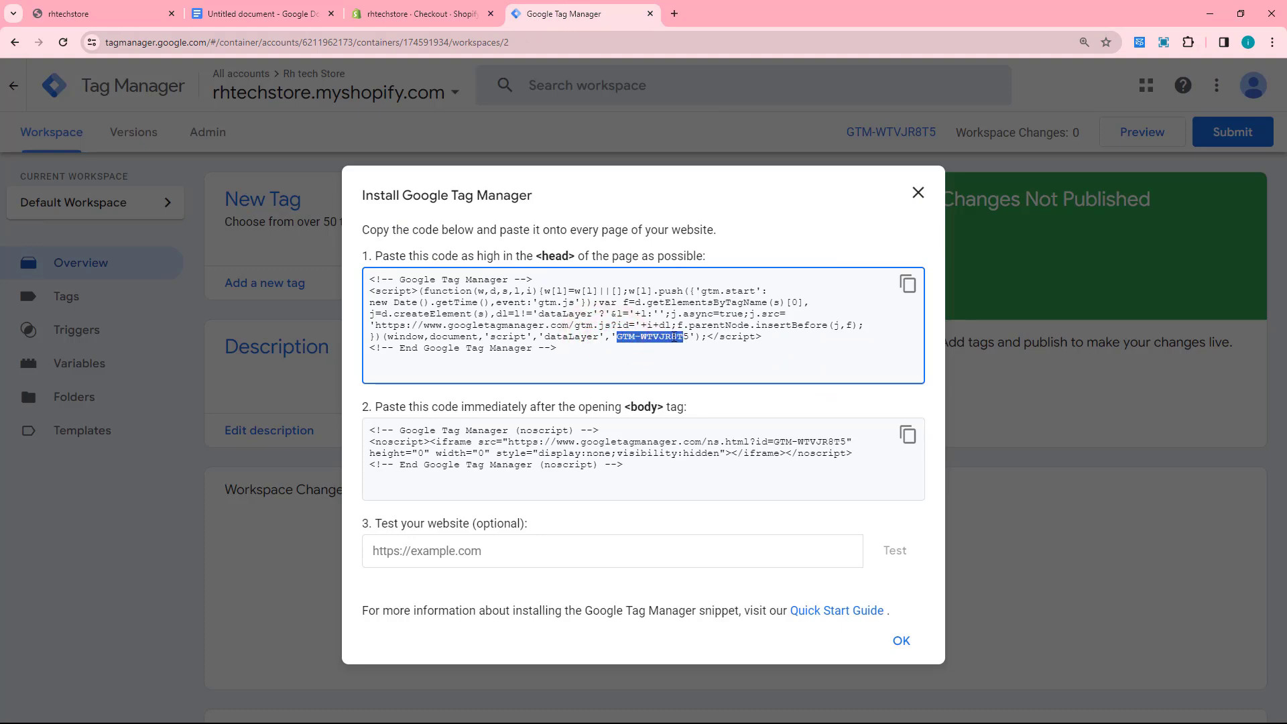
key("ctrl+plus")
key("ctrl+plus")
left_click_drag(705, 445, 612, 444)
right_click(627, 444)
left_click(663, 453)
Return to the Google Docs notes and replace GTM-00000 in the checkout script with GTM-WTVJR8T5.
left_click(438, 6)
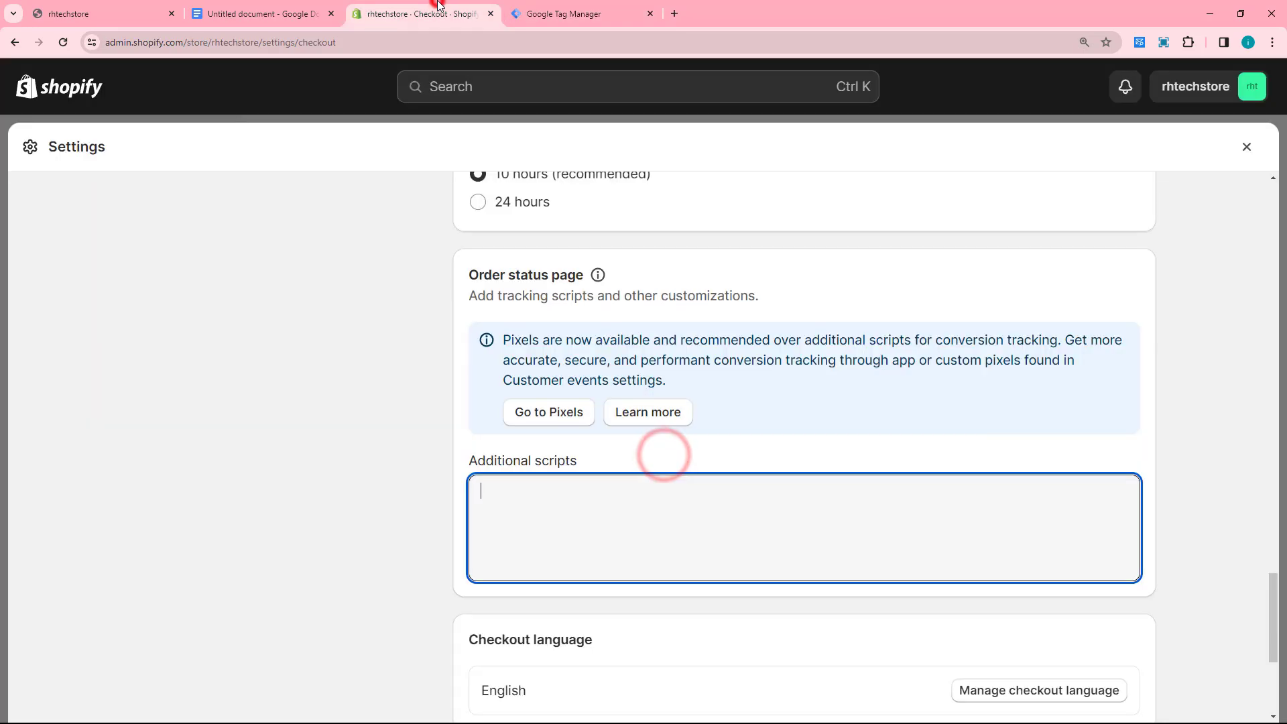
left_click(288, 12)
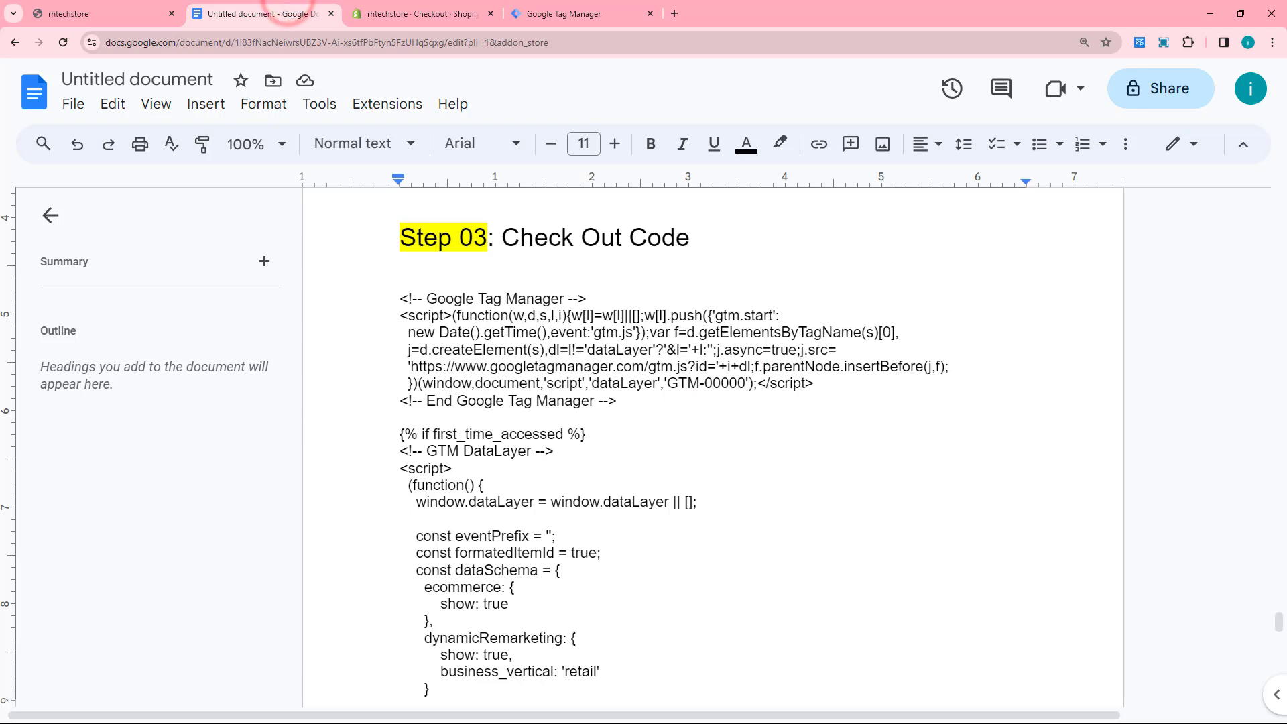
left_click_drag(670, 383, 747, 382)
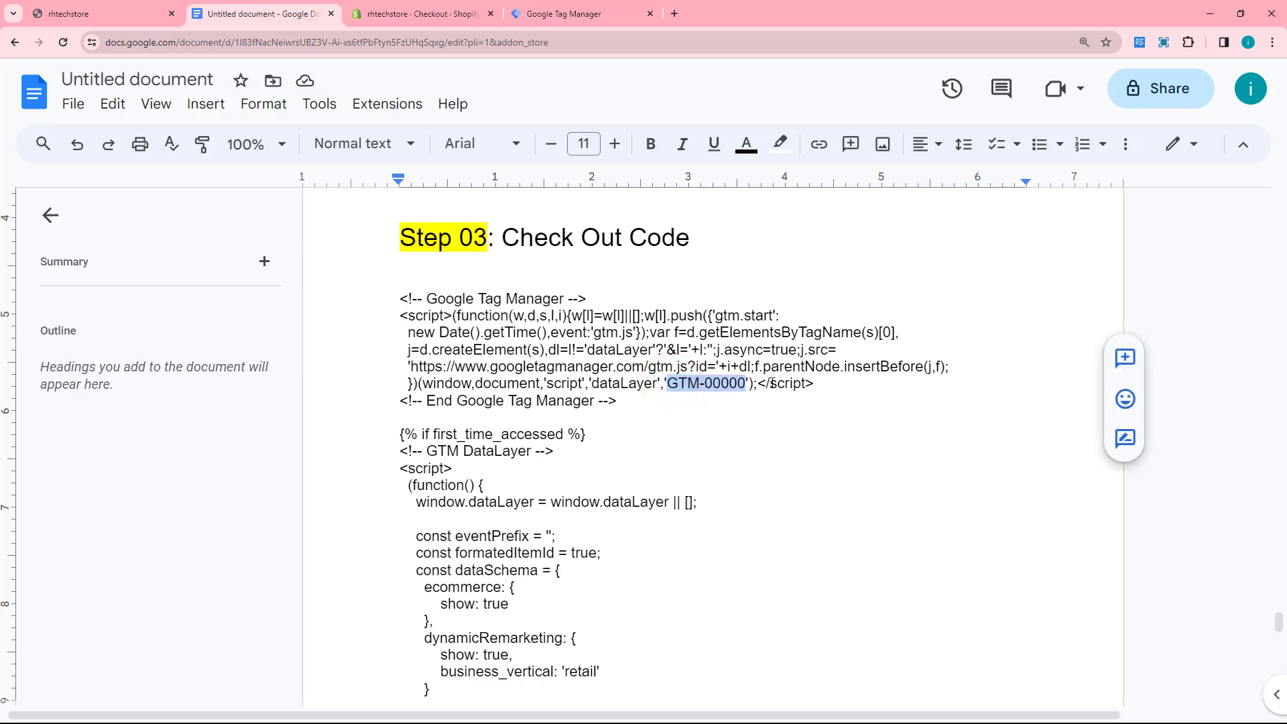
key("ctrl+v")
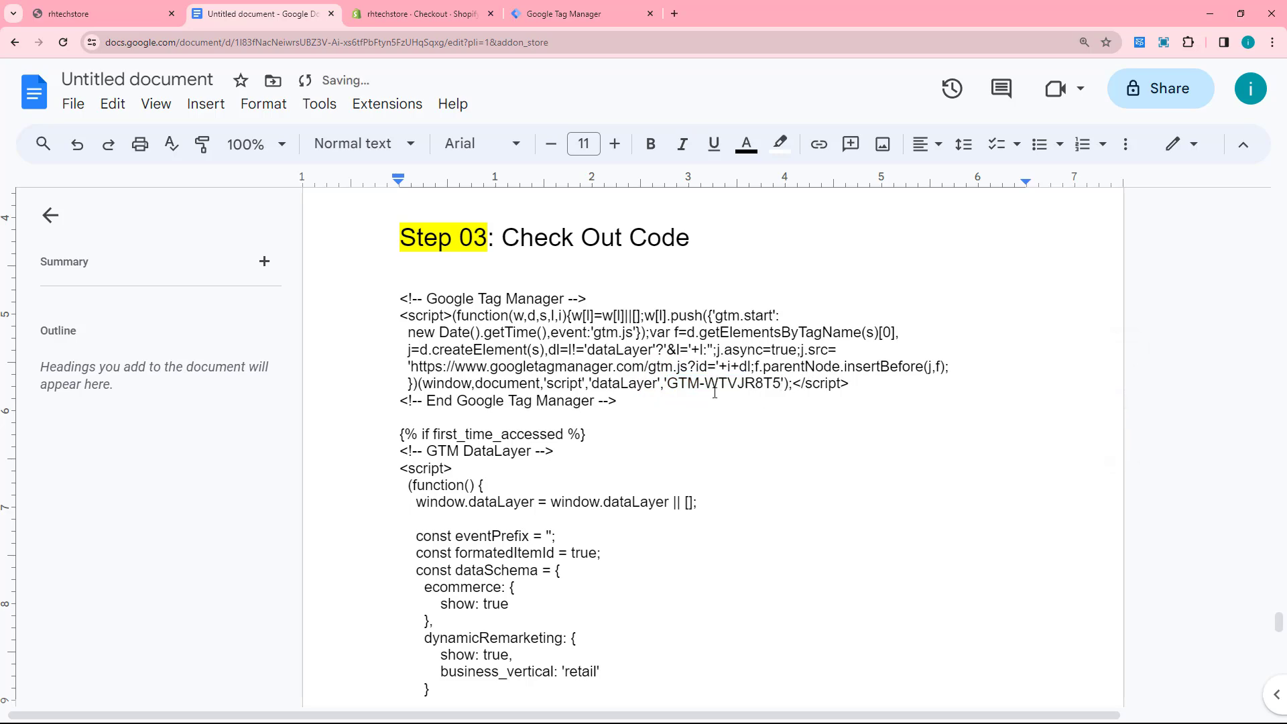
Copy the whole Step 03 checkout script from the notes and paste it into Shopify's Additional scripts field for the Order status page.
left_click_drag(399, 299, 432, 690)
scroll(749, 514, "down", 7)
scroll(750, 513, "down", 10)
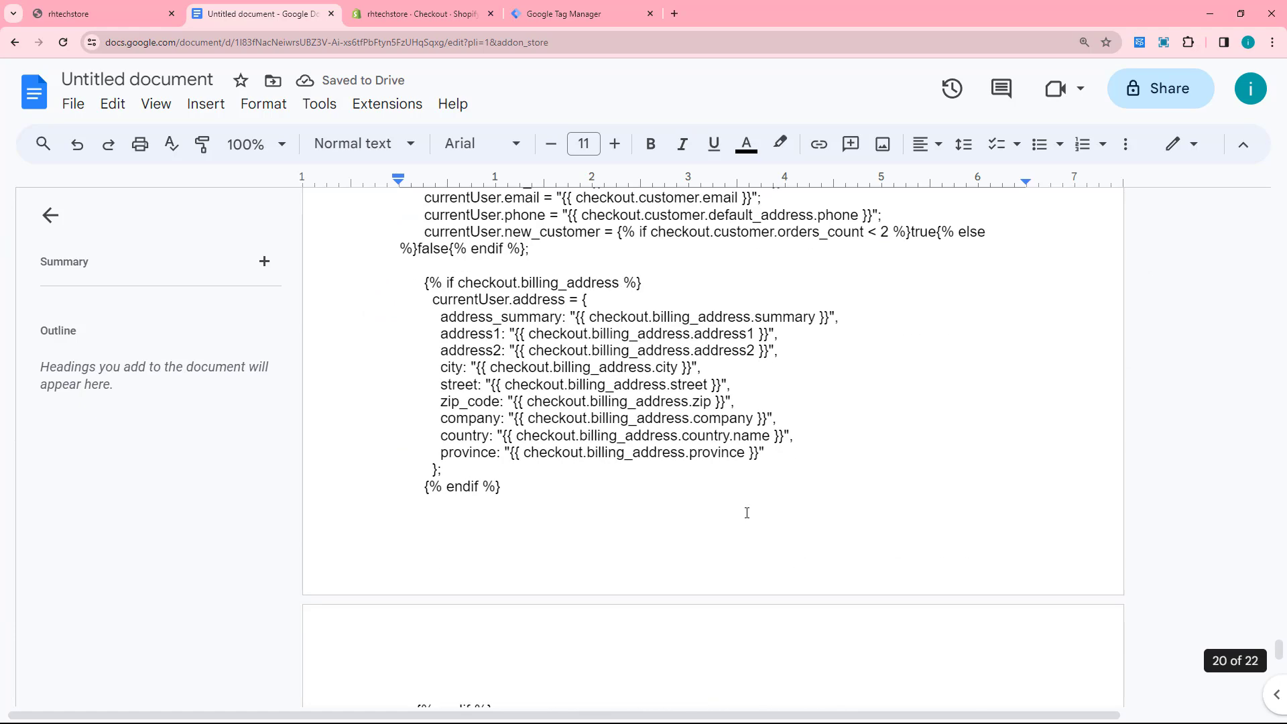
key("ctrl+minus")
key("ctrl+minus")
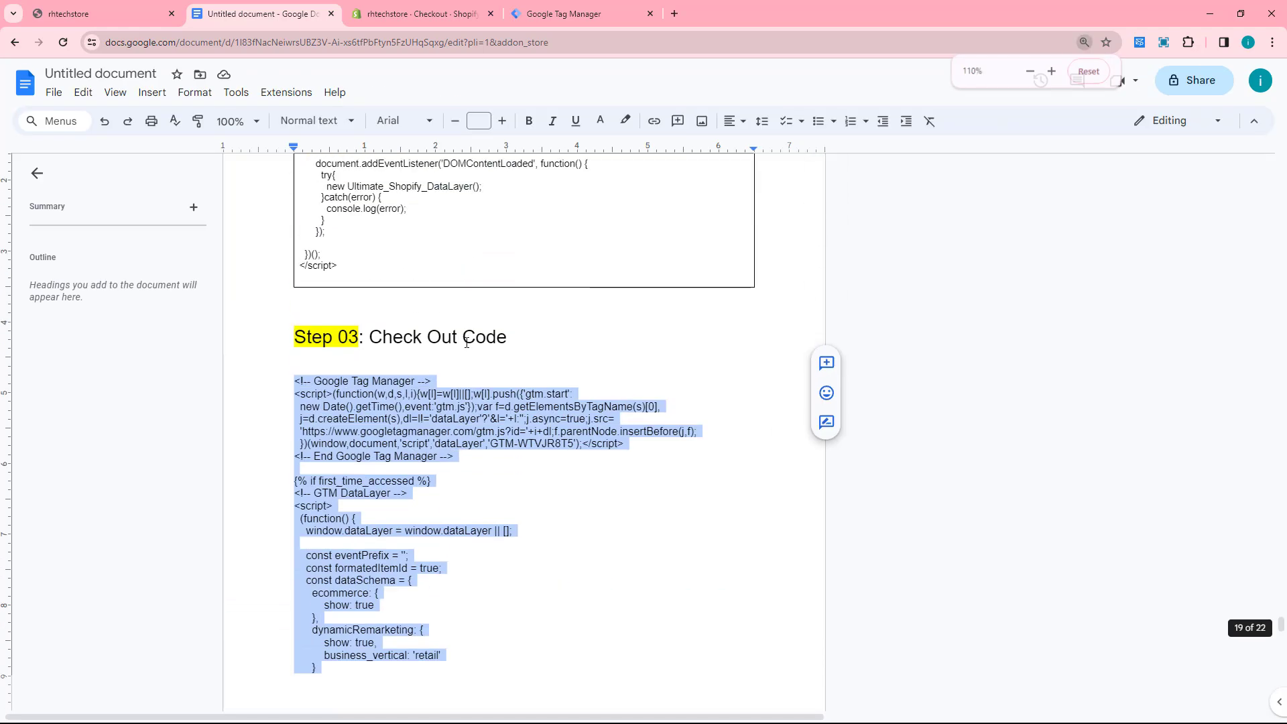
right_click(373, 392)
left_click(410, 377)
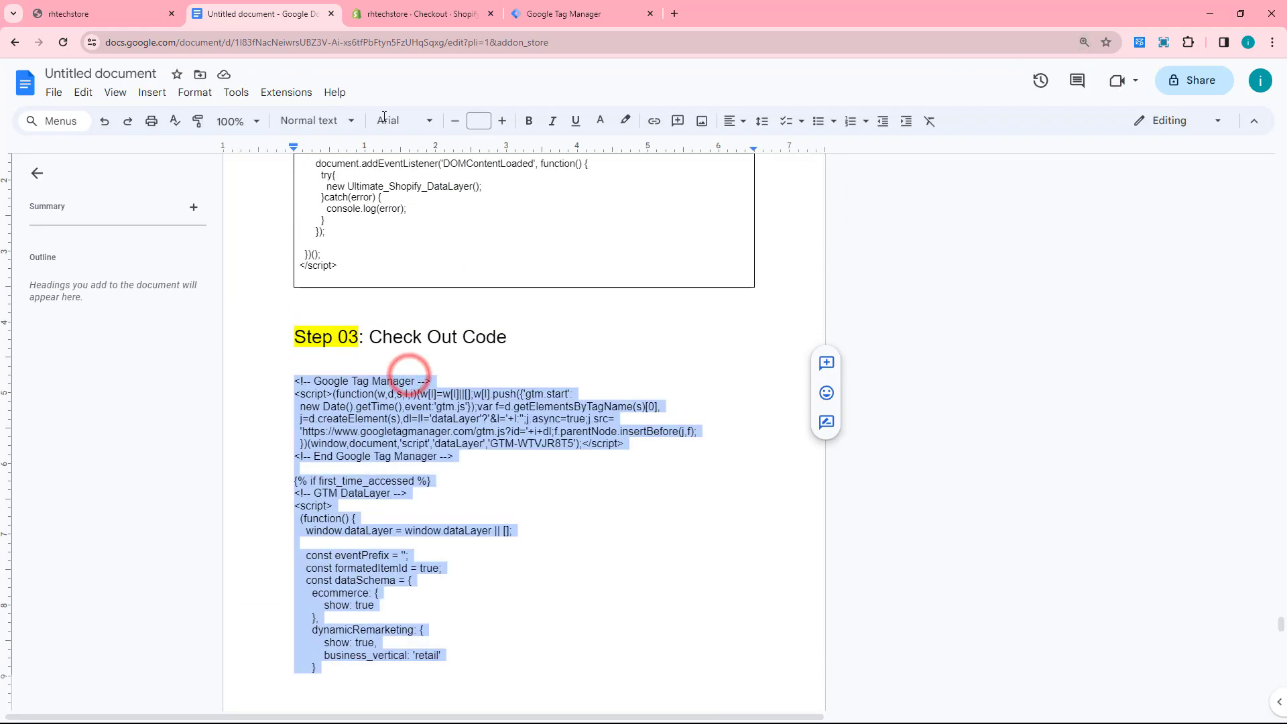
left_click(481, 11)
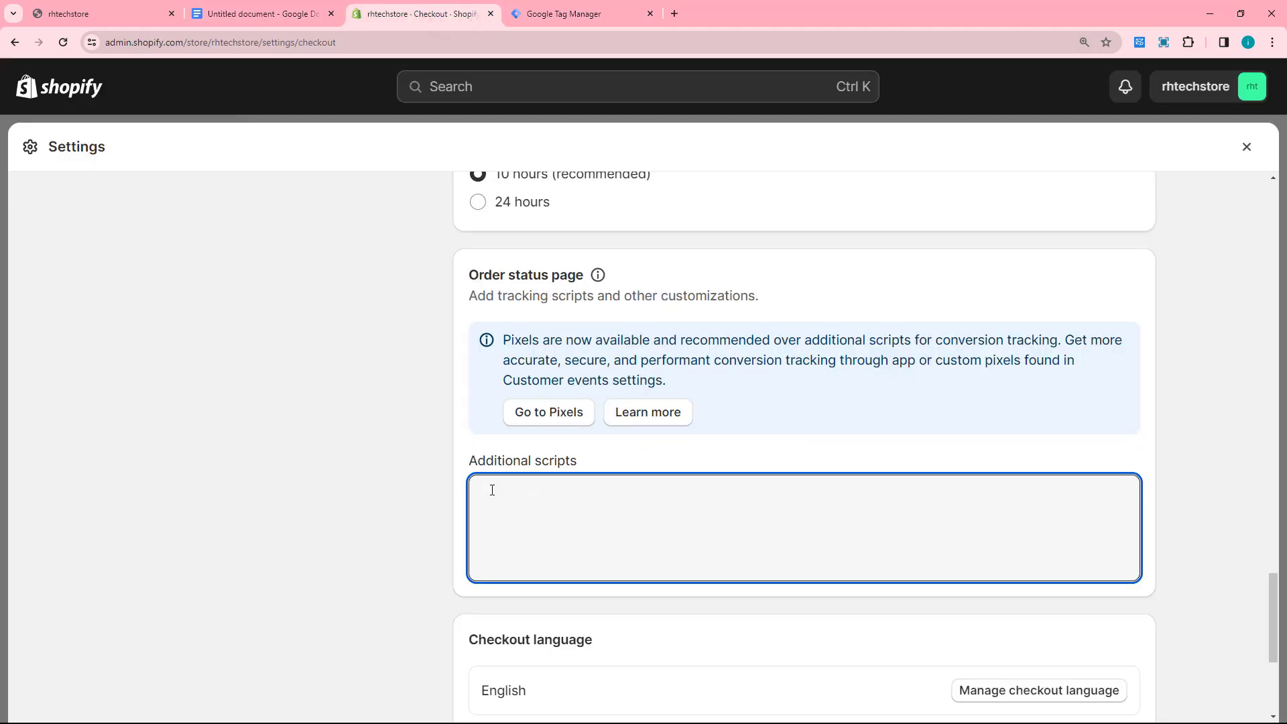
key("ctrl+v")
Check the container ID in the pasted additional script against the one in Google Tag Manager's install snippet.
scroll(671, 567, "up", 10)
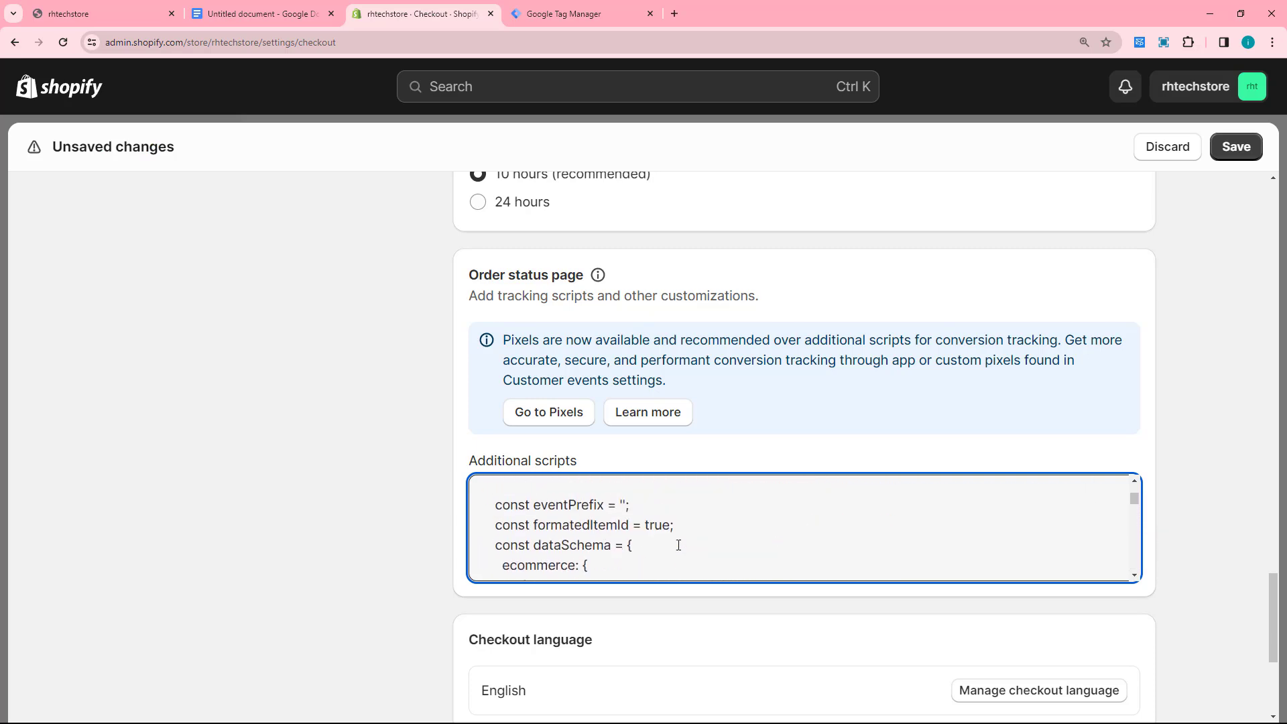
scroll(678, 545, "up", 3)
scroll(816, 529, "down", 3)
scroll(816, 530, "up", 3)
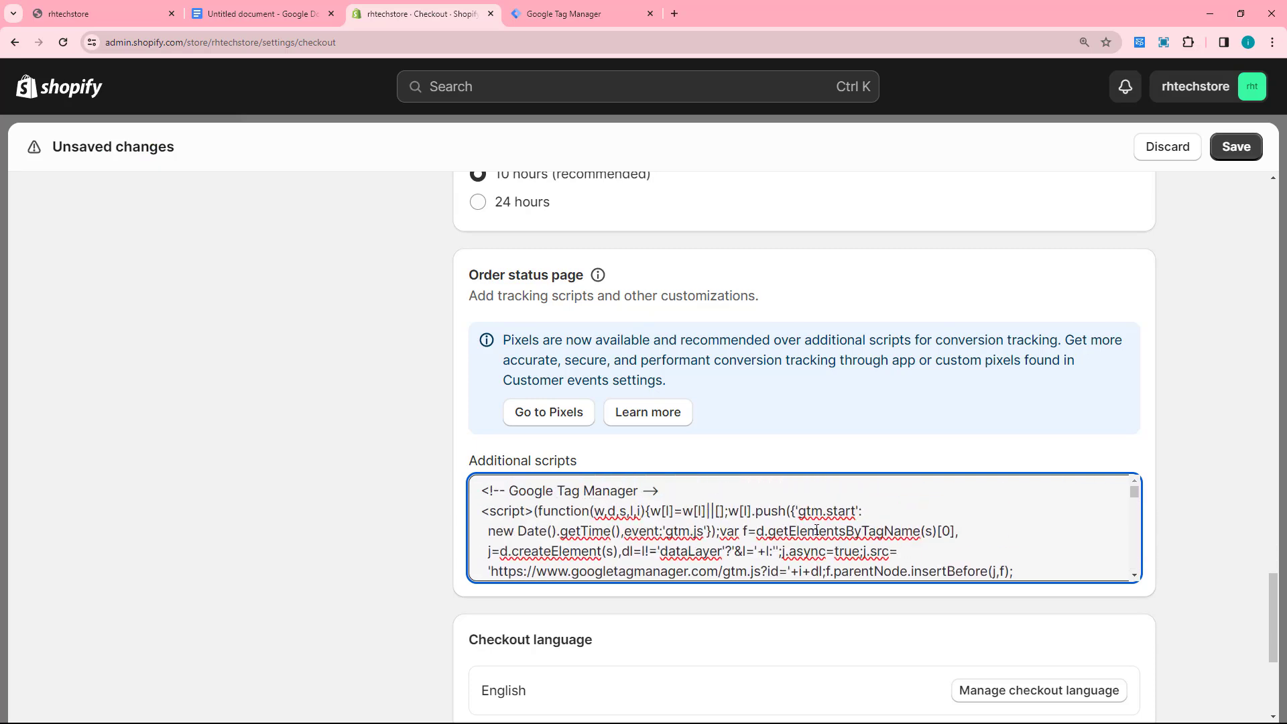
scroll(595, 527, "down", 2)
scroll(773, 531, "up", 1)
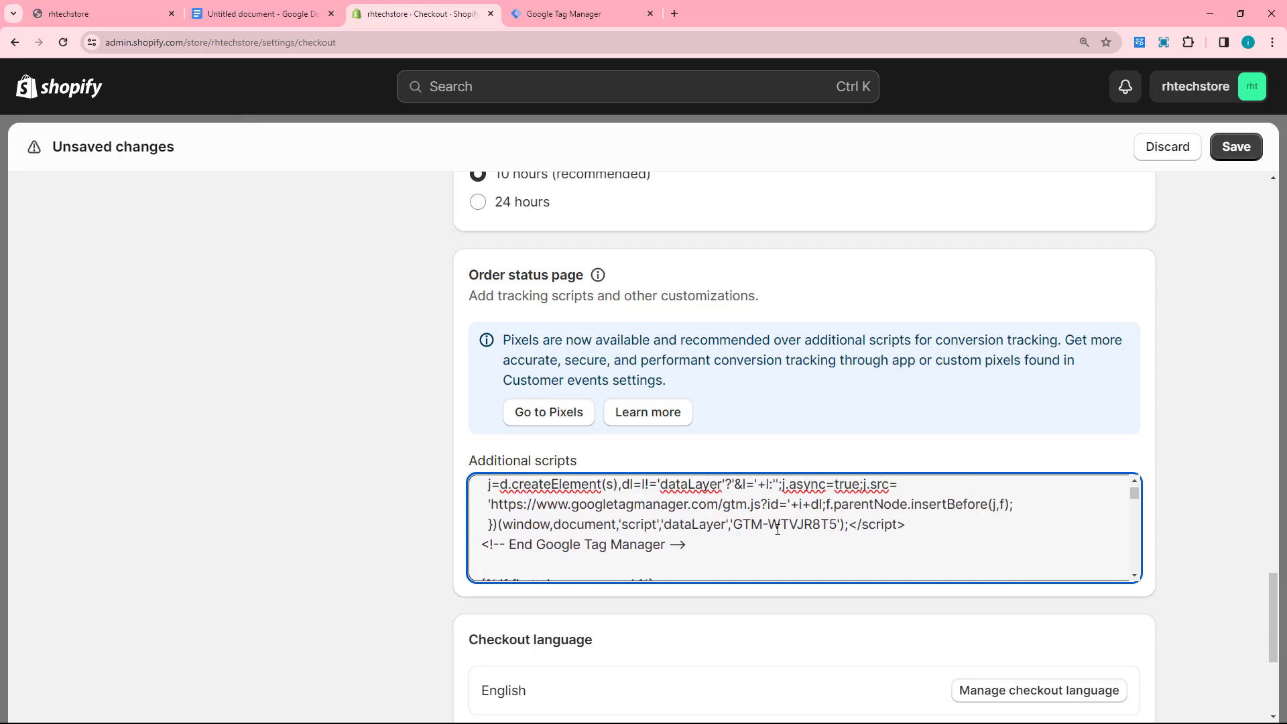
left_click_drag(738, 525, 838, 529)
left_click(544, 13)
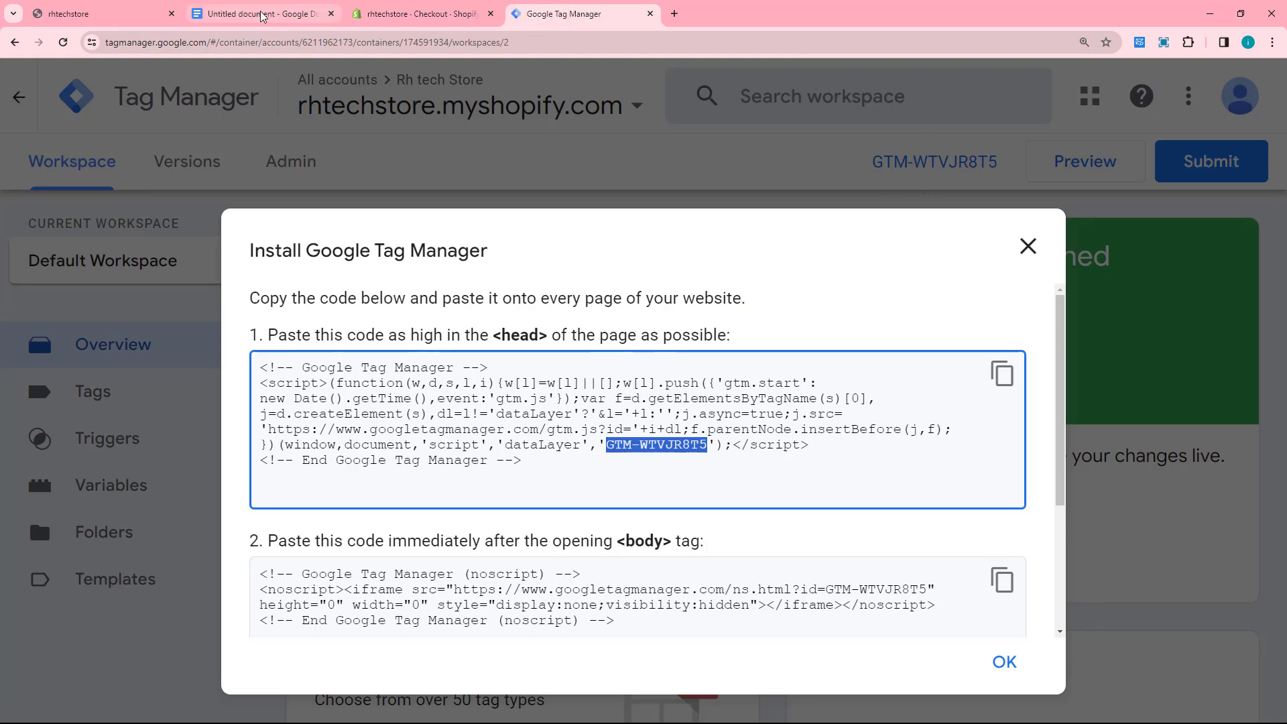
left_click(398, 13)
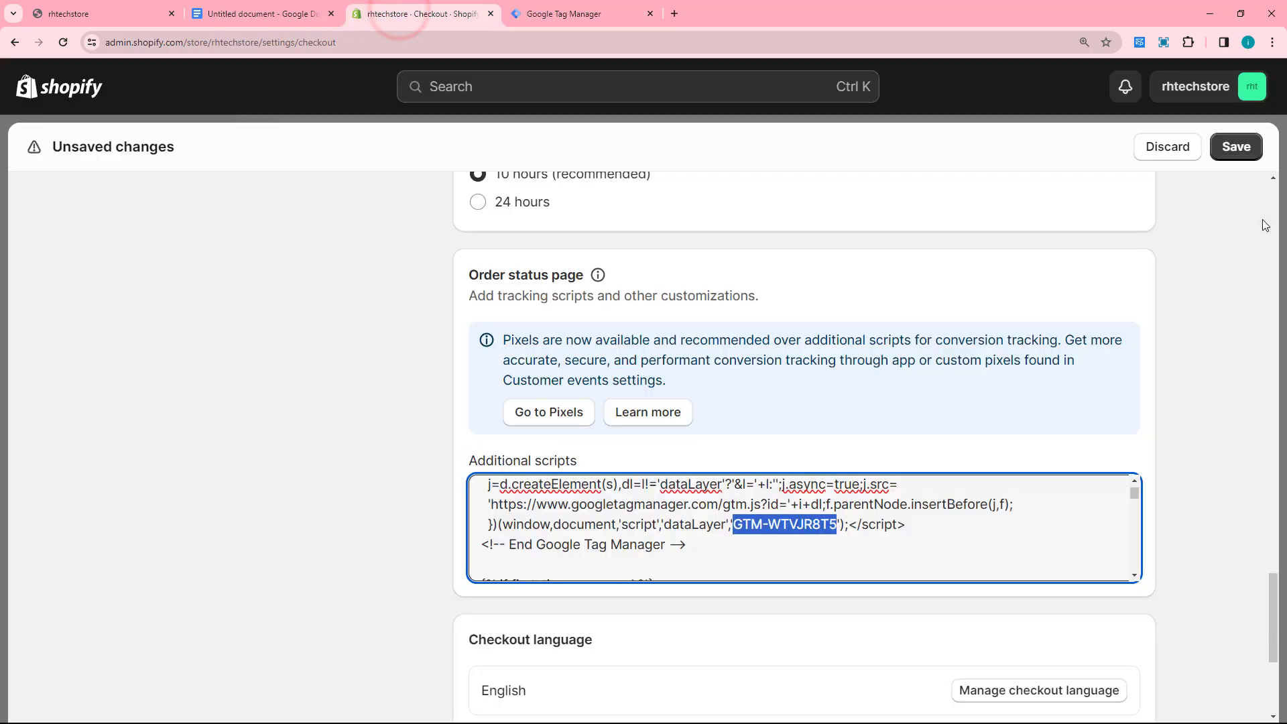
Save the Shopify checkout settings and close Settings.
left_click(1235, 147)
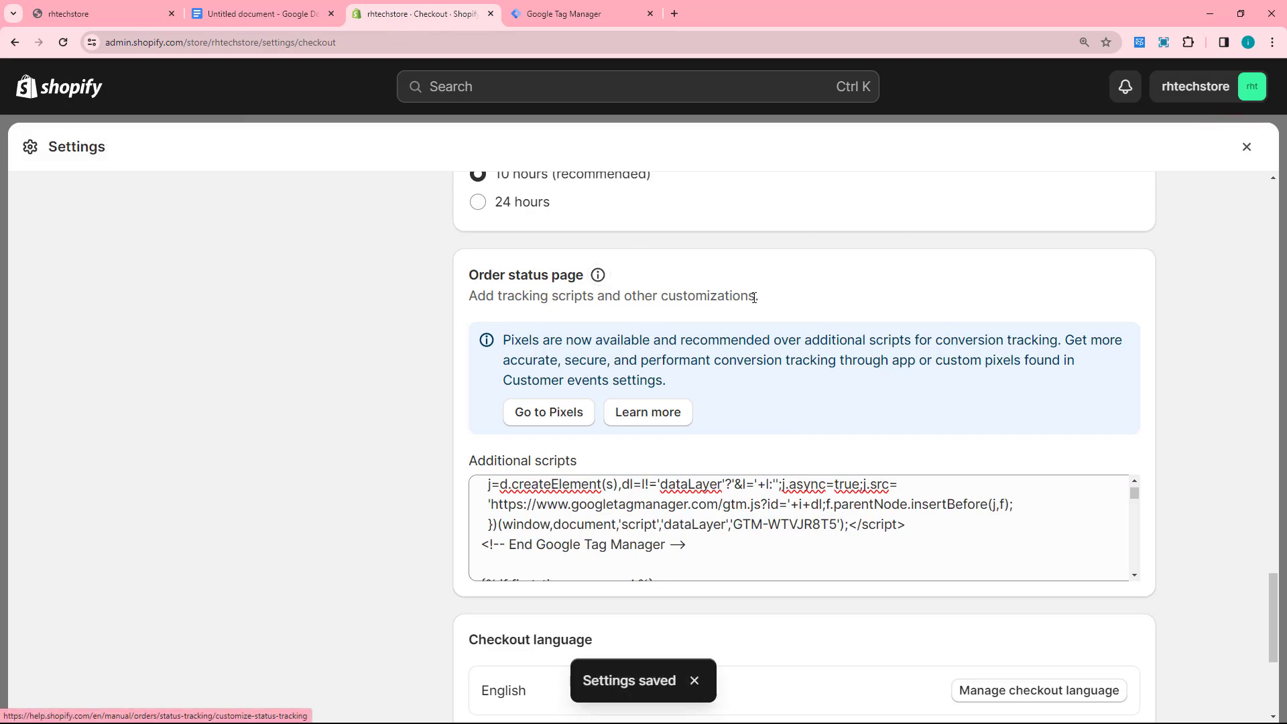
left_click(1236, 151)
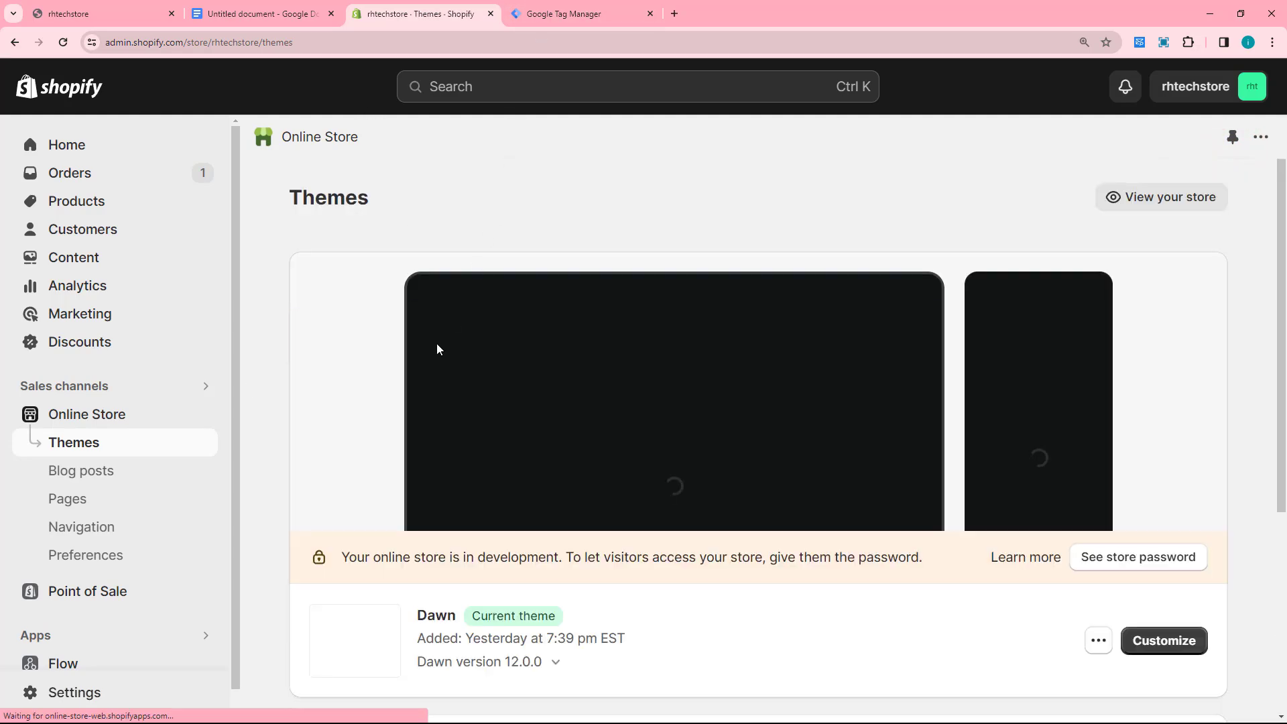
Switch to Google Tag Manager, close the install instructions, and submit and publish the container without a version name or description.
left_click(565, 15)
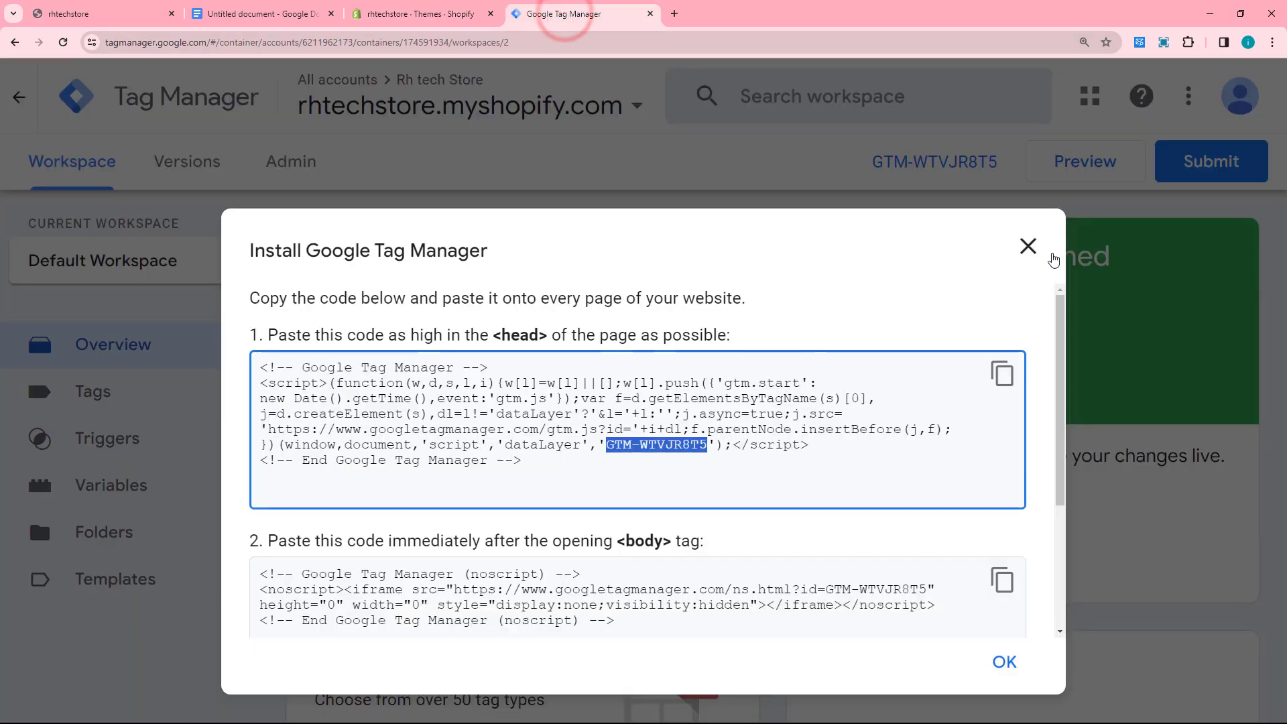
left_click(1026, 246)
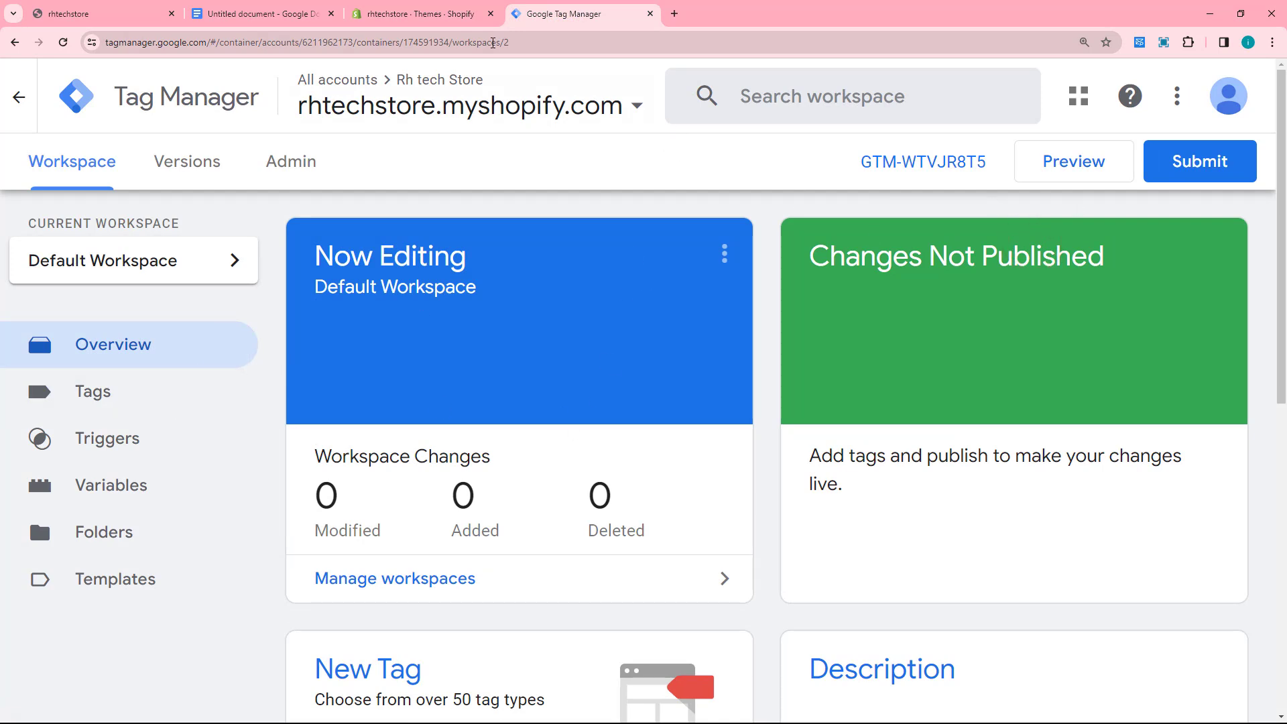
left_click(1184, 164)
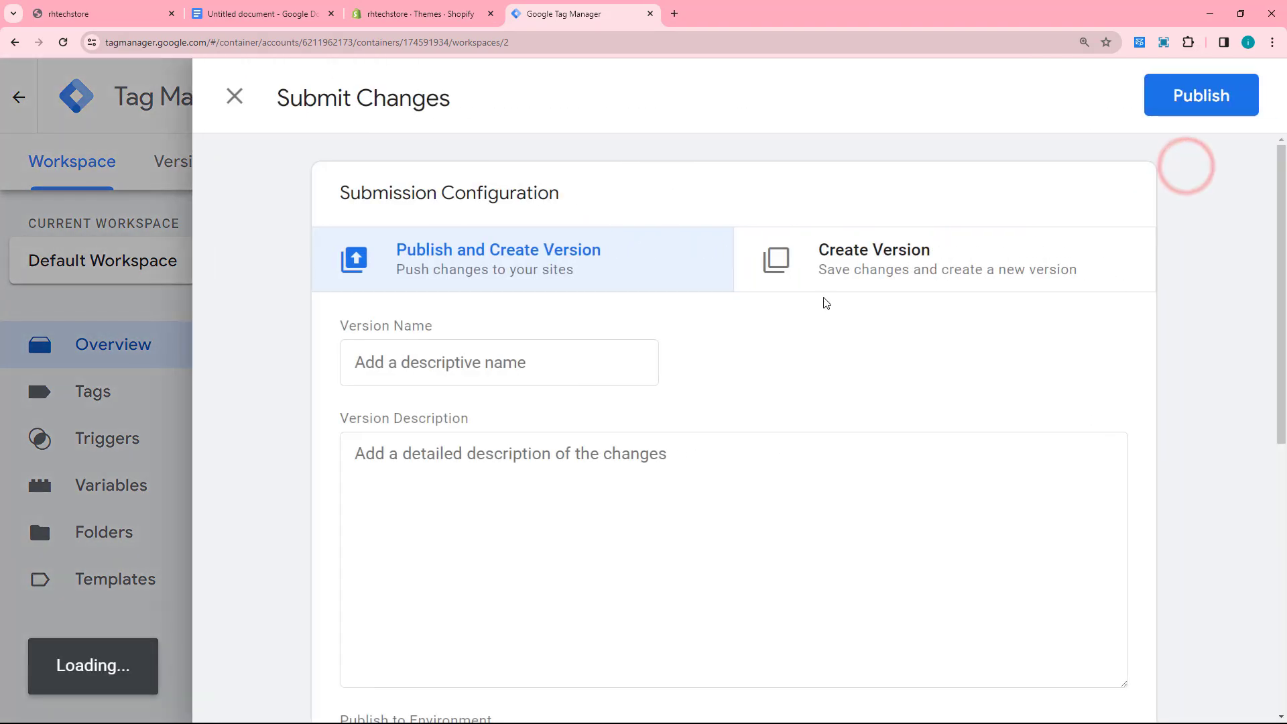
left_click(1205, 99)
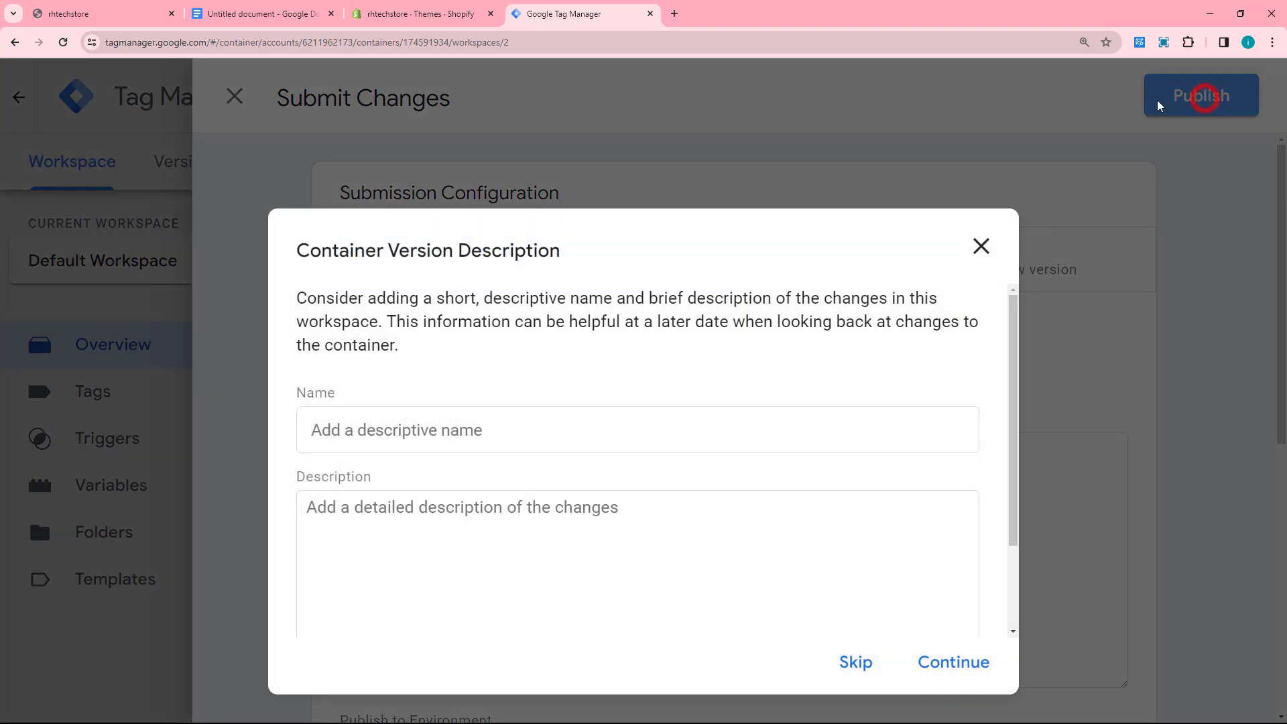
left_click(947, 663)
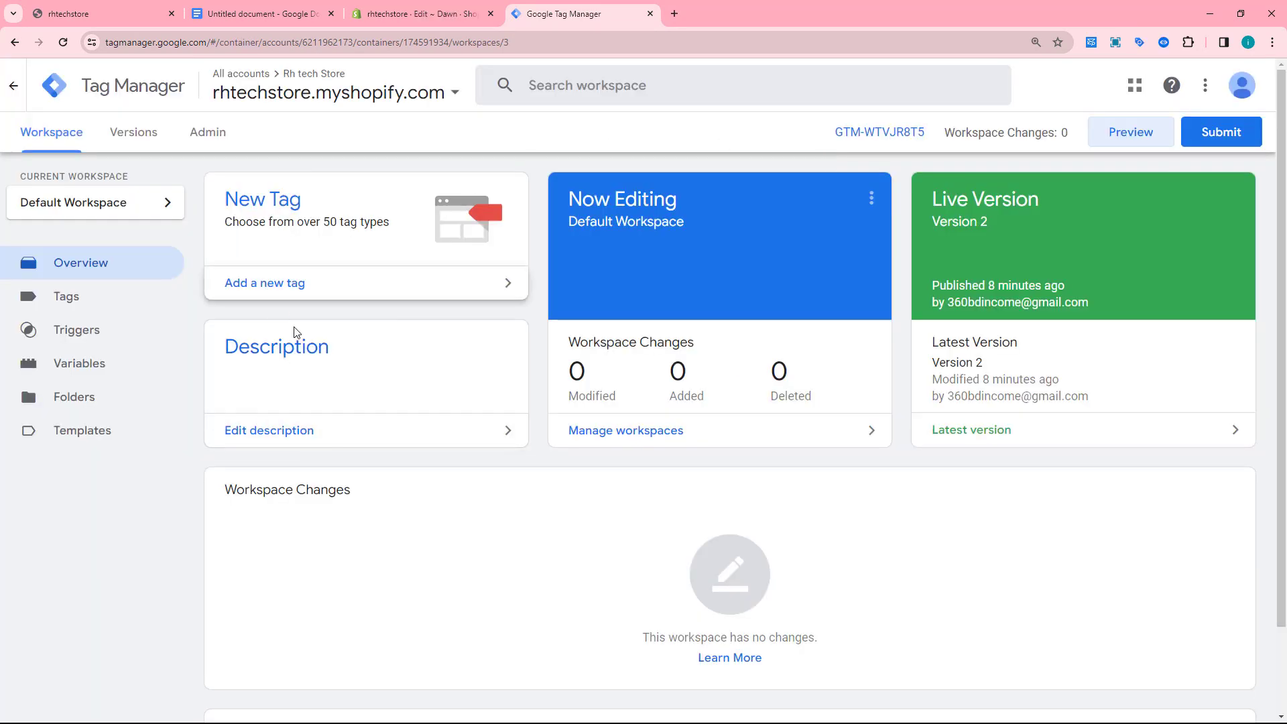
left_click(1130, 131)
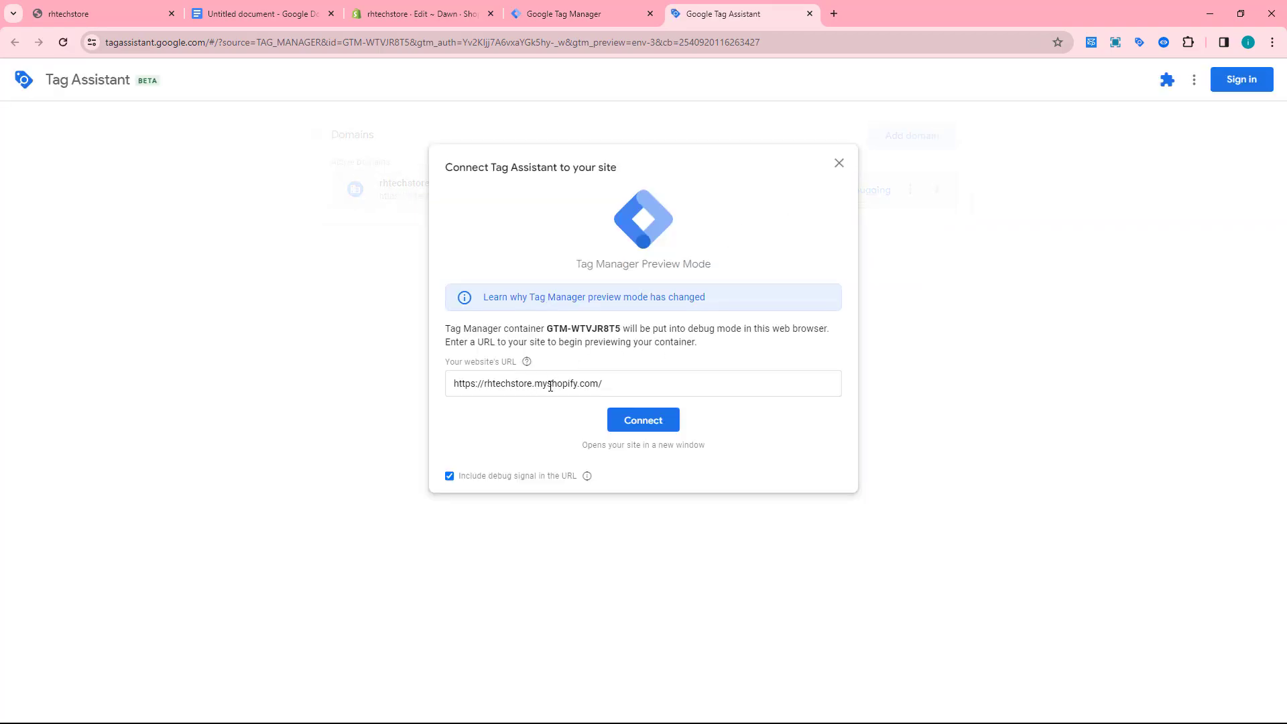
triple_click(546, 386)
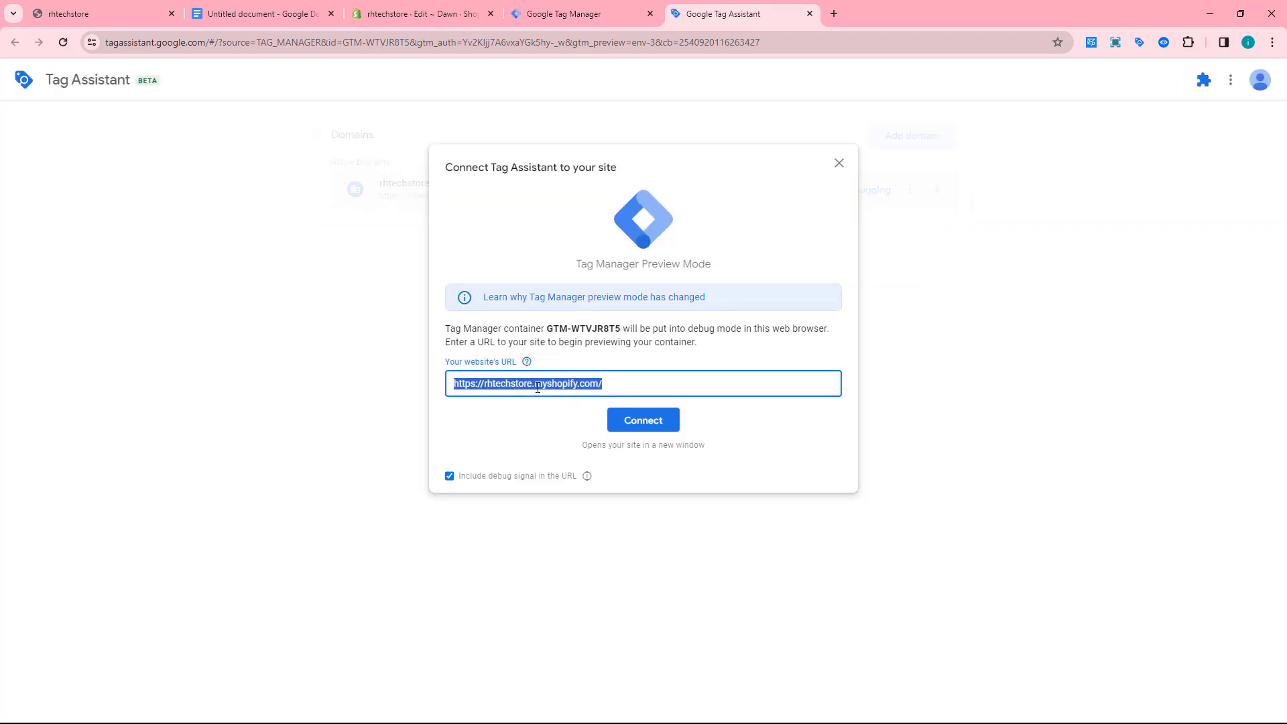
left_click(666, 417)
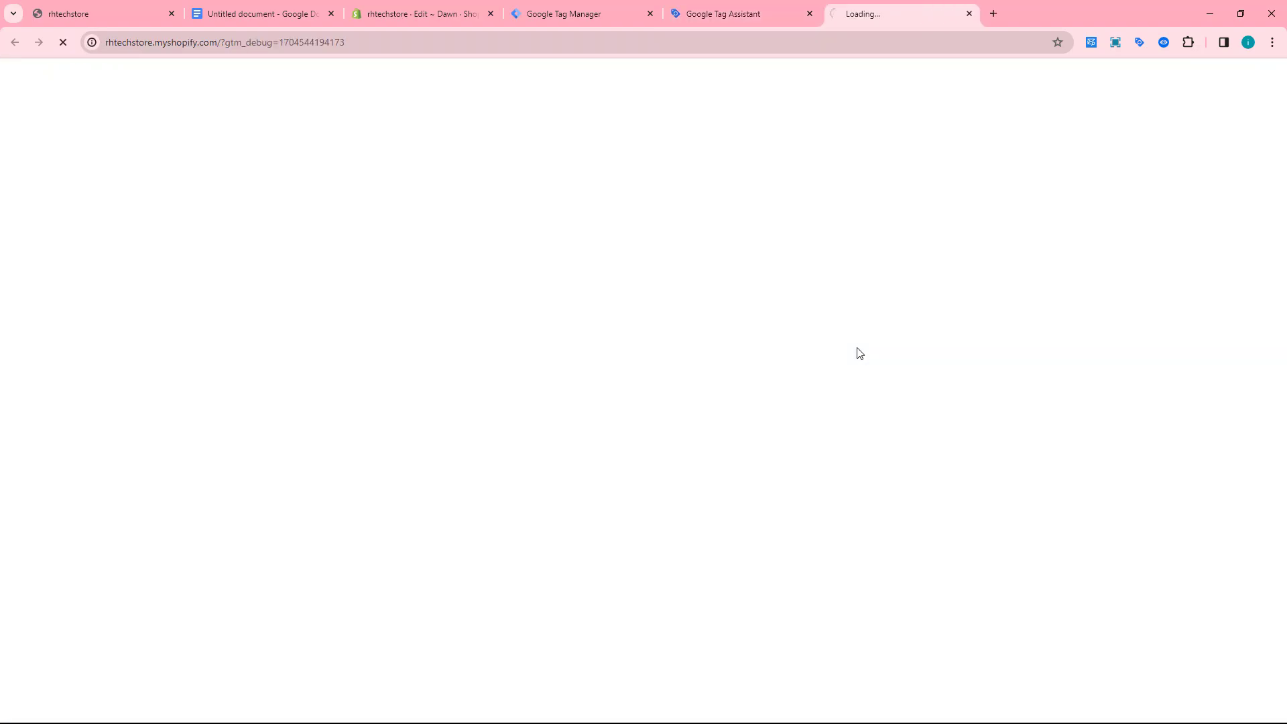
scroll(694, 325, "down", 1)
scroll(694, 325, "down", 10)
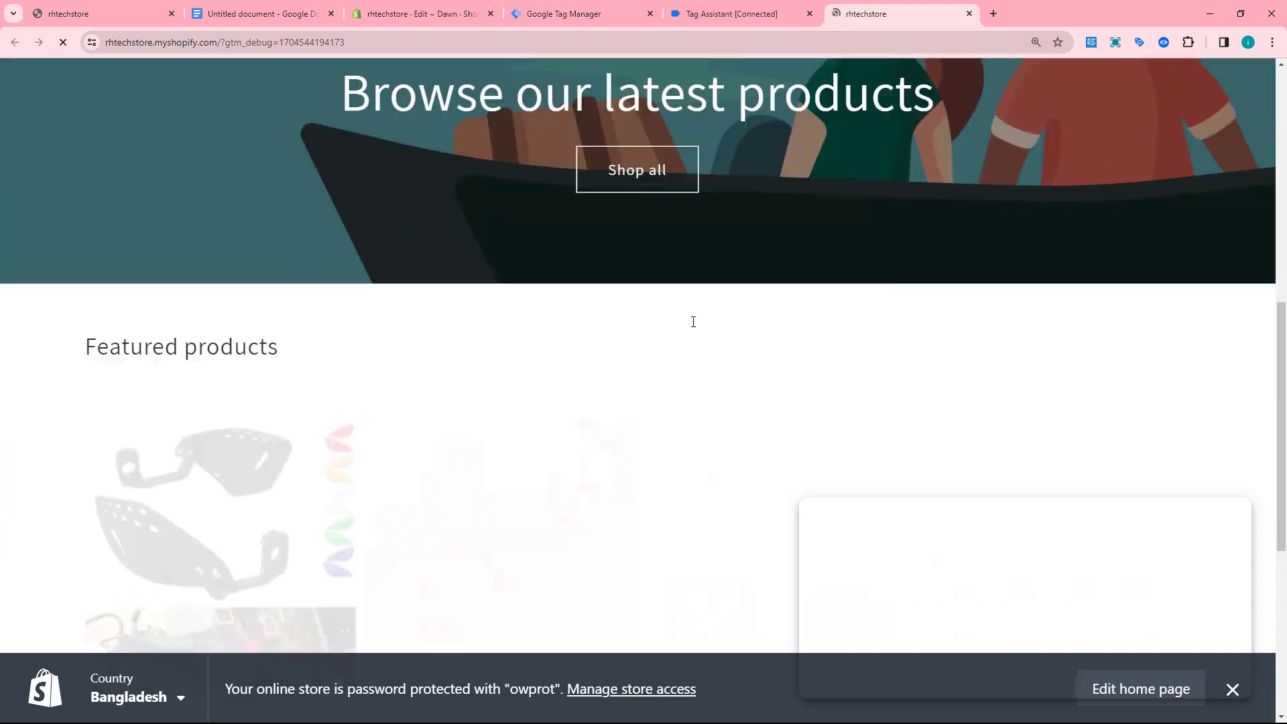
left_click(694, 10)
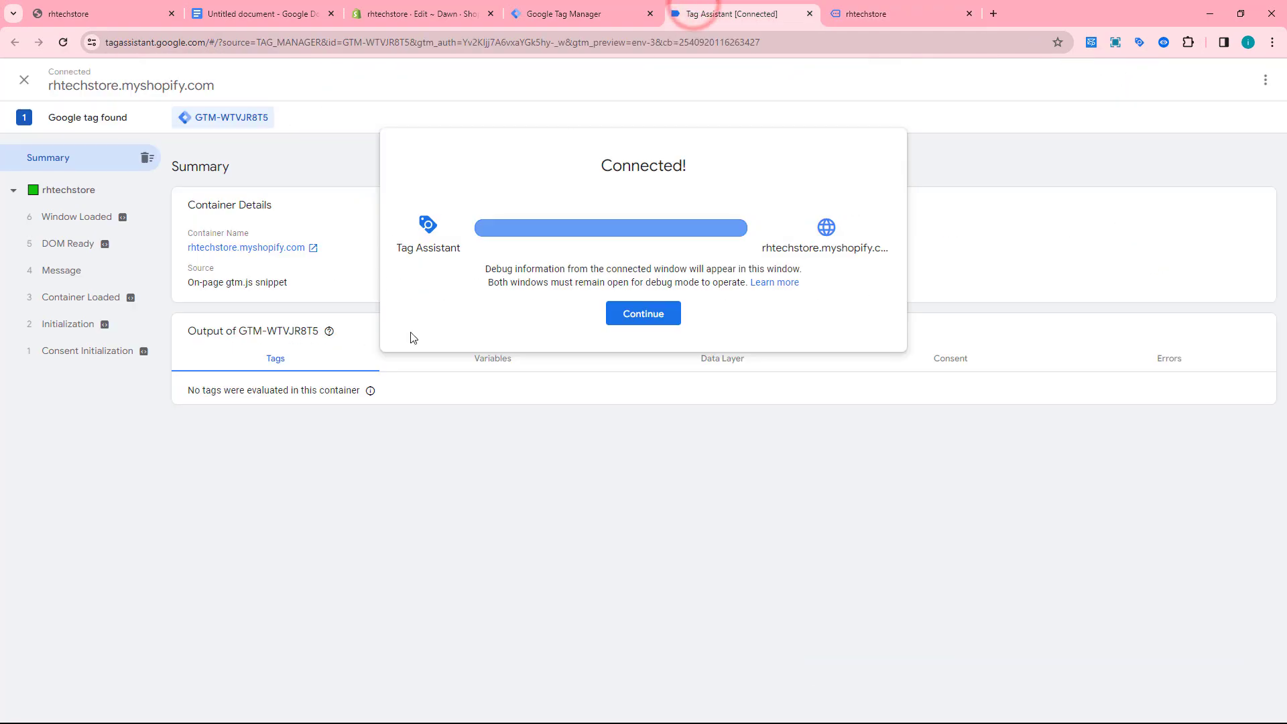
left_click(615, 312)
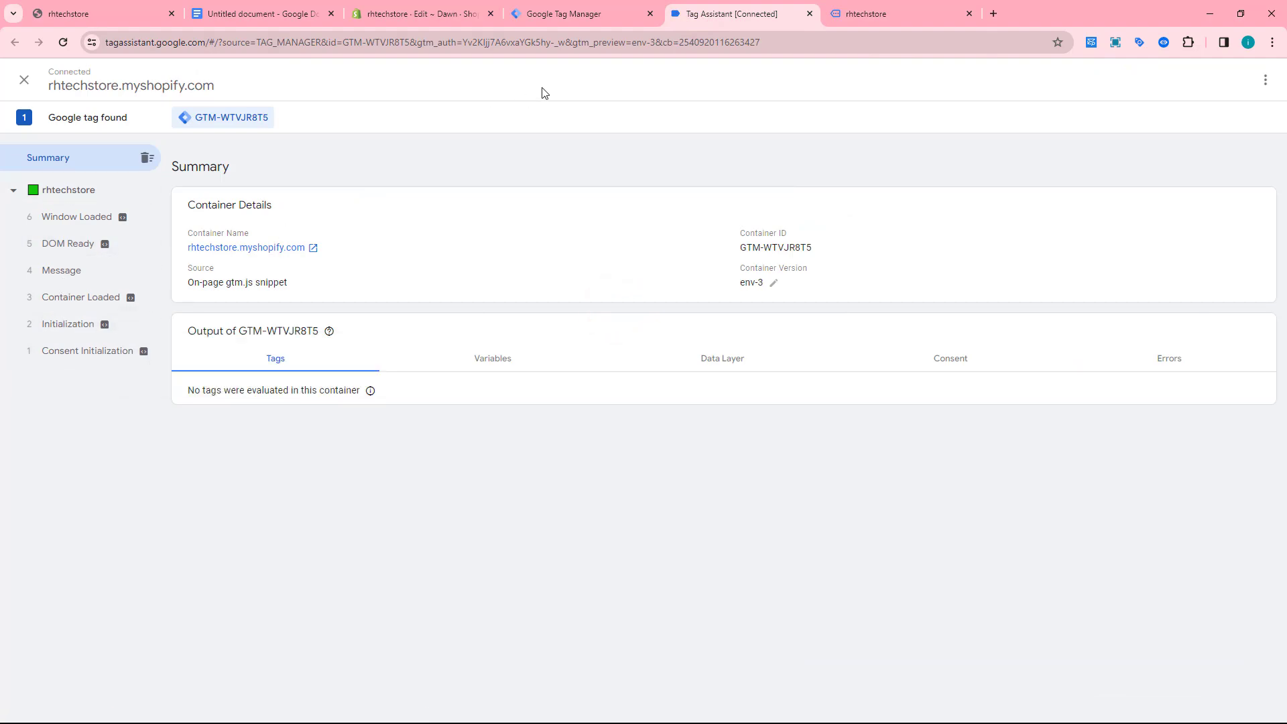
Open the 12 Colors Minerals Single Eyeshadow product in the connected storefront and check Tag Assistant for the view_item event.
left_click(913, 10)
left_click(411, 318)
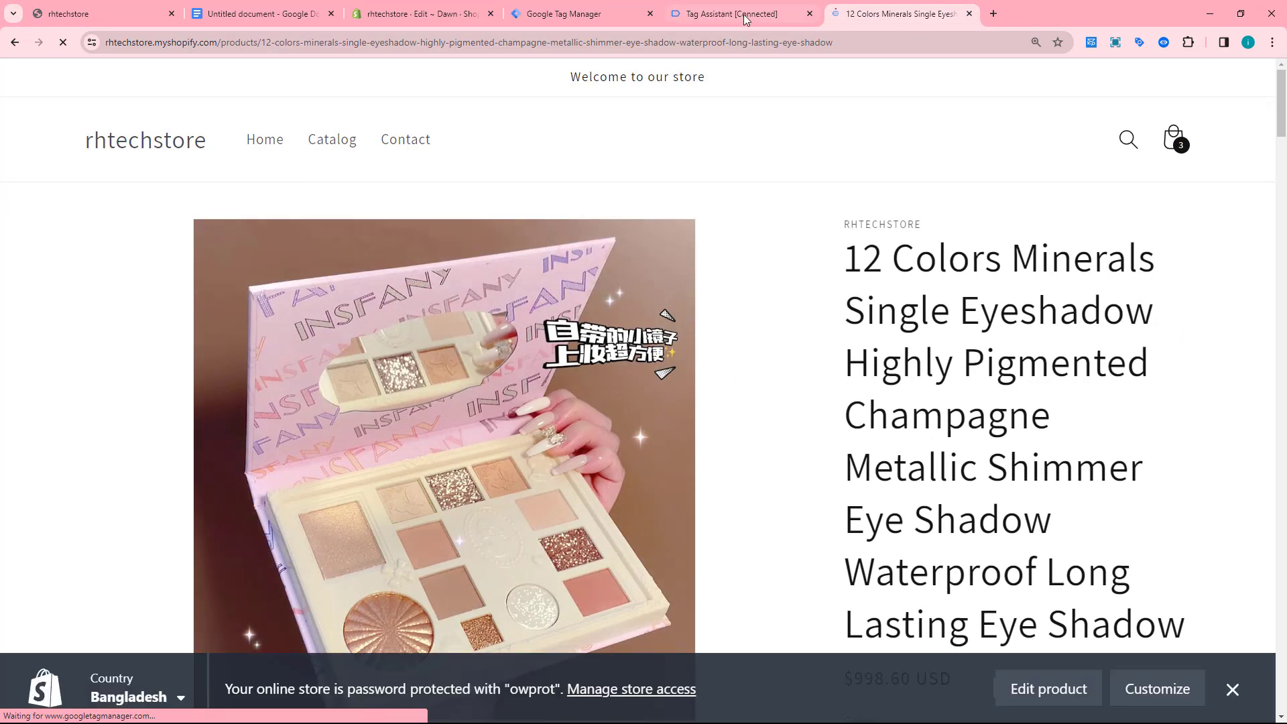
left_click(745, 15)
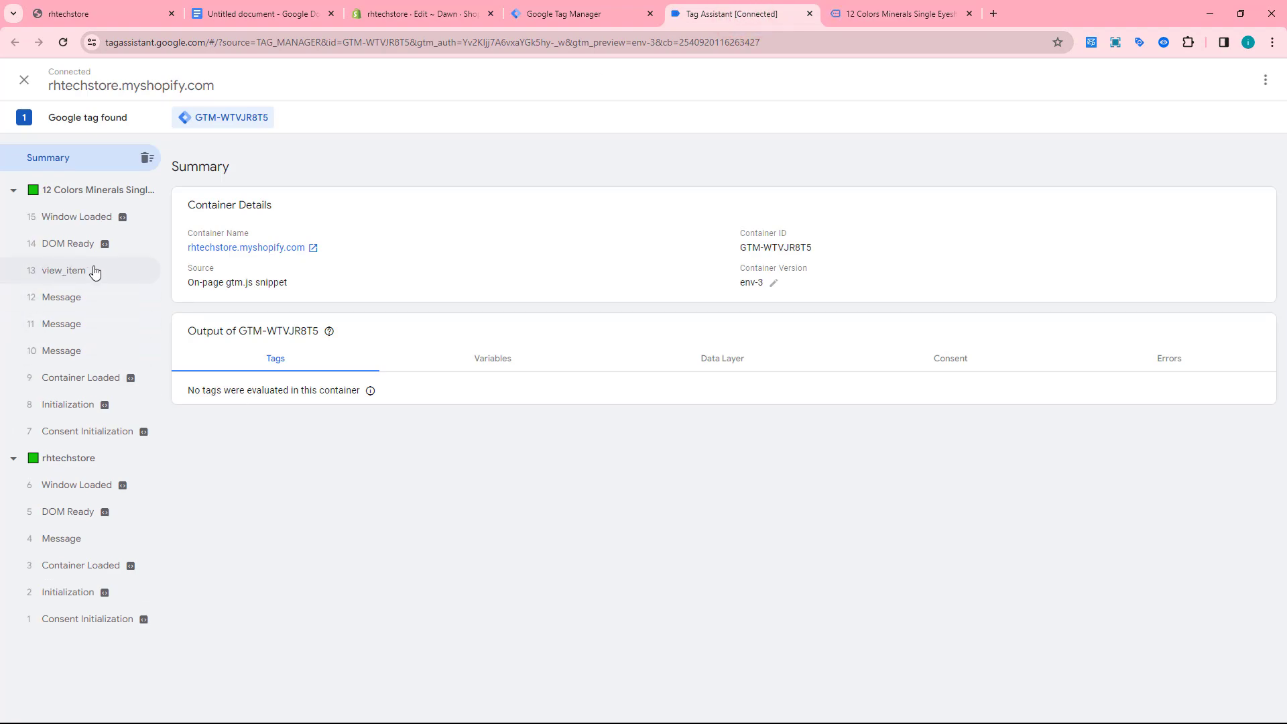
Add the eyeshadow product to the cart in the storefront and check Tag Assistant for the add_to_cart event.
left_click(880, 8)
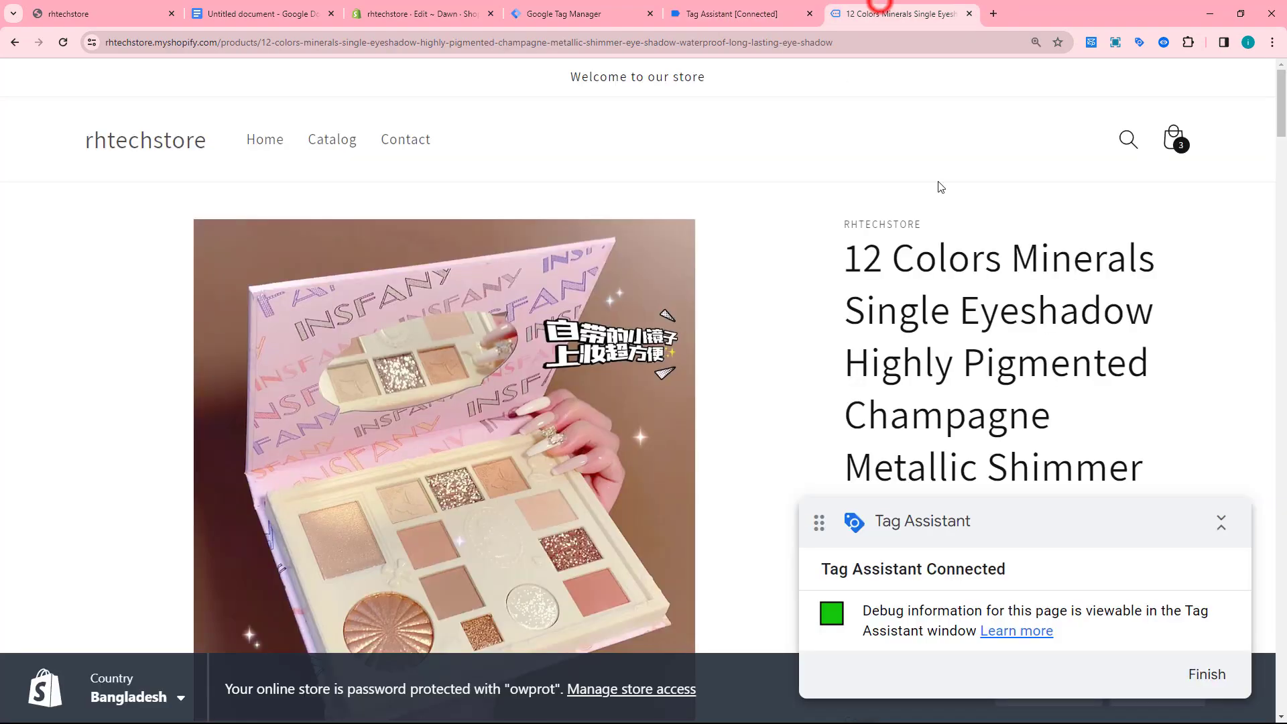
scroll(925, 115, "down", 6)
scroll(961, 358, "down", 2)
left_click(996, 267)
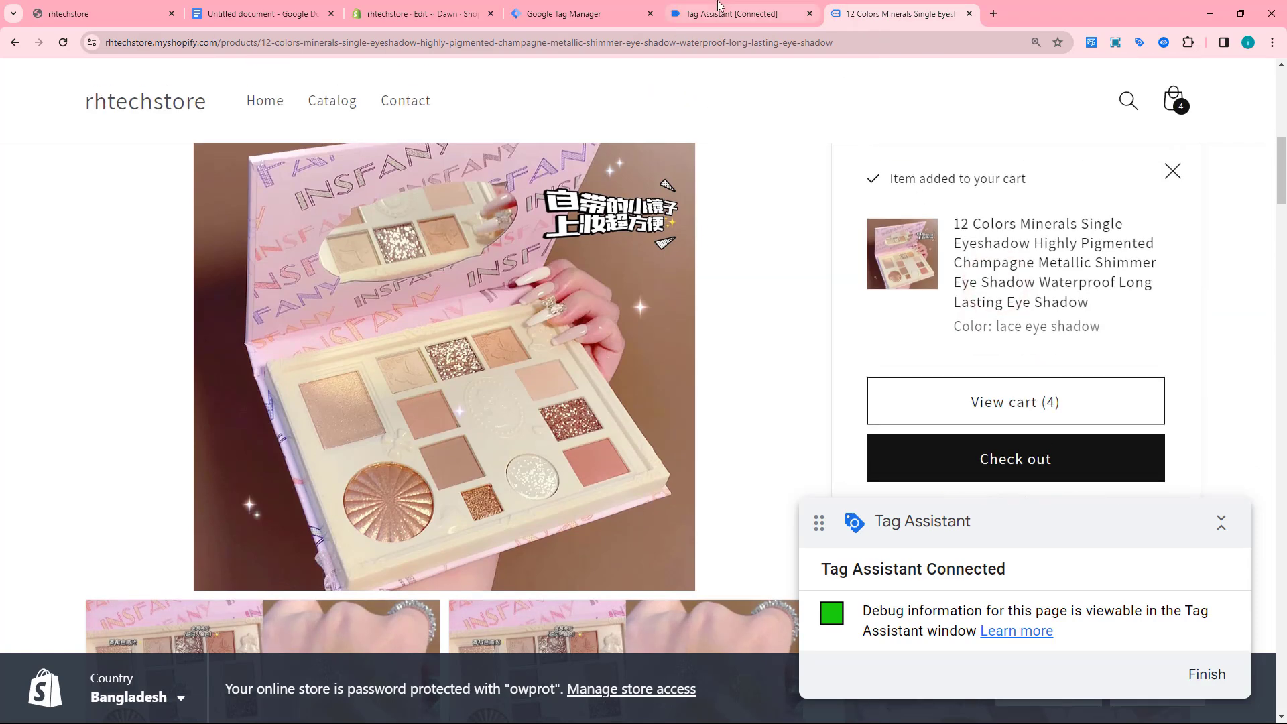
left_click(721, 13)
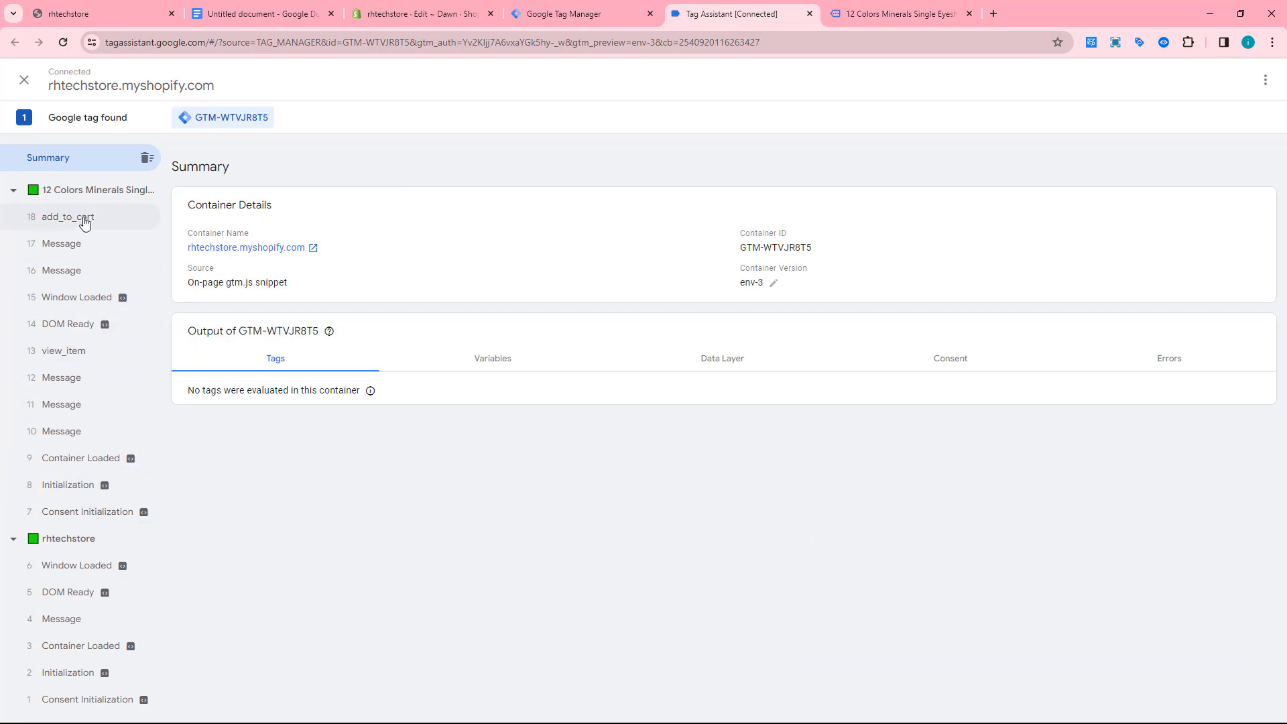
Start the checkout from the storefront's cart notification and check Tag Assistant for the begin_checkout event.
left_click(932, 13)
scroll(1041, 298, "down", 1)
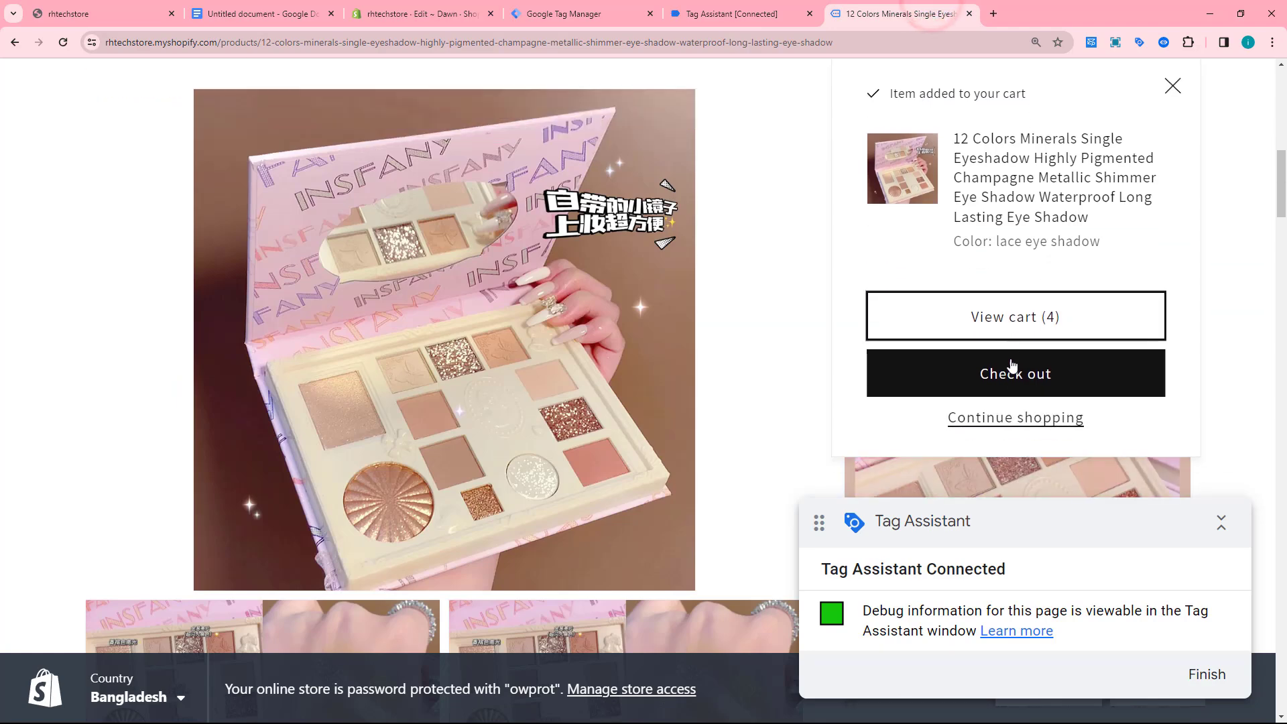
left_click(1012, 374)
left_click(746, 15)
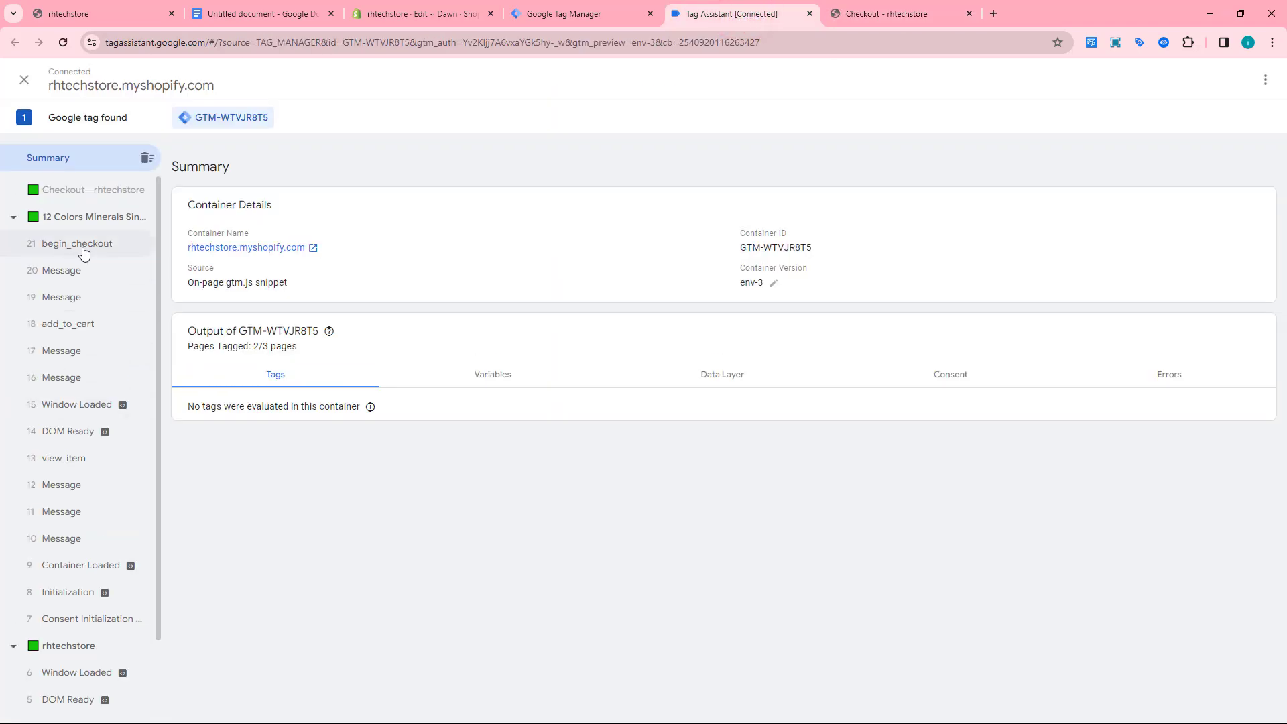
Return to the storefront's checkout page and look through its contact, delivery and payment sections.
left_click(876, 23)
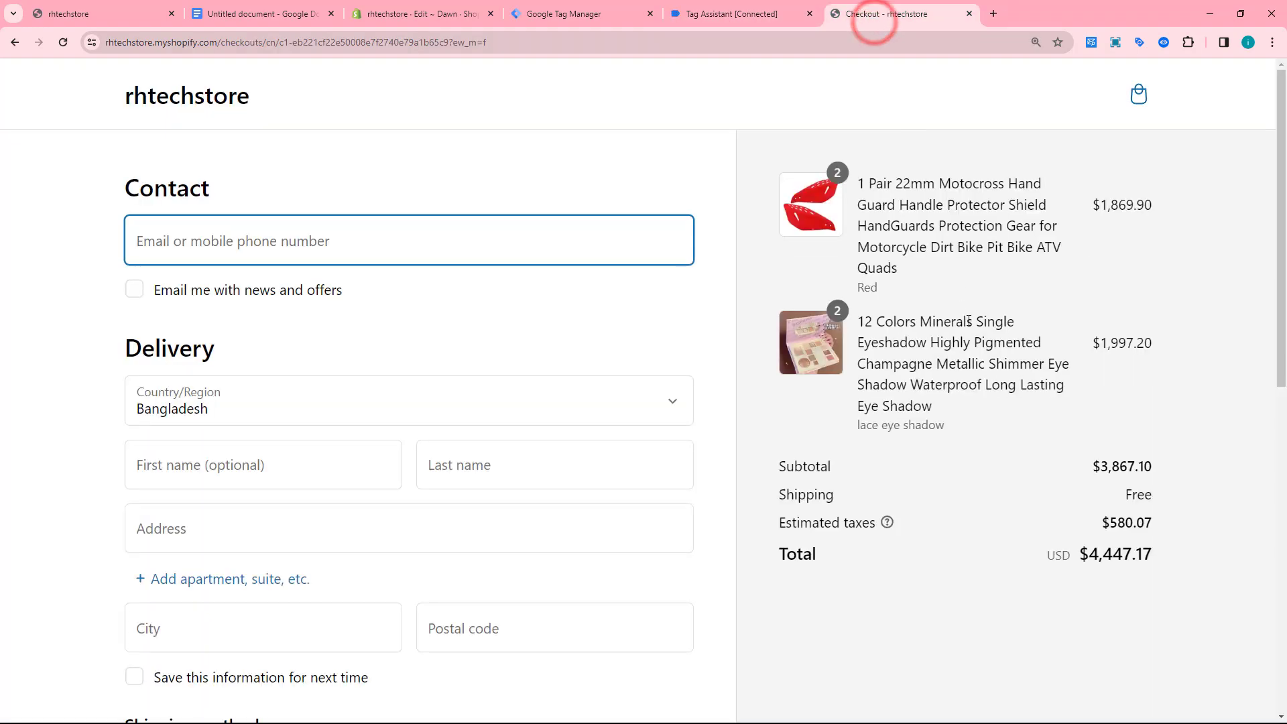
scroll(965, 344, "down", 10)
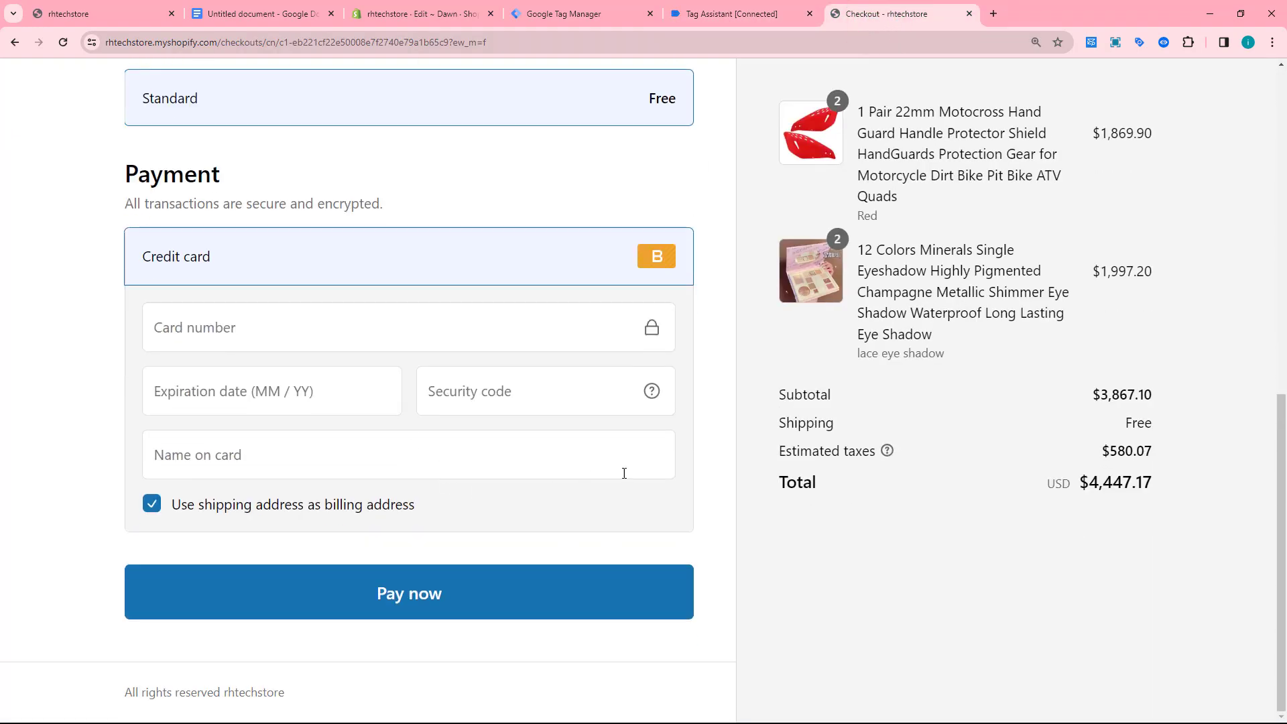